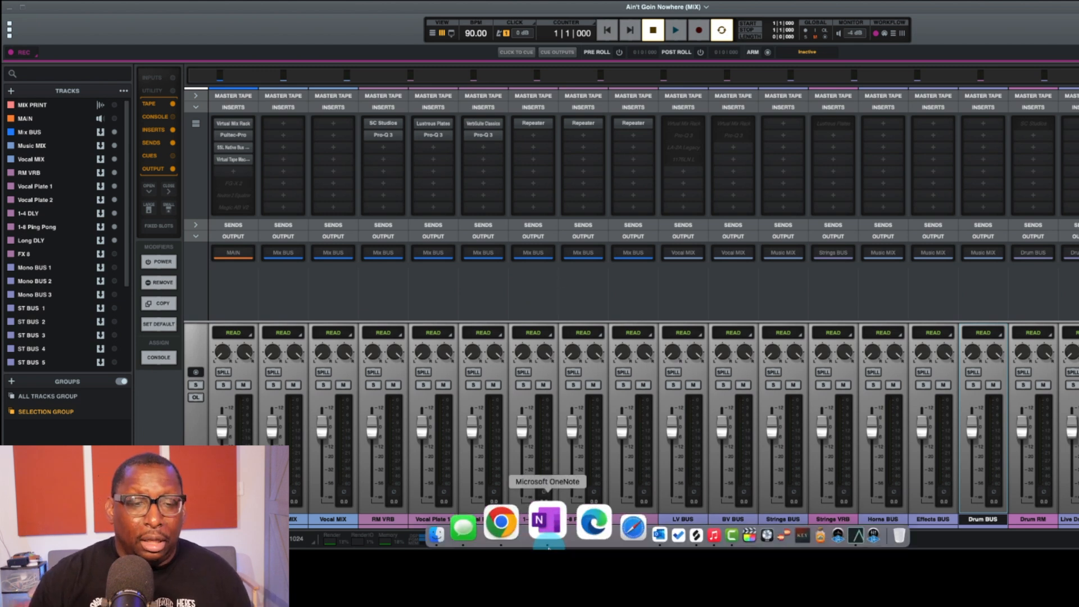
Step: Browse the song's PRODUCTION and POST PRODUCTION folders and look through the files in Separated Instruments
{"action": "left_click", "coordinate": [480, 520]}
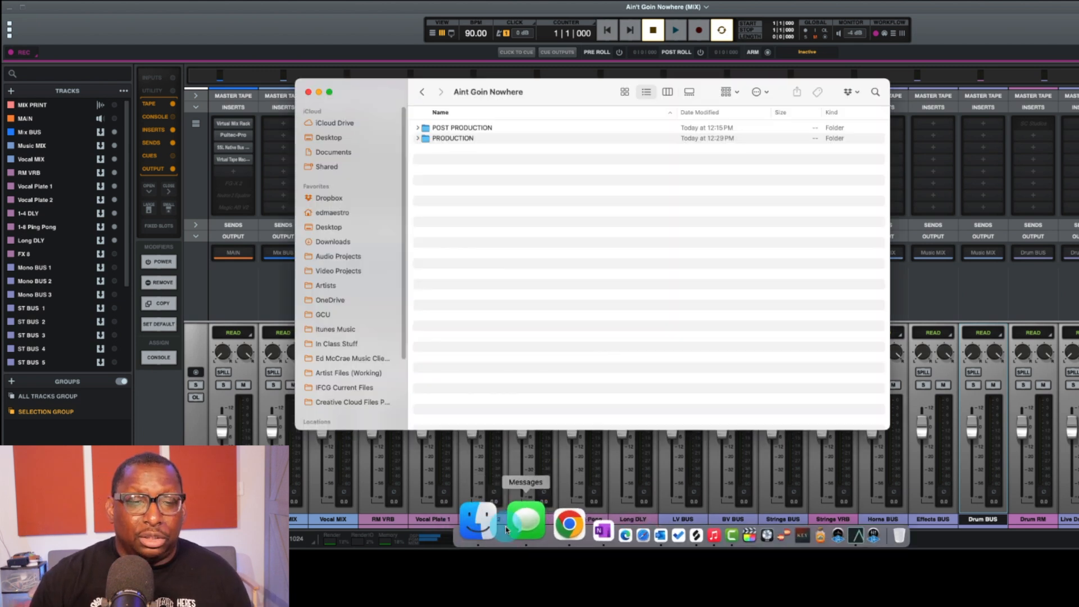
{"action": "double_click", "coordinate": [449, 140]}
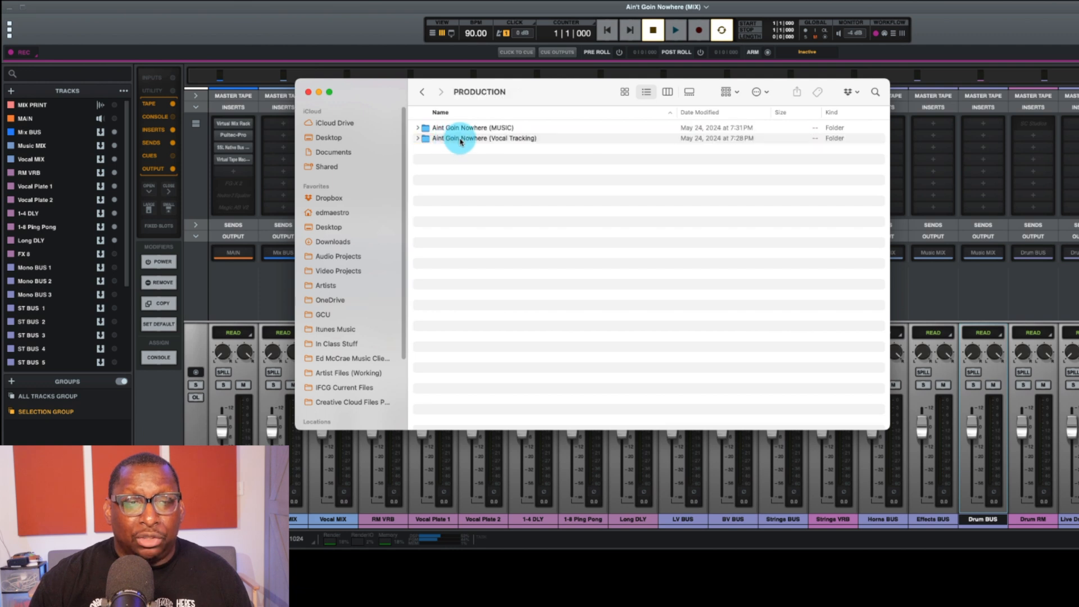
{"action": "left_click", "coordinate": [423, 93]}
{"action": "double_click", "coordinate": [436, 129]}
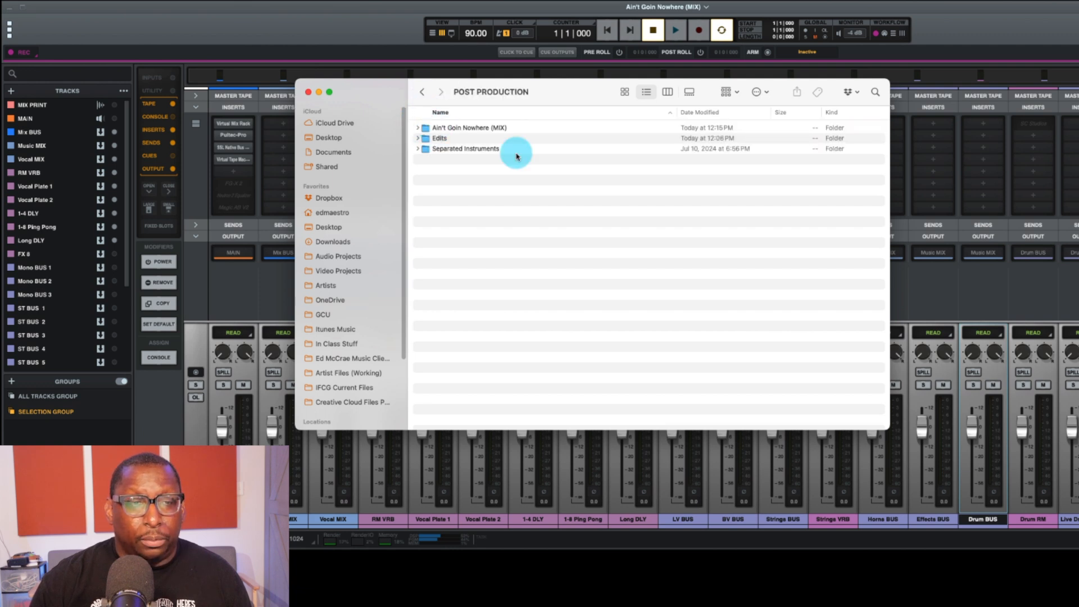
{"action": "double_click", "coordinate": [470, 150]}
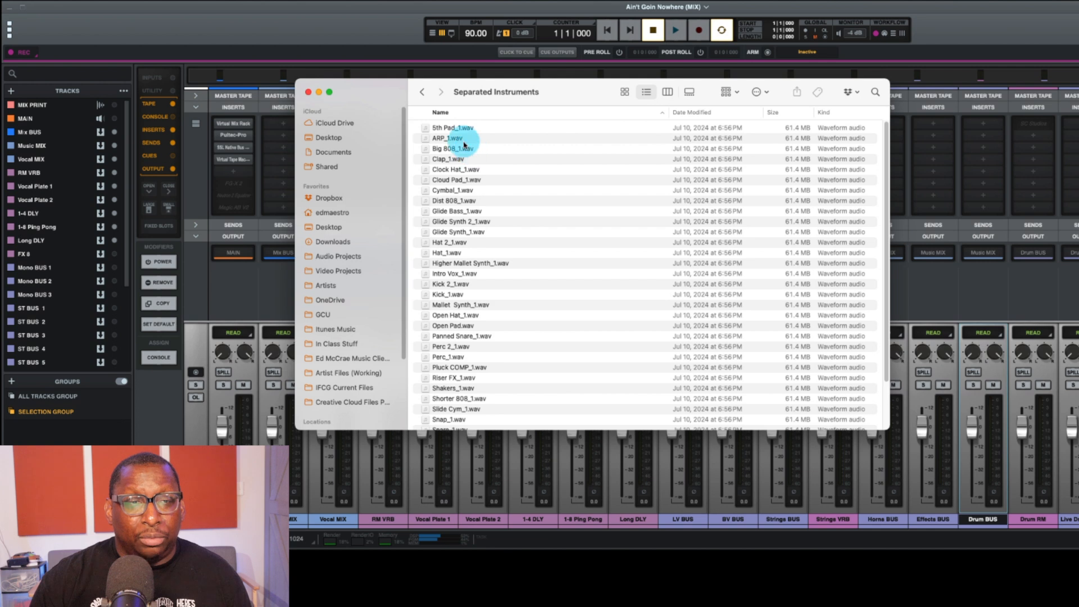
{"action": "scroll", "coordinate": [459, 189], "scroll_direction": "down", "scroll_amount": 5}
{"action": "scroll", "coordinate": [450, 169], "scroll_direction": "up", "scroll_amount": 5}
{"action": "left_click", "coordinate": [423, 93]}
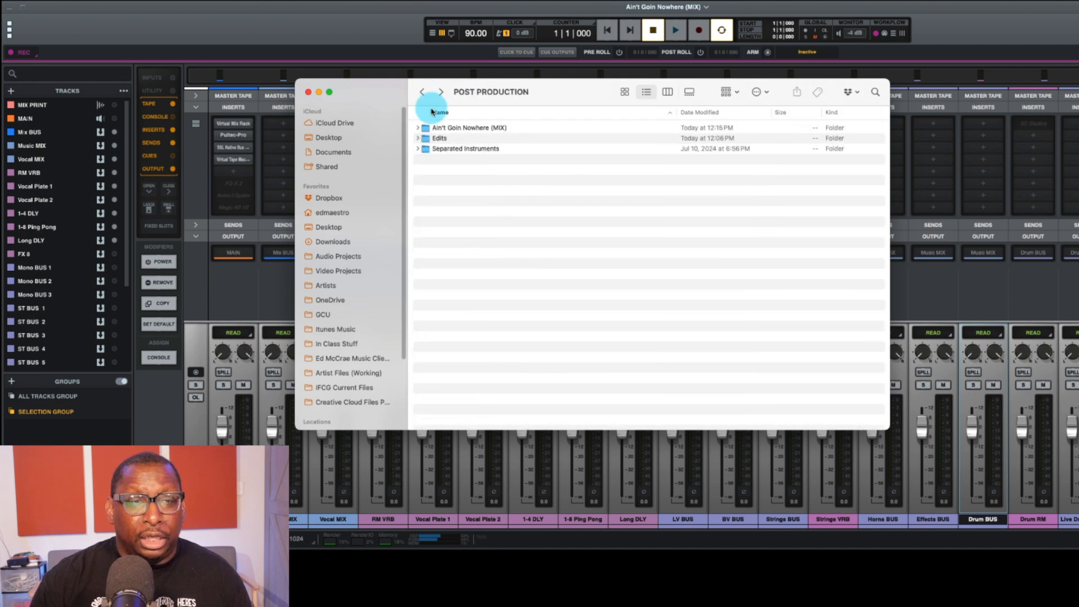
Step: Look through the vocal files in Edits > Unedited Vocals, and return to the mix session
{"action": "double_click", "coordinate": [438, 140]}
{"action": "double_click", "coordinate": [447, 128]}
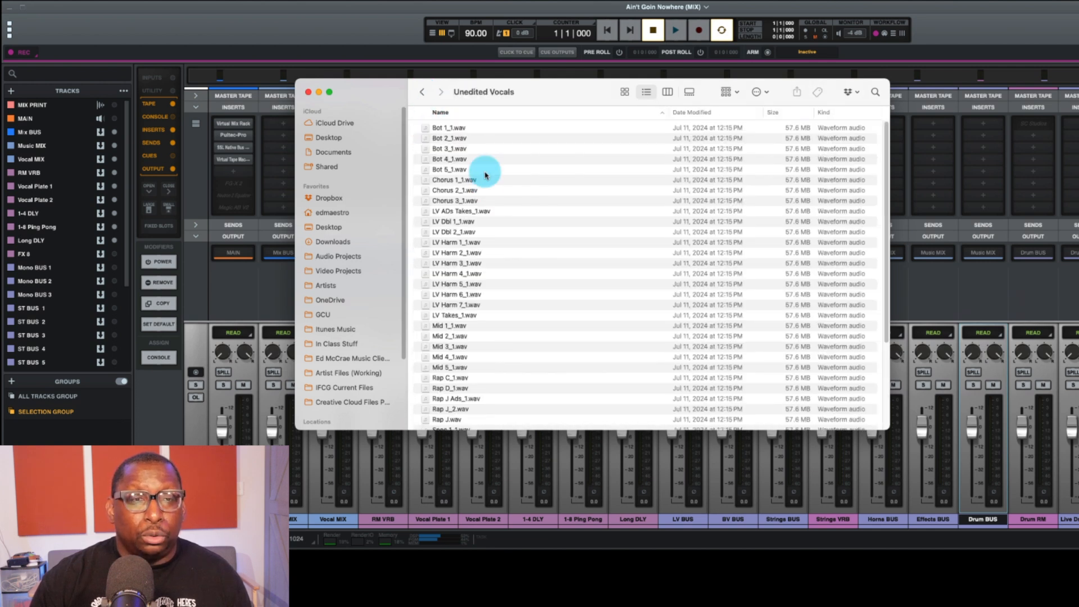
{"action": "scroll", "coordinate": [482, 182], "scroll_direction": "down", "scroll_amount": 5}
{"action": "scroll", "coordinate": [482, 181], "scroll_direction": "up", "scroll_amount": 5}
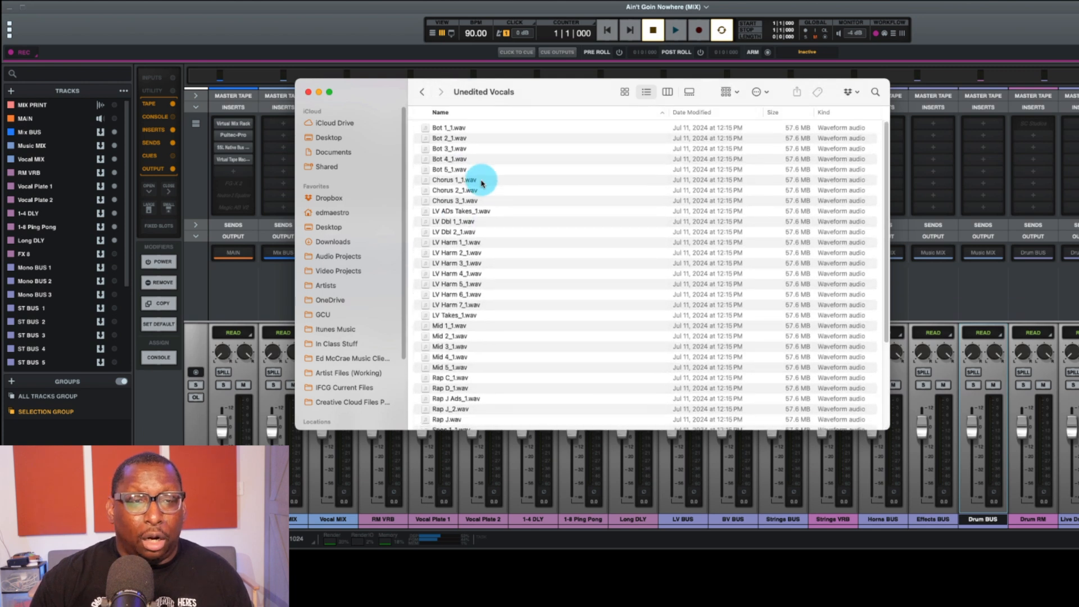
{"action": "left_click", "coordinate": [423, 93]}
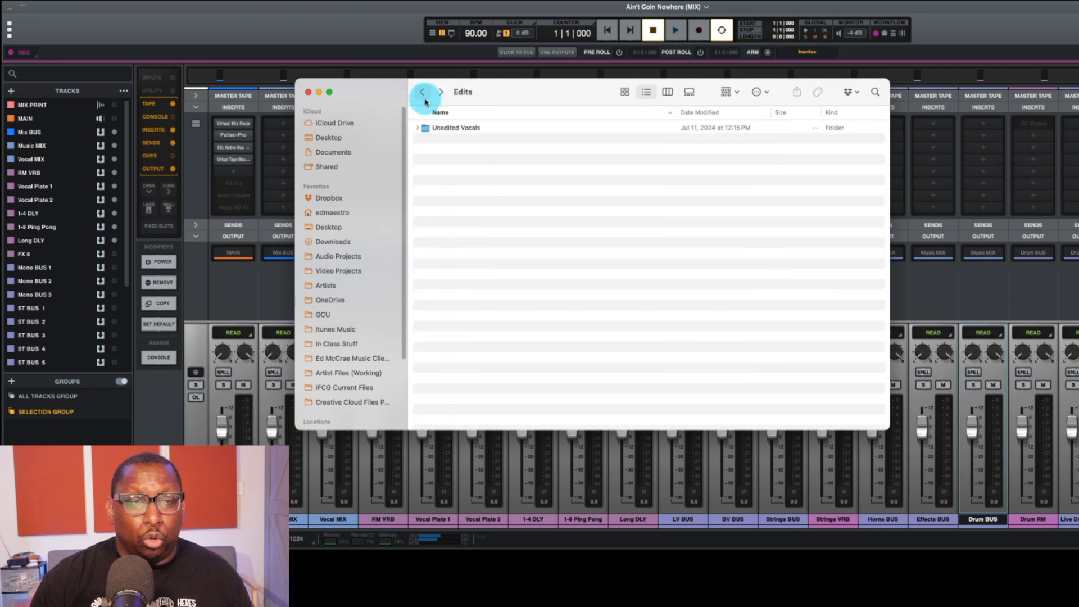
{"action": "left_click", "coordinate": [353, 48]}
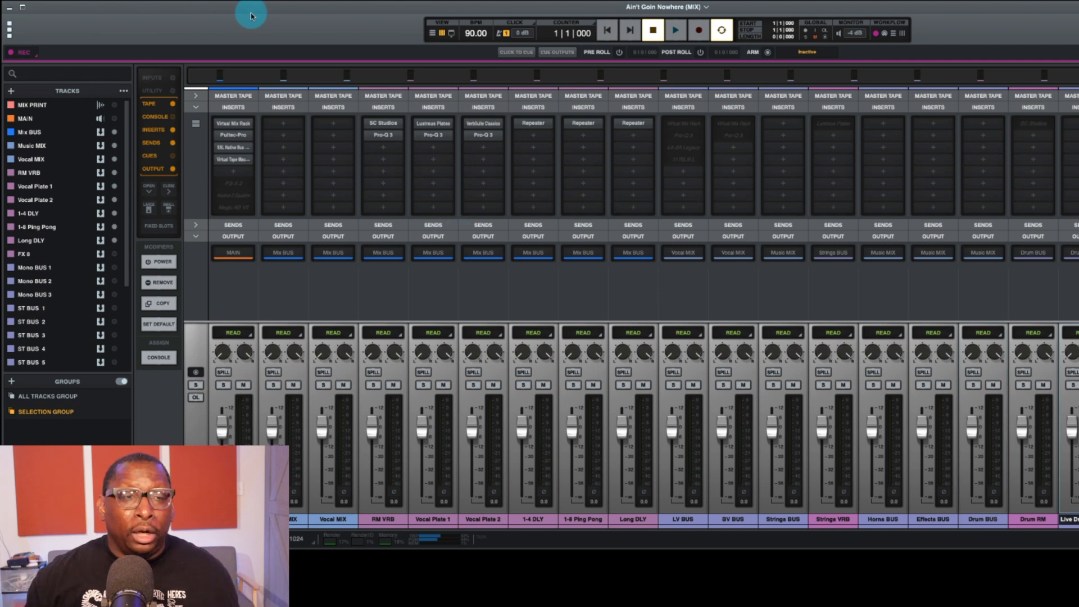
Step: Switch to the timeline view and import all the WAV files from the Unedited Vocals folder inside Edits
{"action": "key", "text": "super+="}
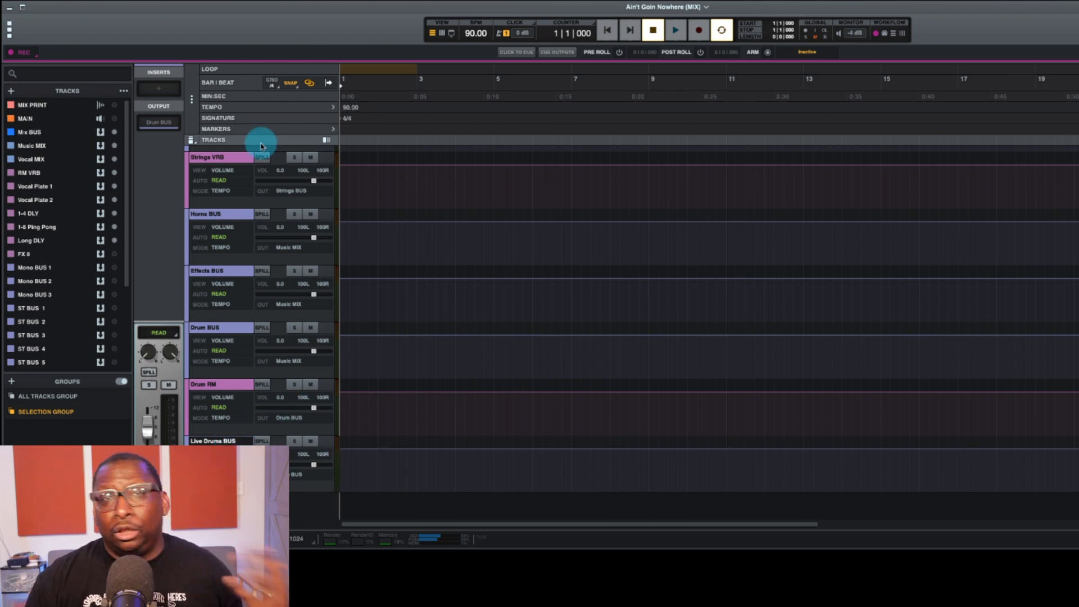
{"action": "left_click", "coordinate": [69, 2]}
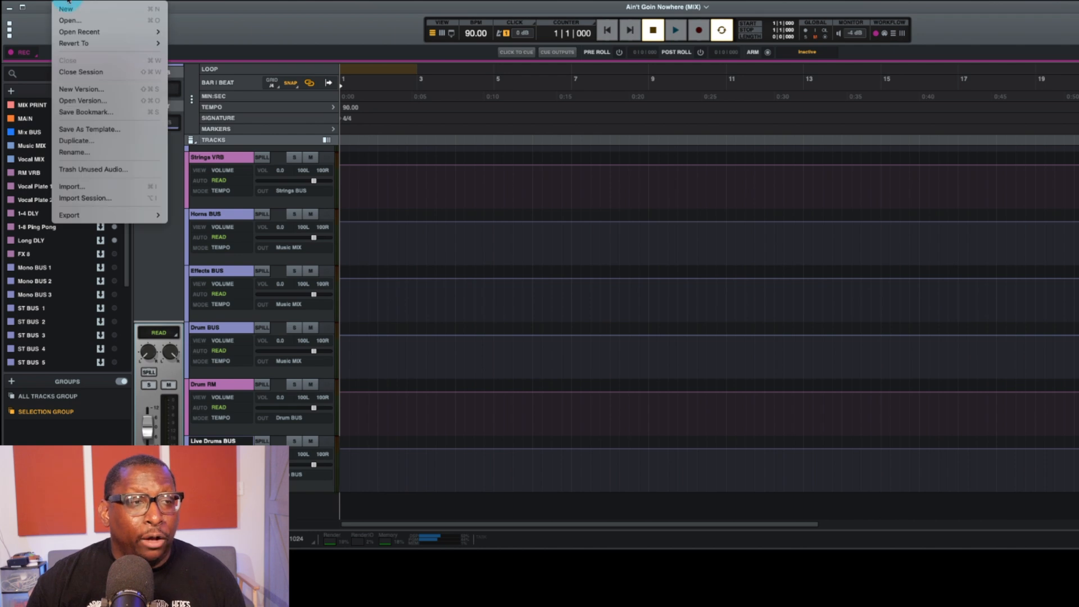
{"action": "left_click", "coordinate": [125, 188]}
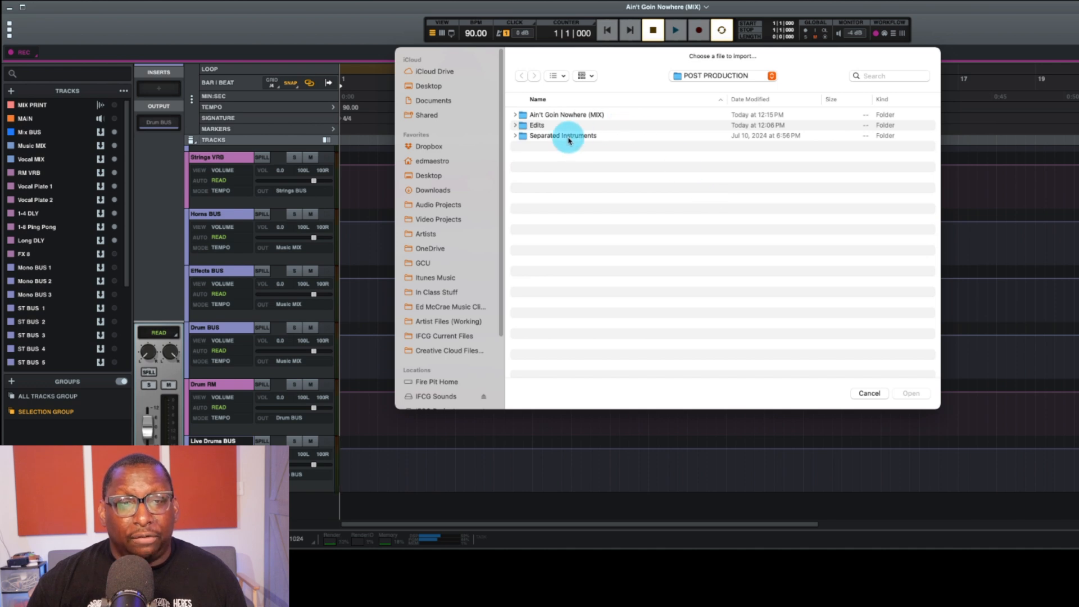
{"action": "double_click", "coordinate": [537, 125]}
{"action": "double_click", "coordinate": [538, 115]}
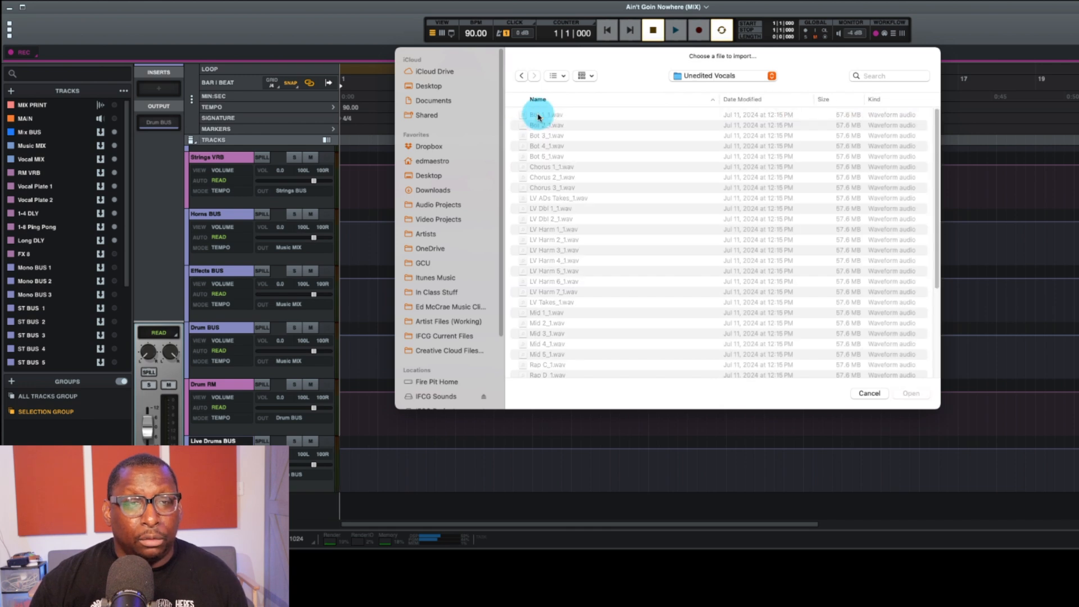
{"action": "left_click", "coordinate": [535, 116]}
{"action": "scroll", "coordinate": [556, 281], "scroll_direction": "down", "scroll_amount": 10}
{"action": "left_click", "coordinate": [652, 368], "text": "shift"}
{"action": "left_click", "coordinate": [911, 393]}
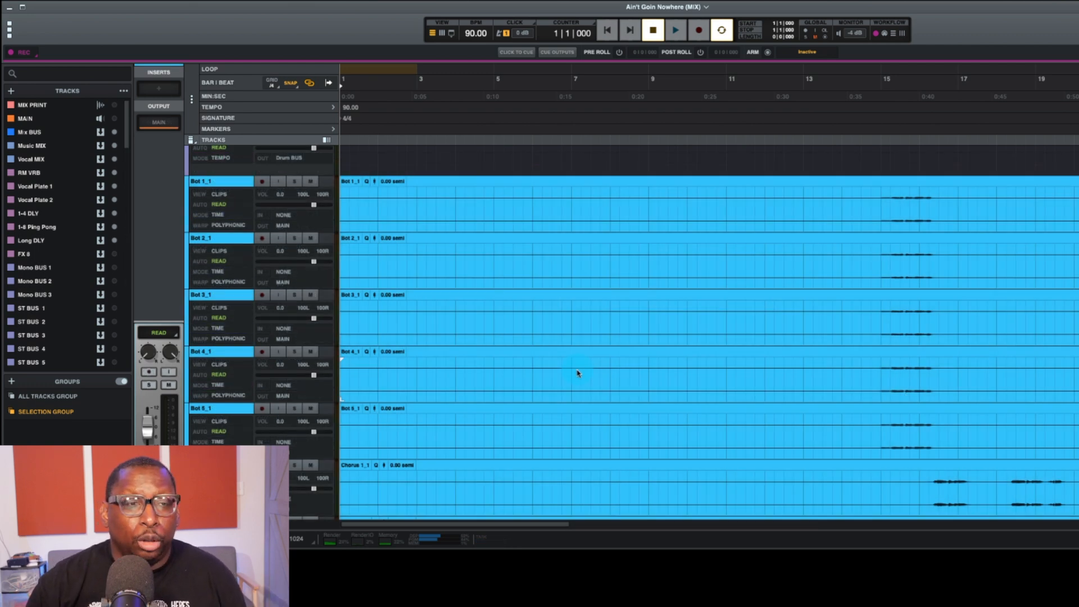
Step: Set all track heights to Micro and look over the imported vocal and instrument tracks across the full song length
{"action": "scroll", "coordinate": [544, 338], "scroll_direction": "down", "scroll_amount": 3}
{"action": "scroll", "coordinate": [544, 337], "scroll_direction": "down", "scroll_amount": 20}
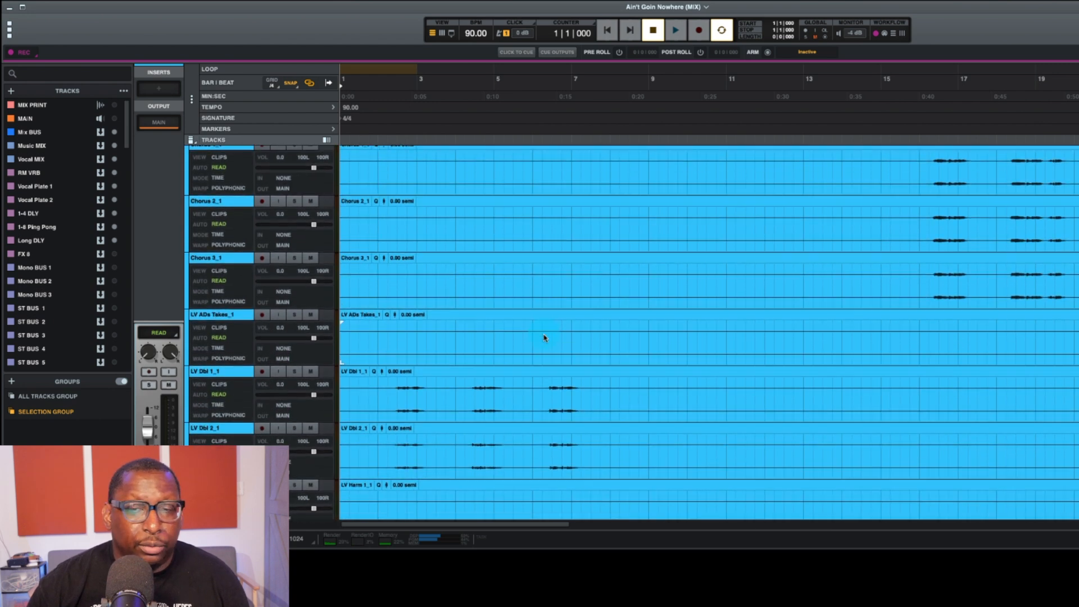
{"action": "scroll", "coordinate": [544, 337], "scroll_direction": "down", "scroll_amount": 20}
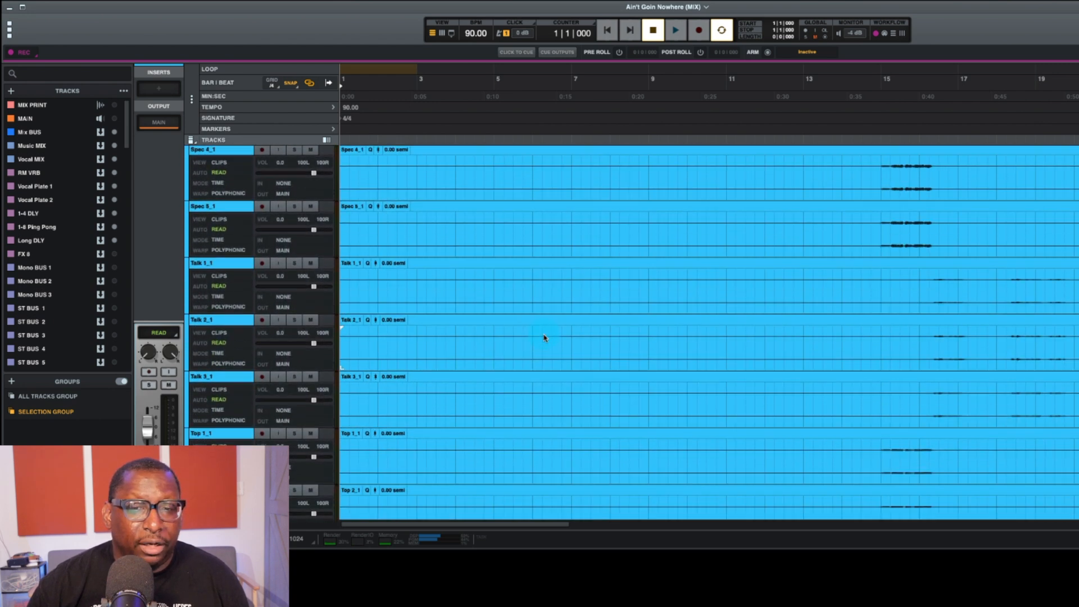
{"action": "key", "text": "r"}
{"action": "key", "text": "r"}
{"action": "key", "text": "r"}
{"action": "scroll", "coordinate": [544, 337], "scroll_direction": "down", "scroll_amount": 15}
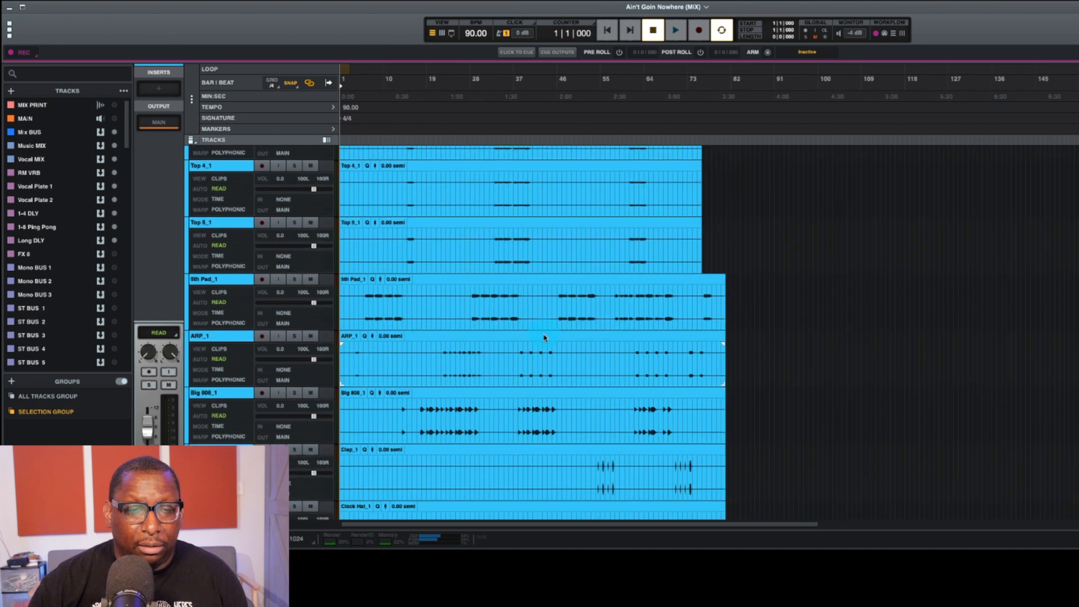
{"action": "left_click", "coordinate": [192, 139]}
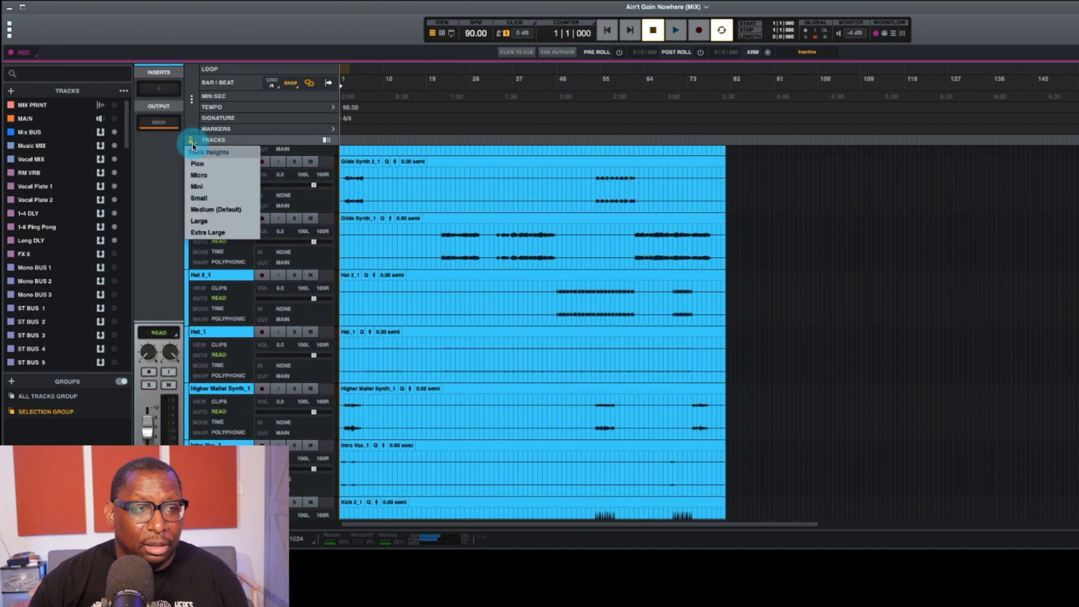
{"action": "left_click", "coordinate": [216, 178]}
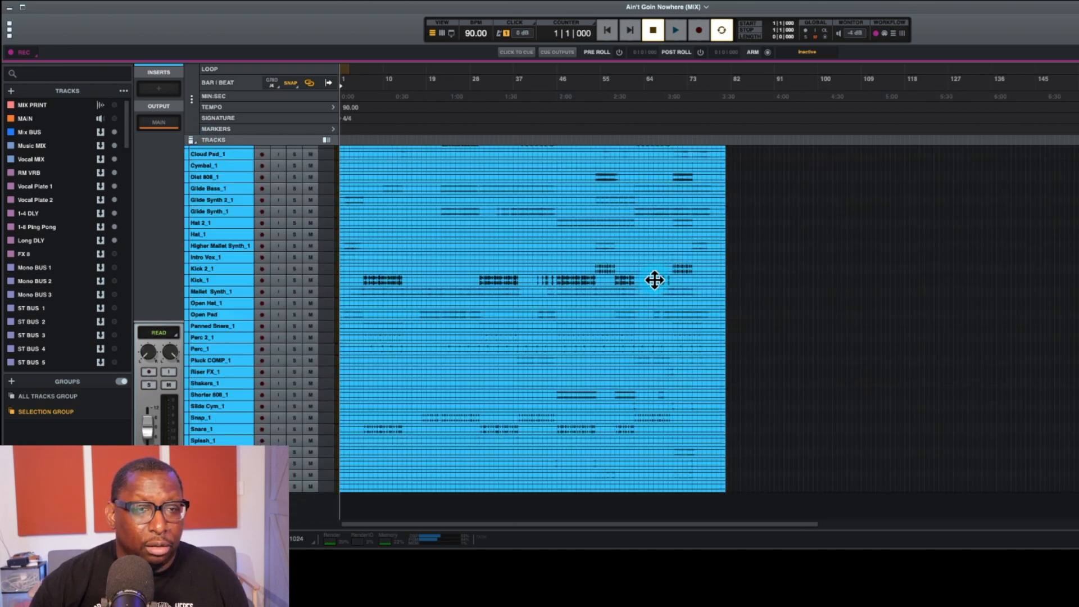
{"action": "scroll", "coordinate": [583, 318], "scroll_direction": "down", "scroll_amount": 10}
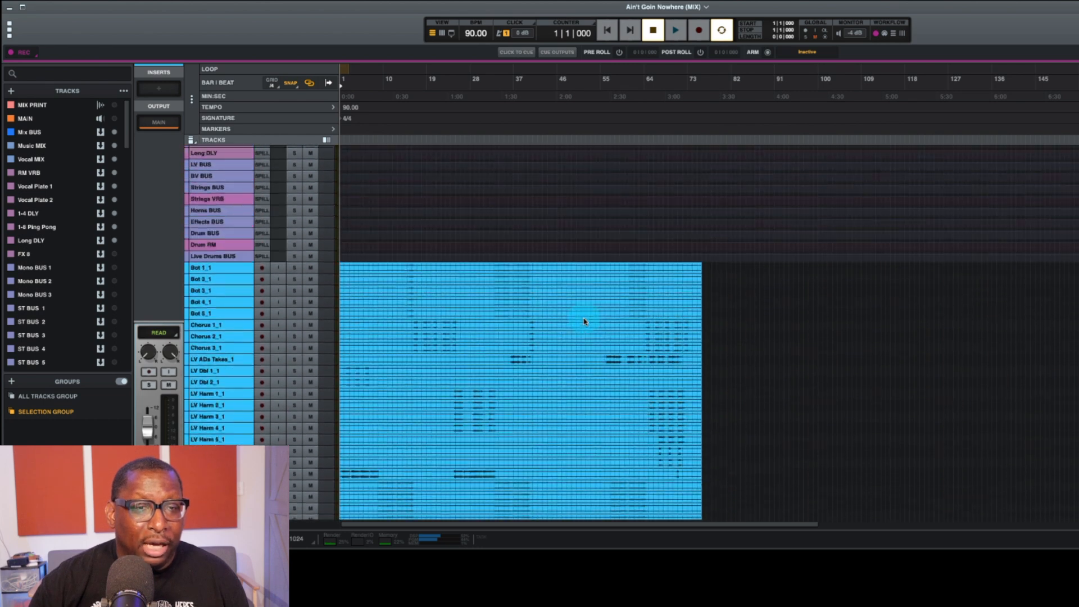
{"action": "scroll", "coordinate": [583, 322], "scroll_direction": "up", "scroll_amount": 6}
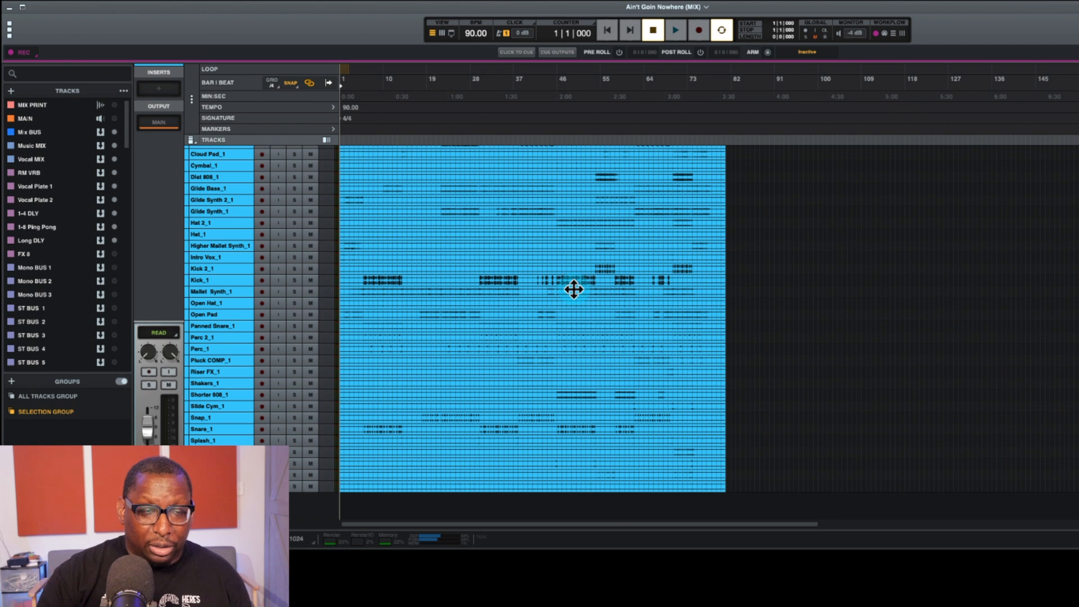
Step: Switch to the mixer view and select the Big 808, Clap, Clock Hat, Cymbal and Dist 808 tracks together in the track list
{"action": "key", "text": "super+equal"}
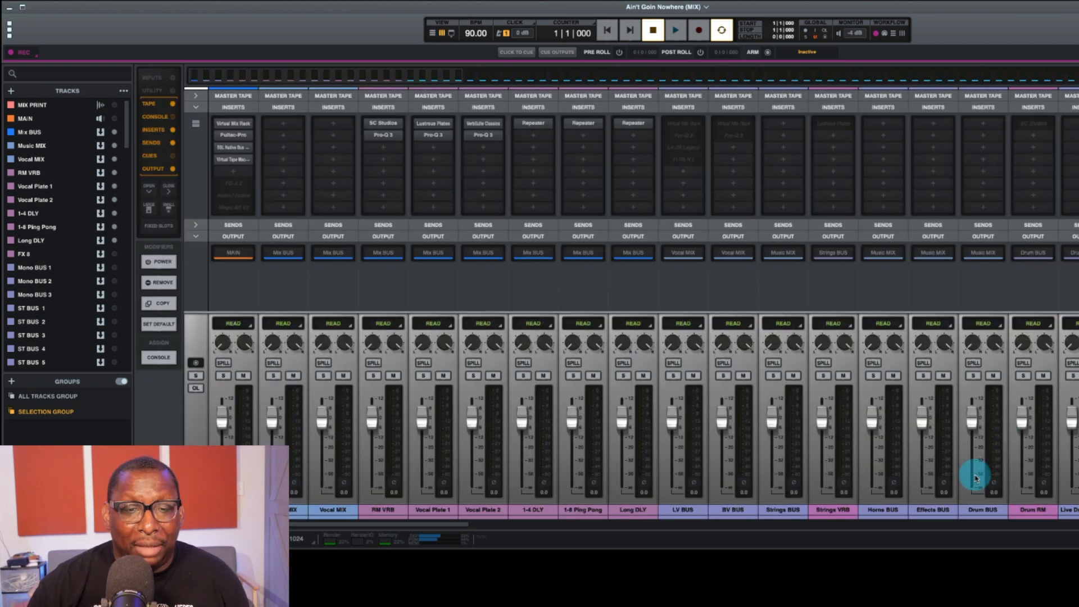
{"action": "mouse_move", "coordinate": [337, 524]}
{"action": "left_mouse_down"}
{"action": "mouse_move", "coordinate": [1078, 533]}
{"action": "mouse_move", "coordinate": [313, 527]}
{"action": "mouse_move", "coordinate": [476, 532]}
{"action": "mouse_move", "coordinate": [335, 535]}
{"action": "left_mouse_up"}
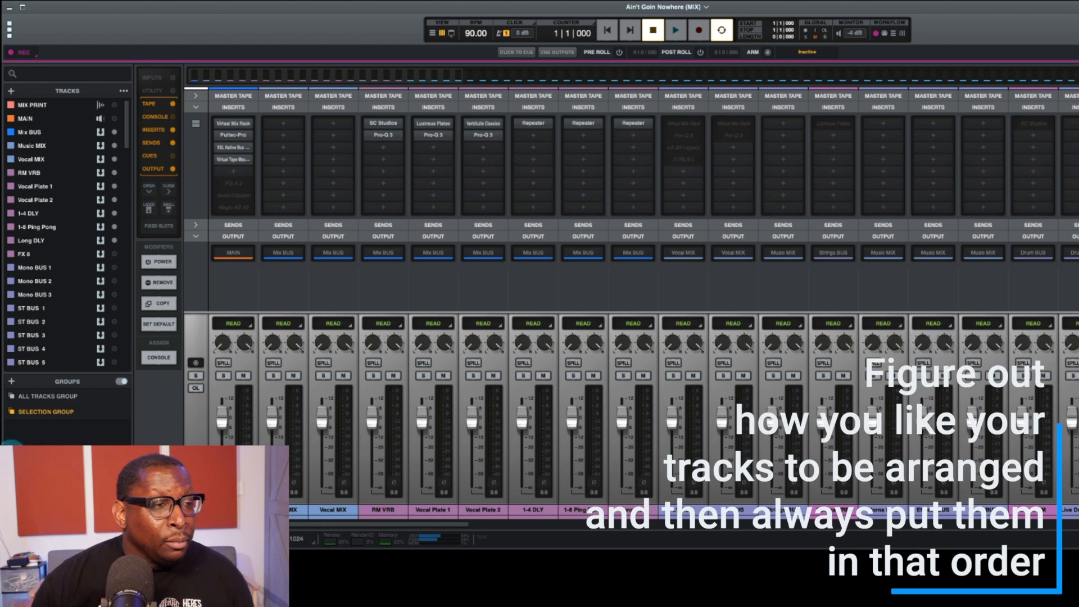
{"action": "scroll", "coordinate": [53, 239], "scroll_direction": "down", "scroll_amount": 10}
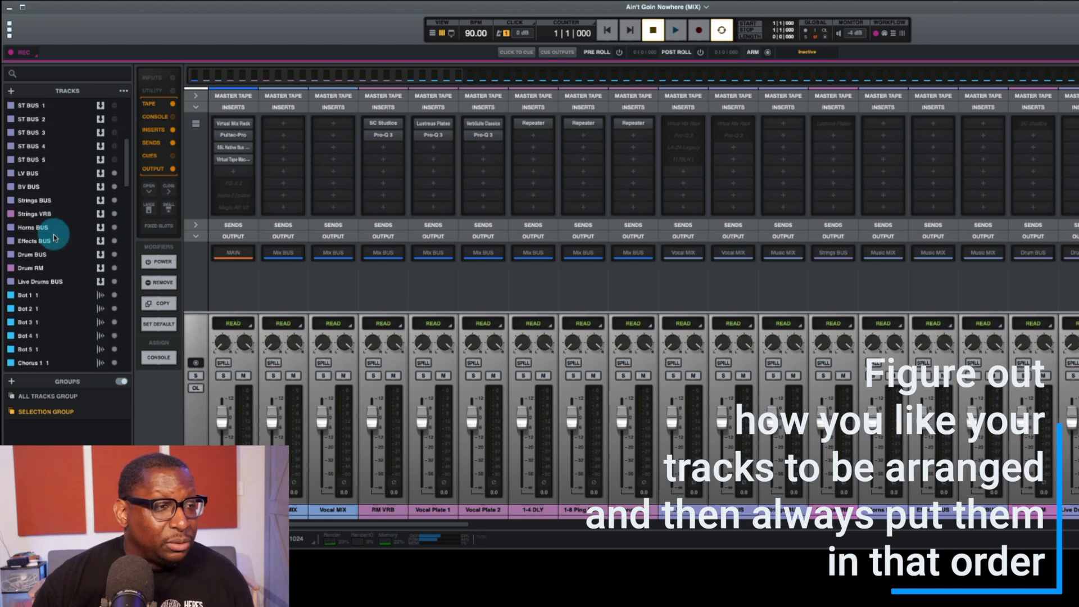
{"action": "scroll", "coordinate": [52, 241], "scroll_direction": "down", "scroll_amount": 10}
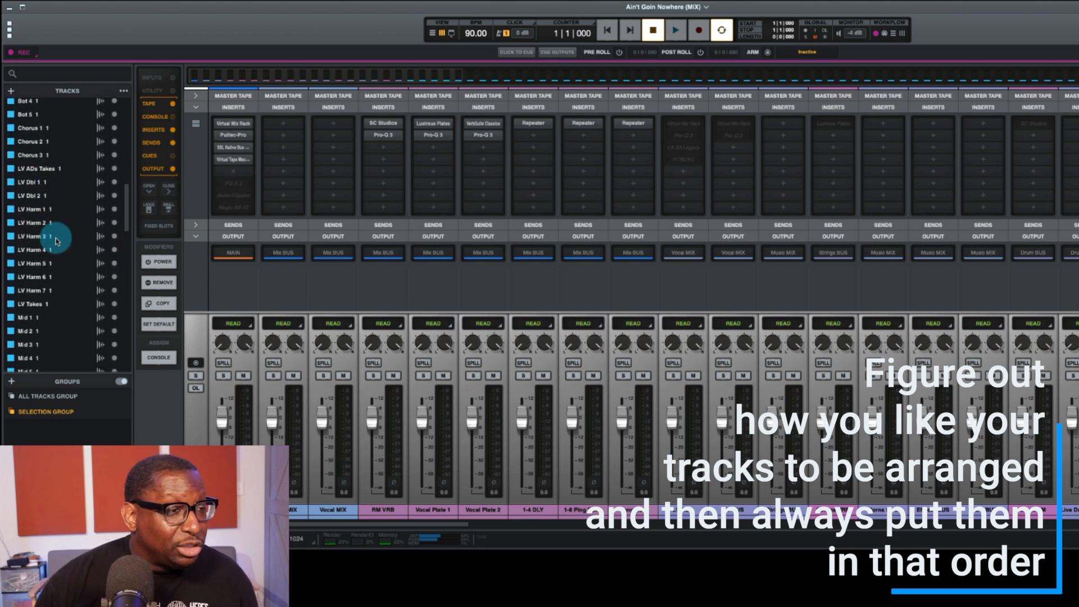
{"action": "scroll", "coordinate": [50, 242], "scroll_direction": "down", "scroll_amount": 10}
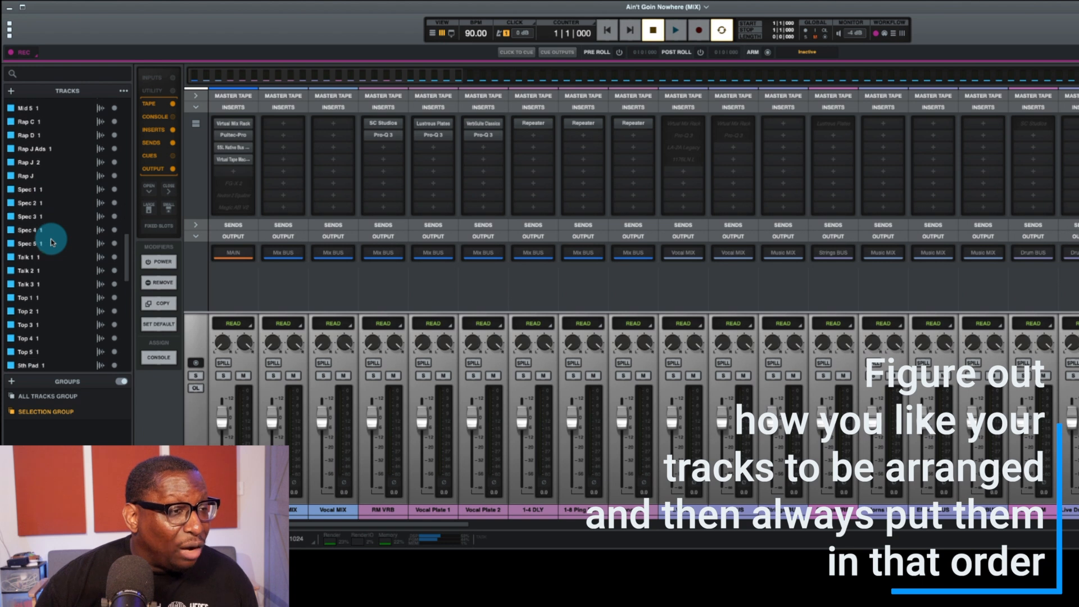
{"action": "scroll", "coordinate": [50, 241], "scroll_direction": "down", "scroll_amount": 5}
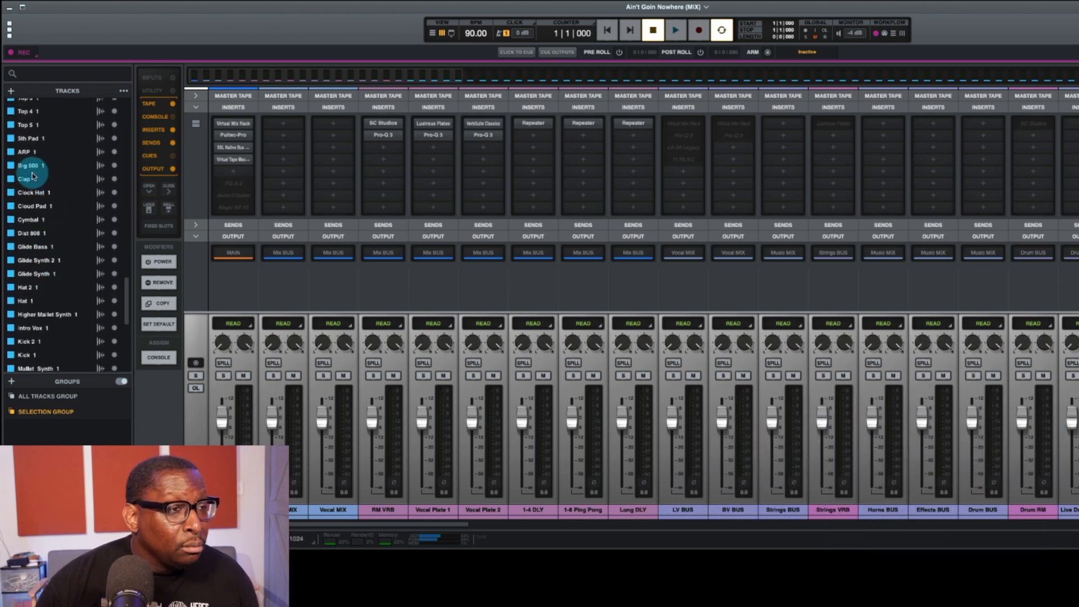
{"action": "left_click", "coordinate": [29, 166]}
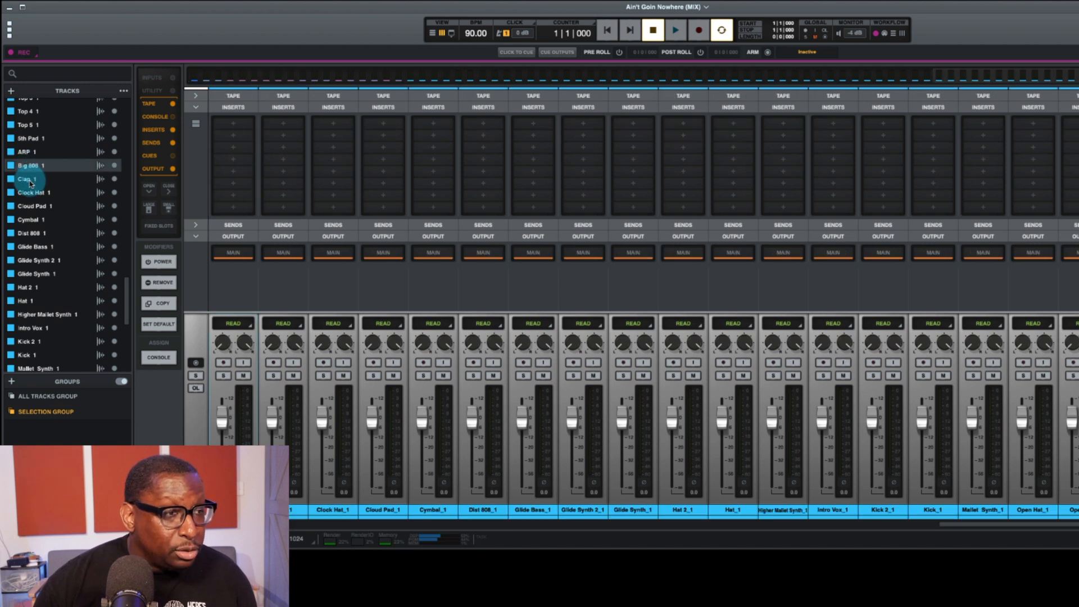
{"action": "left_click", "coordinate": [31, 181], "text": "shift"}
{"action": "left_click", "coordinate": [35, 194], "text": "shift"}
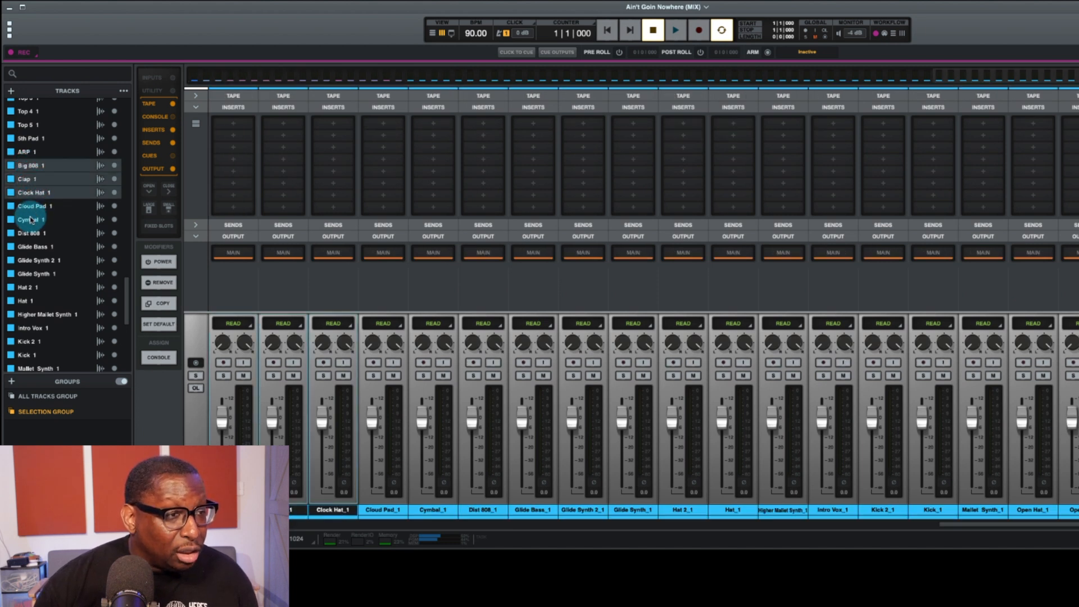
{"action": "left_click", "coordinate": [33, 221], "text": "shift"}
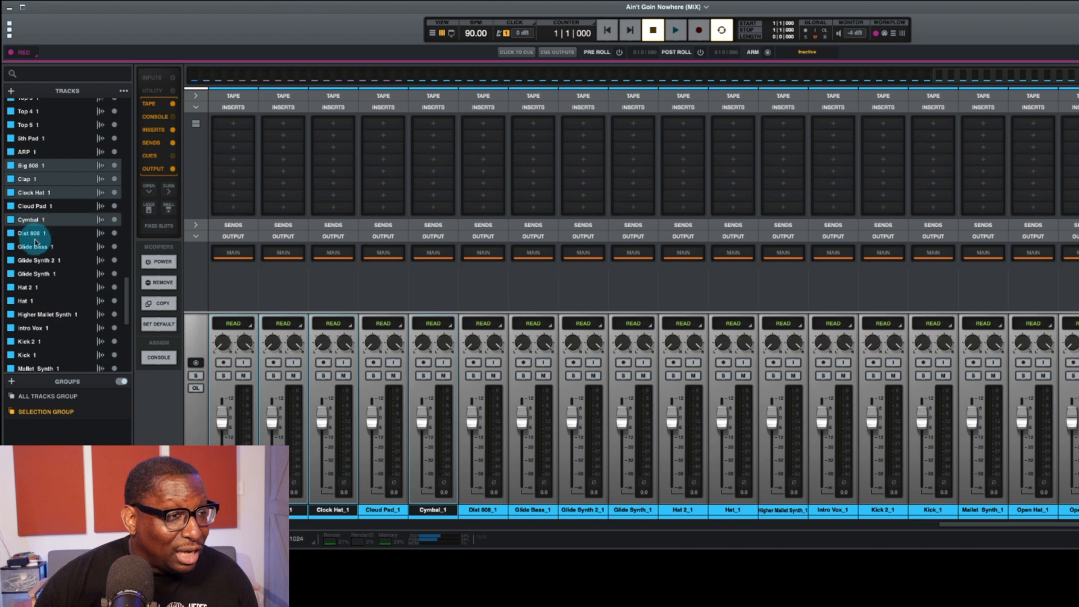
{"action": "left_click", "coordinate": [36, 234], "text": "shift"}
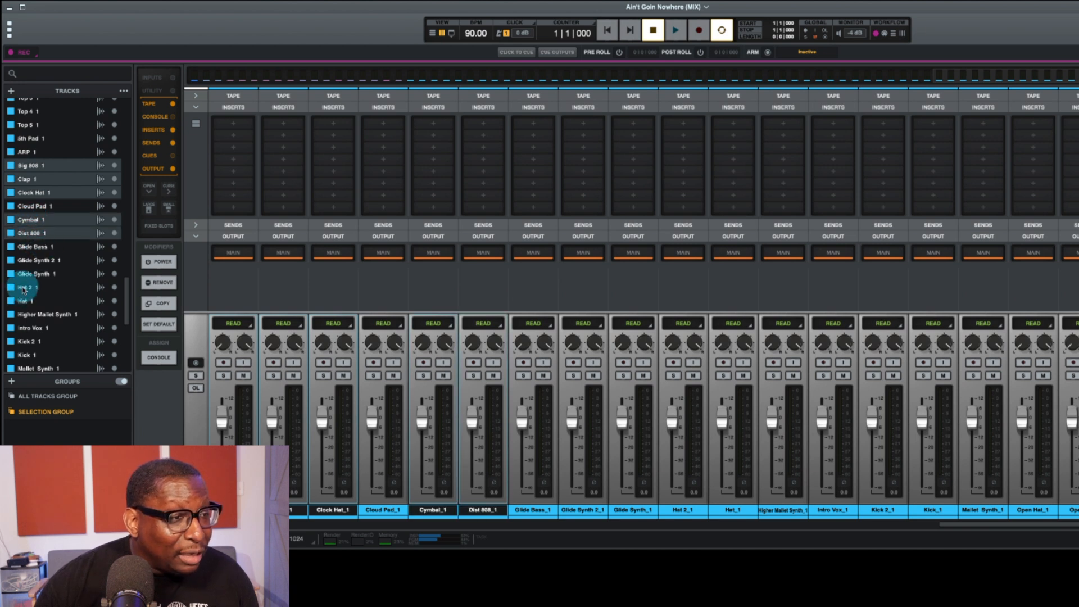
Step: Add the Hat 2, Hat, Kick 2, Kick, Open Hat, Perc 2 and Perc tracks to the drum selection in the track list
{"action": "left_click", "coordinate": [22, 289], "text": "shift"}
{"action": "left_click", "coordinate": [22, 302], "text": "shift"}
{"action": "scroll", "coordinate": [28, 287], "scroll_direction": "down", "scroll_amount": 5}
{"action": "scroll", "coordinate": [33, 281], "scroll_direction": "down", "scroll_amount": 3}
{"action": "left_click", "coordinate": [22, 163], "text": "shift"}
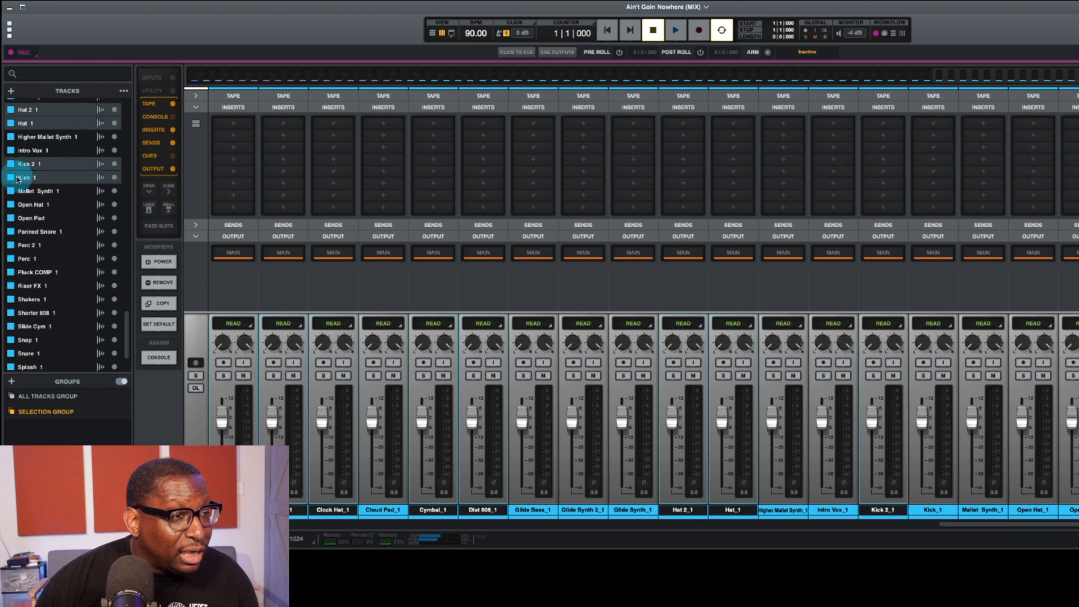
{"action": "left_click", "coordinate": [13, 178], "text": "shift"}
{"action": "left_click", "coordinate": [67, 252]}
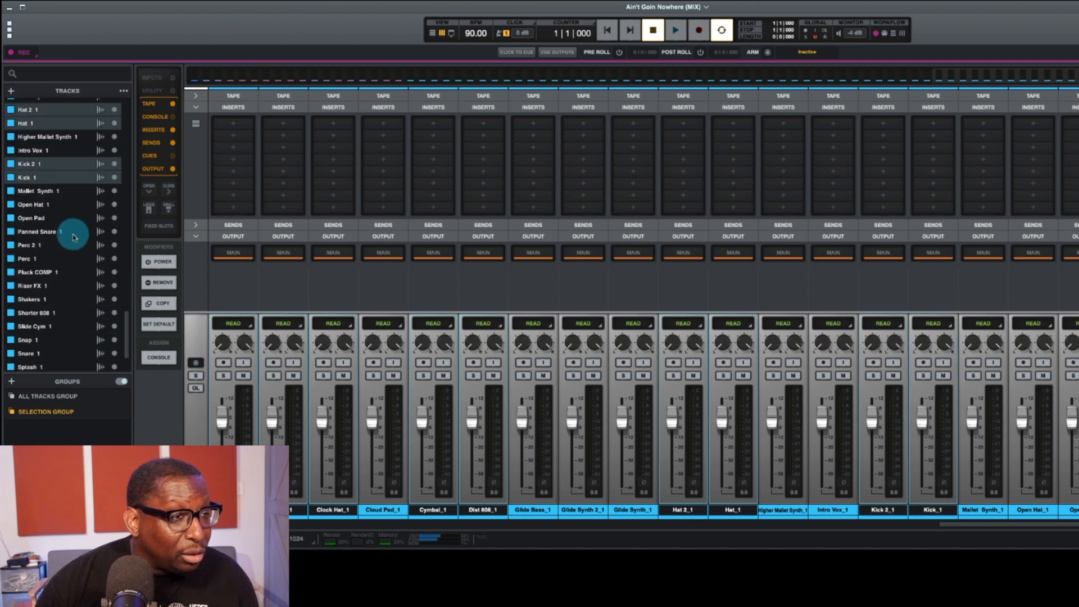
{"action": "left_click", "coordinate": [30, 206], "text": "shift"}
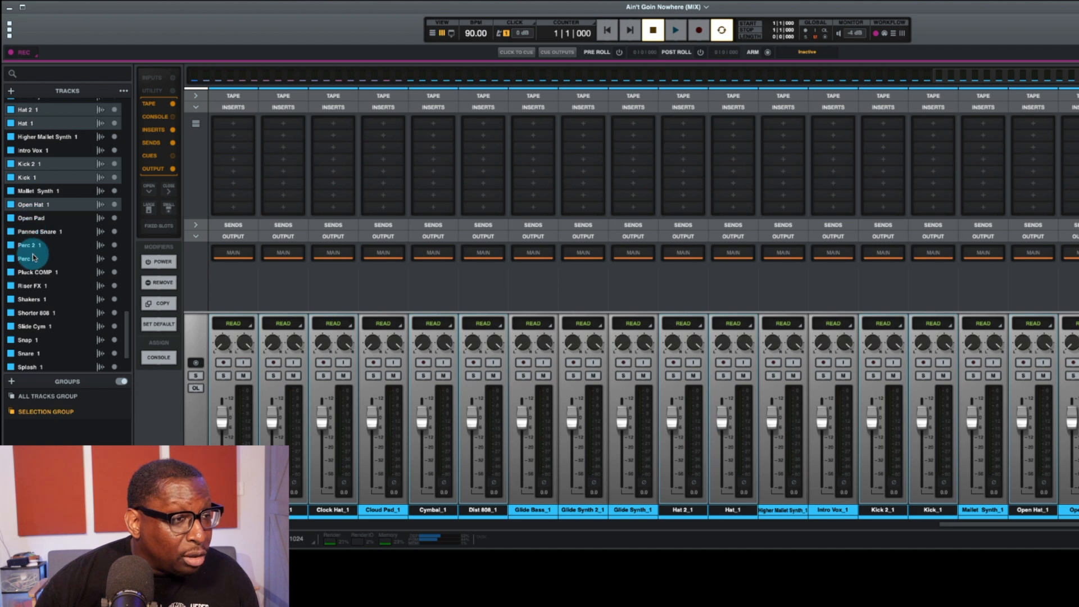
{"action": "left_click", "coordinate": [27, 245], "text": "shift"}
{"action": "left_click", "coordinate": [27, 263], "text": "shift"}
Step: Add Shakers, Shorter 808, Snap, Snare, Splash and Trap Hats to the selection and move all selected drums below Vox FX
{"action": "scroll", "coordinate": [28, 259], "scroll_direction": "down", "scroll_amount": 4}
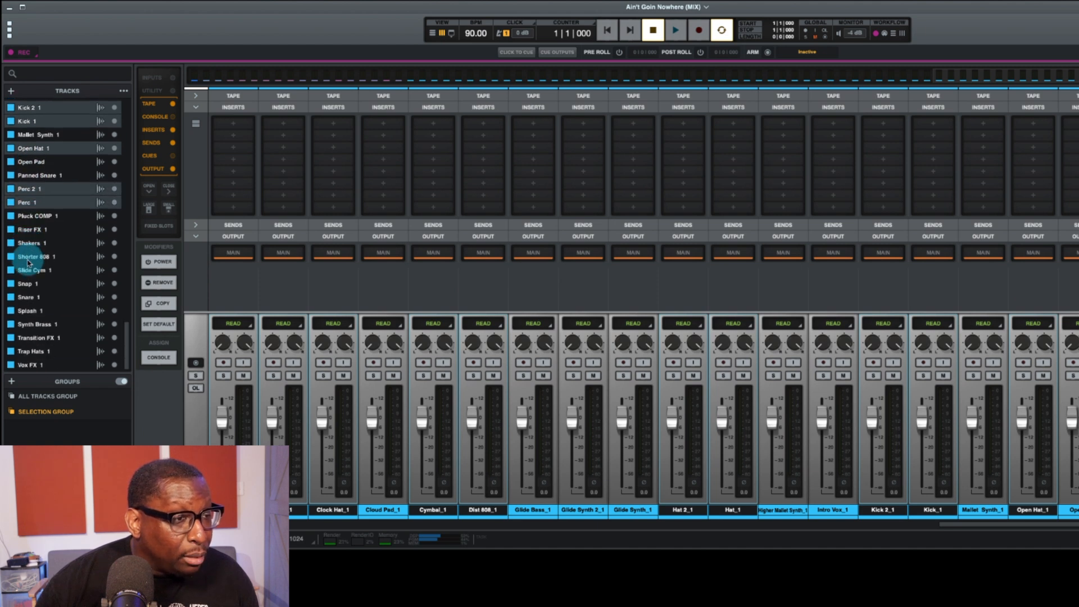
{"action": "left_click", "coordinate": [30, 247], "text": "shift"}
{"action": "left_click", "coordinate": [53, 260], "text": "shift"}
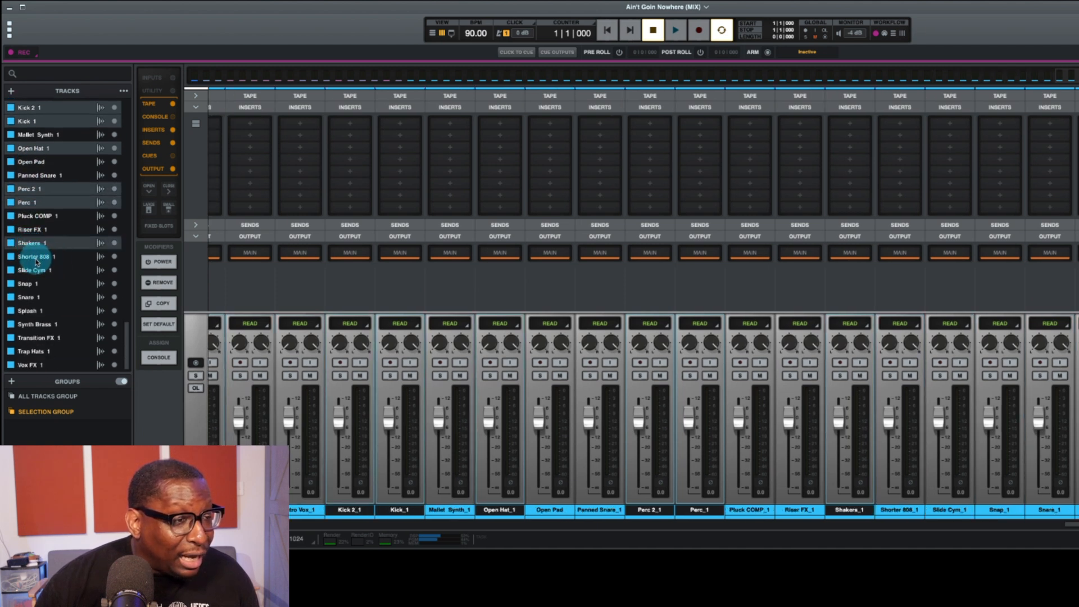
{"action": "left_click", "coordinate": [36, 283], "text": "shift"}
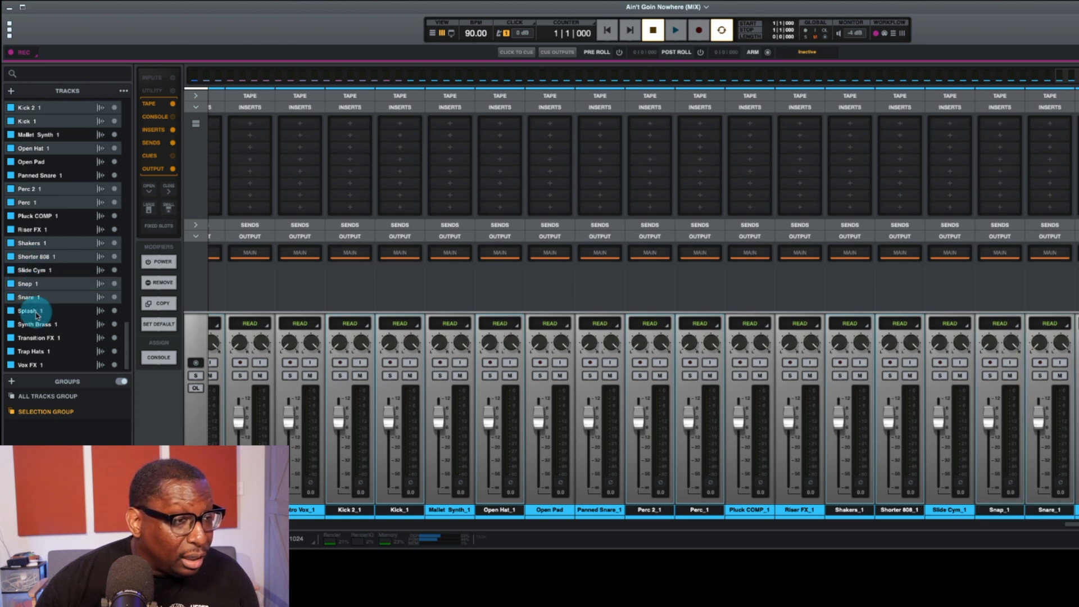
{"action": "left_click", "coordinate": [34, 315], "text": "super"}
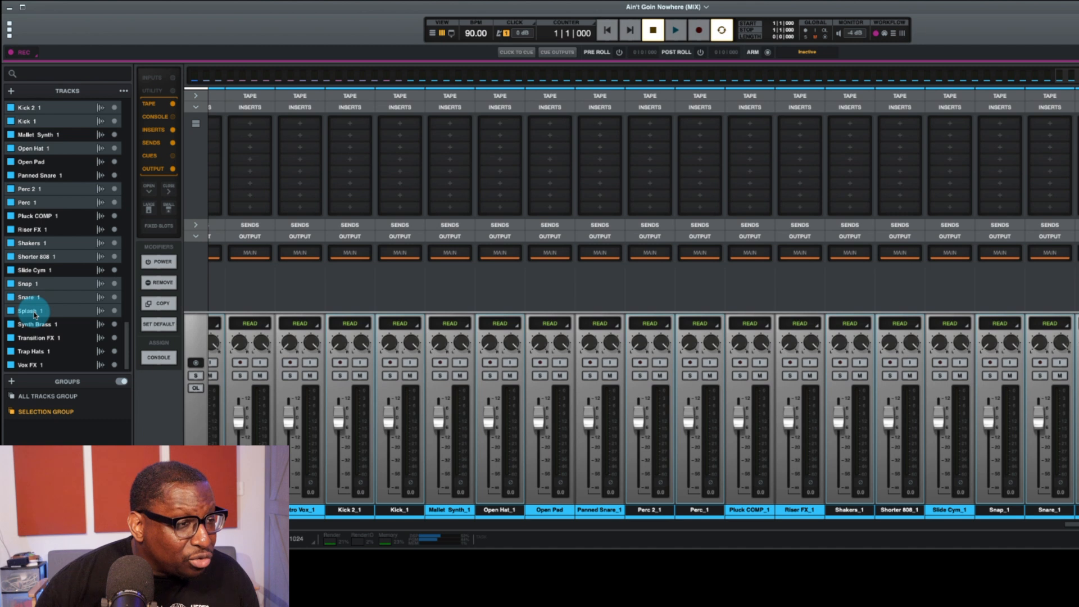
{"action": "left_click", "coordinate": [33, 353], "text": "super"}
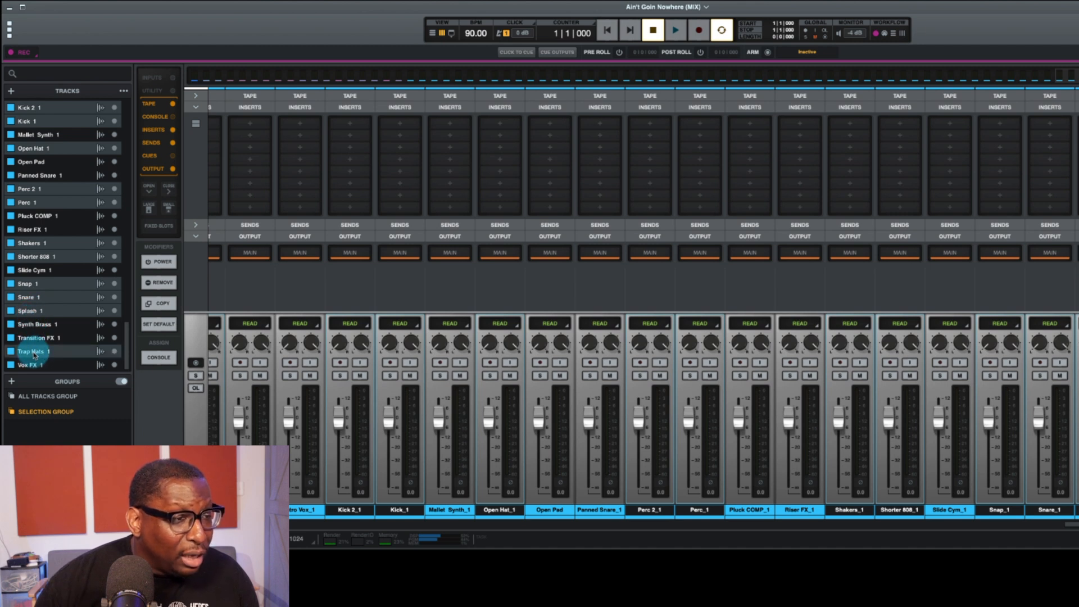
{"action": "left_click_drag", "start_coordinate": [30, 353], "coordinate": [26, 366]}
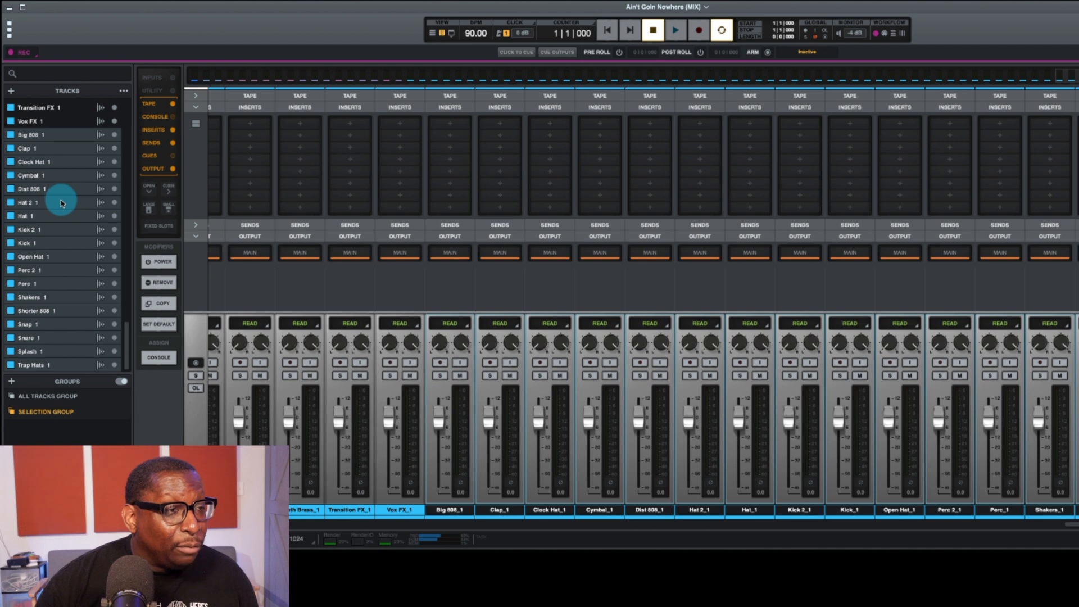
Step: Select Drum BUS and Drum RM and move them between Vox FX and the Big 808 track at the head of the drums
{"action": "scroll", "coordinate": [62, 203], "scroll_direction": "up", "scroll_amount": 10}
{"action": "scroll", "coordinate": [58, 205], "scroll_direction": "up", "scroll_amount": 10}
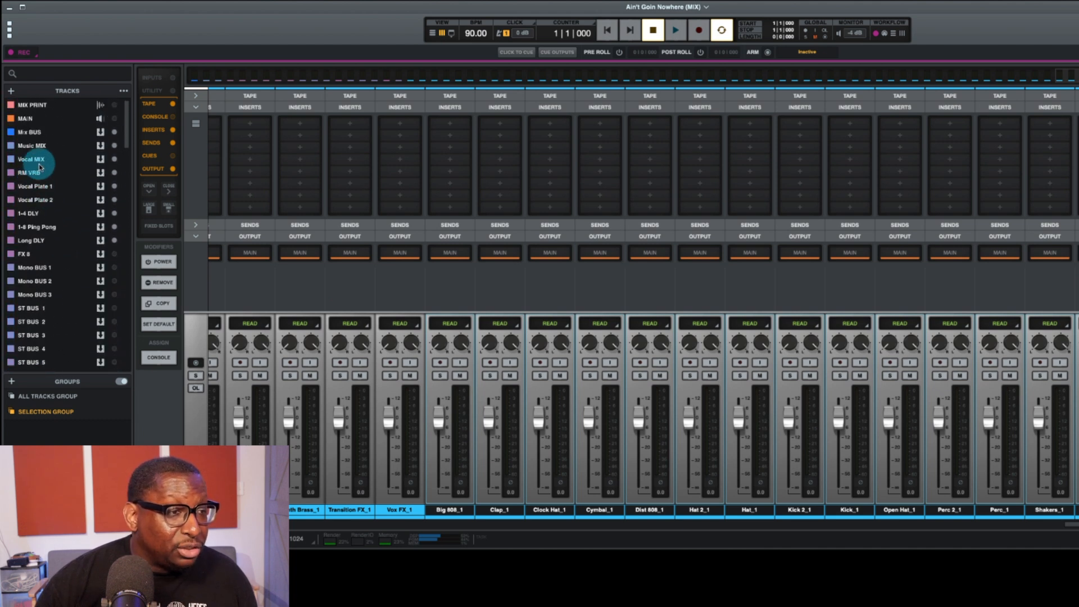
{"action": "scroll", "coordinate": [41, 277], "scroll_direction": "down", "scroll_amount": 5}
{"action": "scroll", "coordinate": [42, 283], "scroll_direction": "down", "scroll_amount": 5}
{"action": "left_click", "coordinate": [35, 278]}
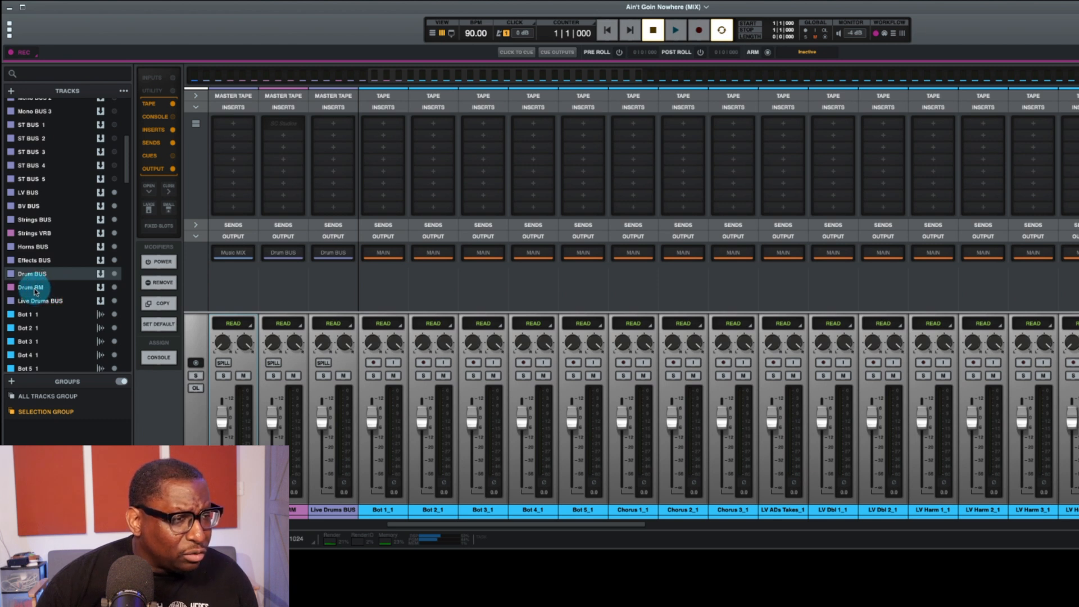
{"action": "left_click", "coordinate": [35, 289], "text": "shift"}
{"action": "scroll", "coordinate": [35, 367], "scroll_direction": "down", "scroll_amount": 14}
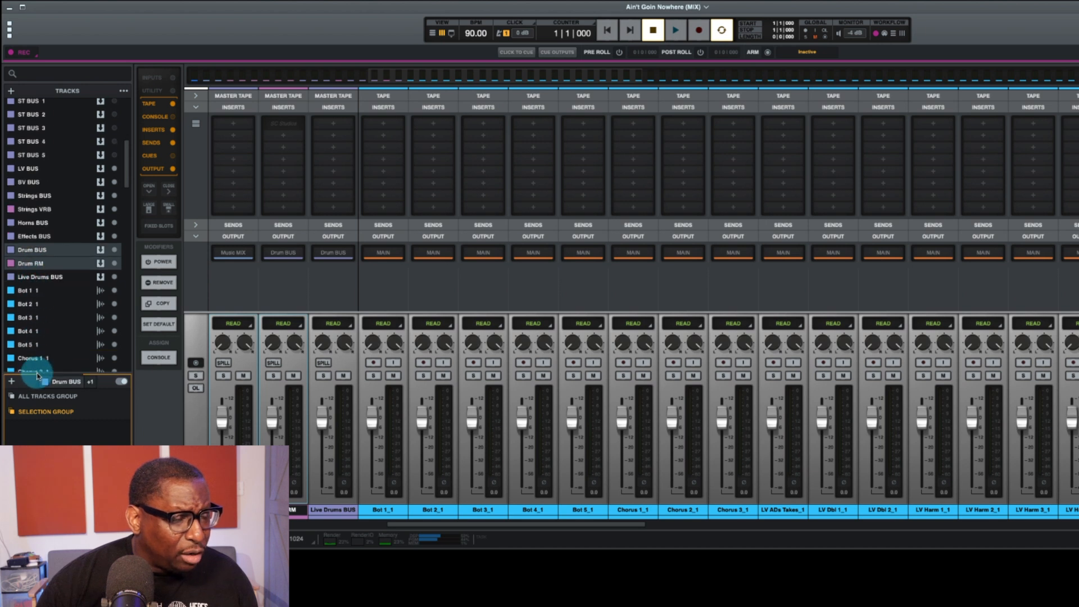
{"action": "scroll", "coordinate": [35, 373], "scroll_direction": "down", "scroll_amount": 20}
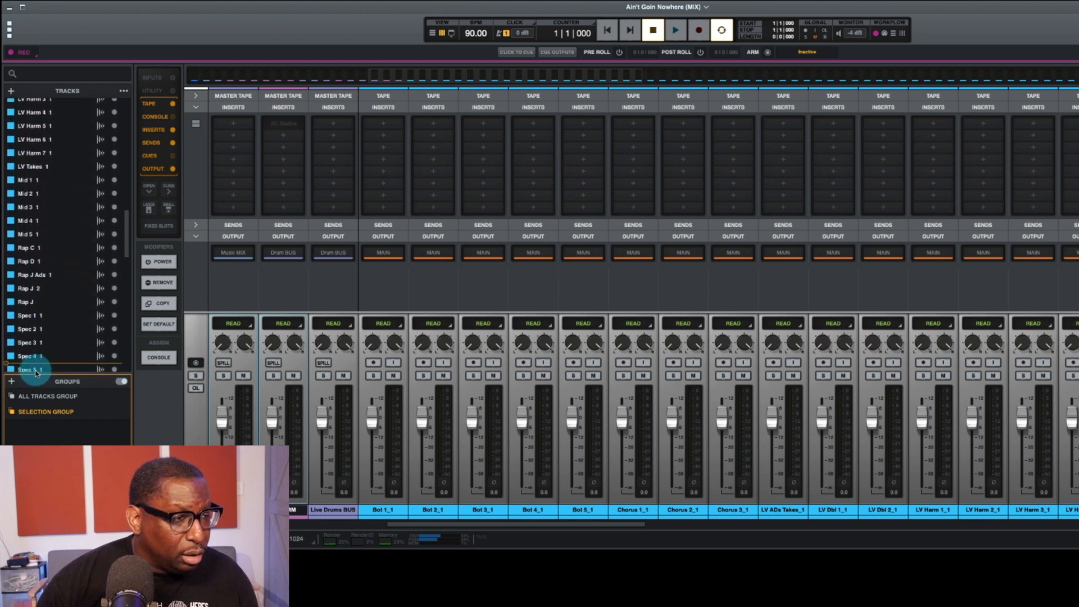
{"action": "scroll", "coordinate": [35, 373], "scroll_direction": "down", "scroll_amount": 16}
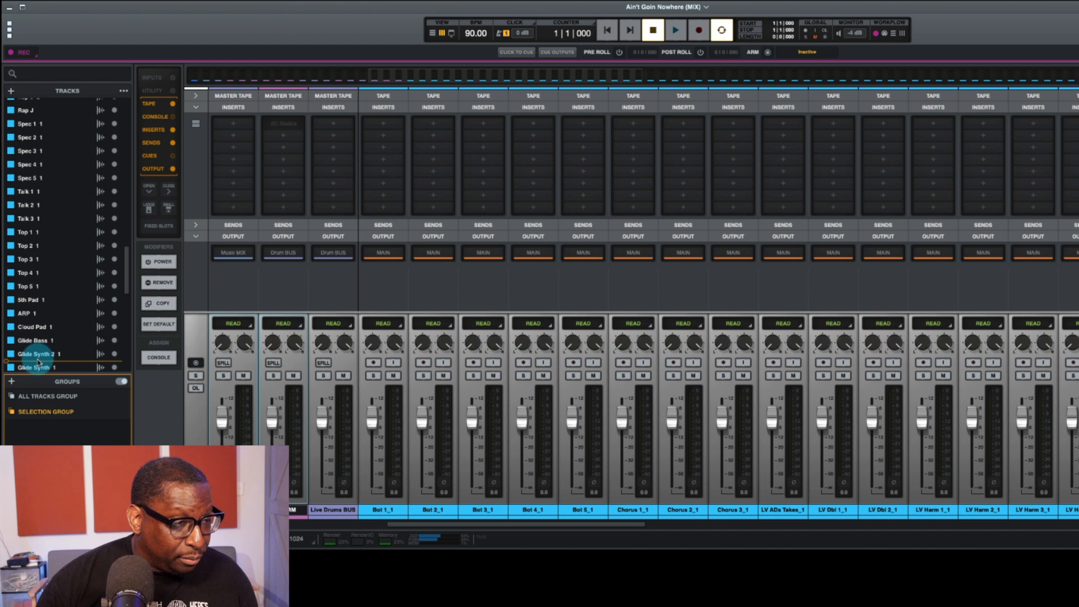
{"action": "left_click_drag", "start_coordinate": [37, 372], "coordinate": [36, 164]}
{"action": "scroll", "coordinate": [1045, 463], "scroll_direction": "right", "scroll_amount": 15}
{"action": "scroll", "coordinate": [1064, 466], "scroll_direction": "left", "scroll_amount": 15}
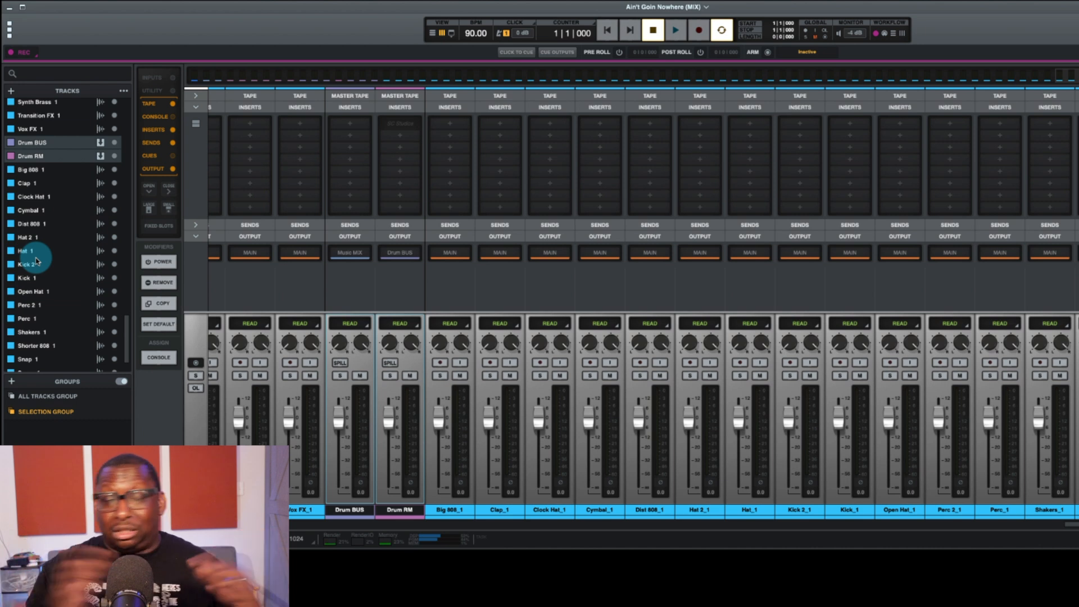
Step: Reorder the tracks below Drum RM so Splash and Cymbal come first, followed by percussion, shakers, hats, clap, snap and snares
{"action": "scroll", "coordinate": [36, 261], "scroll_direction": "down", "scroll_amount": 3}
{"action": "left_click_drag", "start_coordinate": [28, 229], "coordinate": [28, 369]}
{"action": "left_click_drag", "start_coordinate": [27, 229], "coordinate": [28, 358]}
{"action": "left_click_drag", "start_coordinate": [28, 311], "coordinate": [31, 345]}
{"action": "left_click_drag", "start_coordinate": [27, 297], "coordinate": [34, 329]}
{"action": "left_click_drag", "start_coordinate": [27, 149], "coordinate": [33, 316]}
{"action": "left_click_drag", "start_coordinate": [31, 175], "coordinate": [42, 276]}
{"action": "left_click_drag", "start_coordinate": [36, 264], "coordinate": [33, 370]}
{"action": "left_click_drag", "start_coordinate": [30, 190], "coordinate": [29, 263]}
{"action": "left_click_drag", "start_coordinate": [30, 202], "coordinate": [29, 223]}
{"action": "left_click_drag", "start_coordinate": [28, 135], "coordinate": [31, 345]}
{"action": "left_click_drag", "start_coordinate": [31, 149], "coordinate": [39, 371]}
Step: Arrange the pads, synths and Glide Bass together, and place Riser FX, Transition FX, Slide Cym and Vox FX under Effects BUS
{"action": "scroll", "coordinate": [36, 251], "scroll_direction": "up", "scroll_amount": 5}
{"action": "scroll", "coordinate": [31, 229], "scroll_direction": "up", "scroll_amount": 10}
{"action": "scroll", "coordinate": [41, 225], "scroll_direction": "down", "scroll_amount": 10}
{"action": "left_click_drag", "start_coordinate": [35, 120], "coordinate": [39, 292]}
{"action": "scroll", "coordinate": [43, 248], "scroll_direction": "up", "scroll_amount": 5}
{"action": "left_click_drag", "start_coordinate": [36, 224], "coordinate": [37, 143]}
{"action": "left_click_drag", "start_coordinate": [38, 202], "coordinate": [40, 222]}
{"action": "left_click", "coordinate": [40, 241]}
{"action": "left_click_drag", "start_coordinate": [42, 269], "coordinate": [42, 168]}
{"action": "left_click_drag", "start_coordinate": [38, 217], "coordinate": [41, 195]}
{"action": "left_click_drag", "start_coordinate": [49, 284], "coordinate": [21, 106]}
Step: Arrange the vocals with Intro Vox and the LV tracks under LV BUS and the background vocals under BV BUS
{"action": "scroll", "coordinate": [46, 216], "scroll_direction": "up", "scroll_amount": 2}
{"action": "scroll", "coordinate": [684, 467], "scroll_direction": "left", "scroll_amount": 10}
{"action": "scroll", "coordinate": [30, 252], "scroll_direction": "up", "scroll_amount": 5}
{"action": "left_click", "coordinate": [31, 268]}
{"action": "left_click", "coordinate": [28, 217], "text": "shift"}
{"action": "left_click_drag", "start_coordinate": [26, 242], "coordinate": [34, 120]}
{"action": "left_click", "coordinate": [28, 337], "text": "shift"}
{"action": "left_click", "coordinate": [49, 272], "text": "shift"}
{"action": "left_click_drag", "start_coordinate": [49, 260], "coordinate": [34, 339]}
Step: Delete the unused strings, horns and live drums buses from the track list
{"action": "scroll", "coordinate": [41, 281], "scroll_direction": "down", "scroll_amount": 10}
{"action": "scroll", "coordinate": [34, 243], "scroll_direction": "up", "scroll_amount": 5}
{"action": "right_click", "coordinate": [41, 285]}
{"action": "left_click", "coordinate": [134, 251]}
Step: Move a stereo bus directly above the Rap C track and rename it Rap BUS
{"action": "left_click", "coordinate": [39, 162]}
{"action": "left_click", "coordinate": [41, 176], "text": "shift"}
{"action": "left_click_drag", "start_coordinate": [41, 176], "coordinate": [33, 320]}
{"action": "type", "text": "Rap BUS"}
Step: Route ST BUS 2, placed before the Talk tracks, to Vocal MIX and rename it Talk BUS
{"action": "scroll", "coordinate": [682, 243], "scroll_direction": "right", "scroll_amount": 3}
{"action": "left_click", "coordinate": [718, 253]}
{"action": "double_click", "coordinate": [805, 511]}
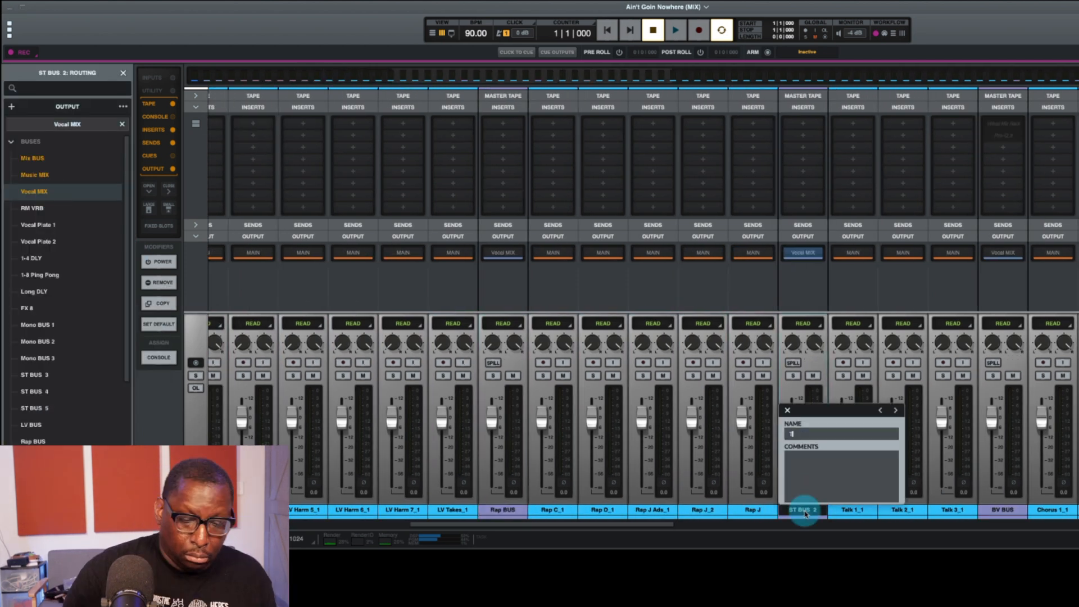
{"action": "type", "text": "Talk BUS"}
{"action": "key", "text": "Return"}
Step: Switch to the timeline view and play back parts of the arrangement to check what the tracks contain
{"action": "key", "text": "super+equal"}
{"action": "scroll", "coordinate": [414, 238], "scroll_direction": "down", "scroll_amount": 3}
{"action": "left_click", "coordinate": [412, 75]}
{"action": "key", "text": "space"}
{"action": "key", "text": "super+equal"}
{"action": "scroll", "coordinate": [436, 407], "scroll_direction": "down", "scroll_amount": 10}
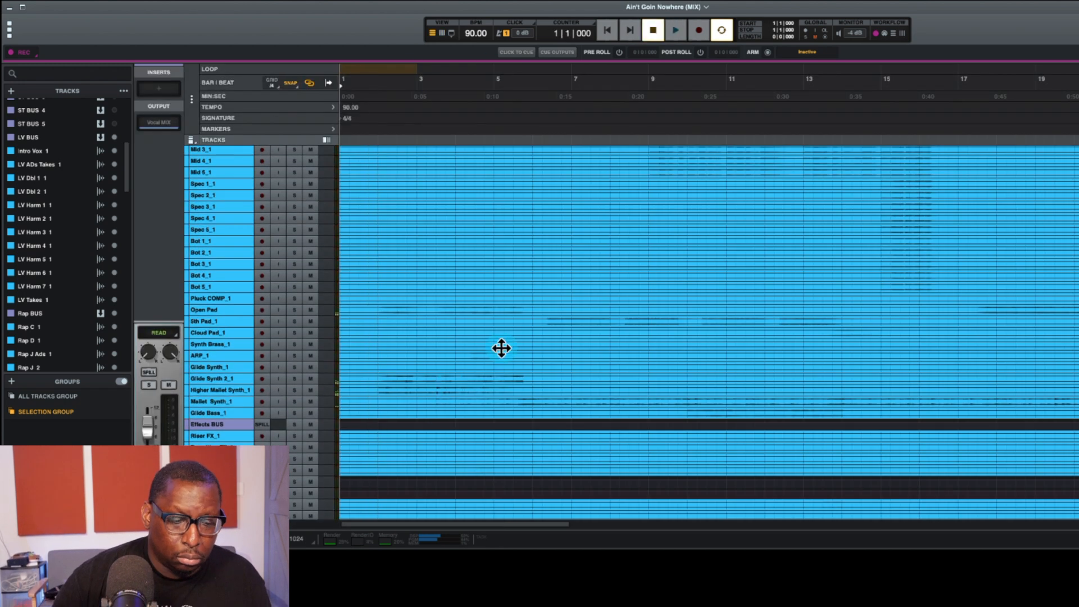
{"action": "scroll", "coordinate": [436, 407], "scroll_direction": "up", "scroll_amount": 5}
{"action": "left_click", "coordinate": [373, 407]}
{"action": "left_click", "coordinate": [385, 155], "text": "shift"}
{"action": "key", "text": "space"}
{"action": "left_click_drag", "start_coordinate": [386, 154], "coordinate": [781, 183]}
{"action": "scroll", "coordinate": [635, 164], "scroll_direction": "up", "scroll_amount": 5}
{"action": "key", "text": "space"}
Step: Audition the Intro Vox track and examine the vocal tracks over a wider span of the song
{"action": "left_click", "coordinate": [519, 269]}
{"action": "scroll", "coordinate": [519, 269], "scroll_direction": "up", "scroll_amount": 5}
{"action": "left_click", "coordinate": [347, 267]}
{"action": "key", "text": "space"}
Step: Audition the Chorus tracks around bar 20 to identify their part, and return to the mixer view
{"action": "key", "text": "space"}
{"action": "key", "text": "super+minus"}
{"action": "key", "text": "super+minus"}
{"action": "key", "text": "super+minus"}
{"action": "scroll", "coordinate": [533, 403], "scroll_direction": "down", "scroll_amount": 5}
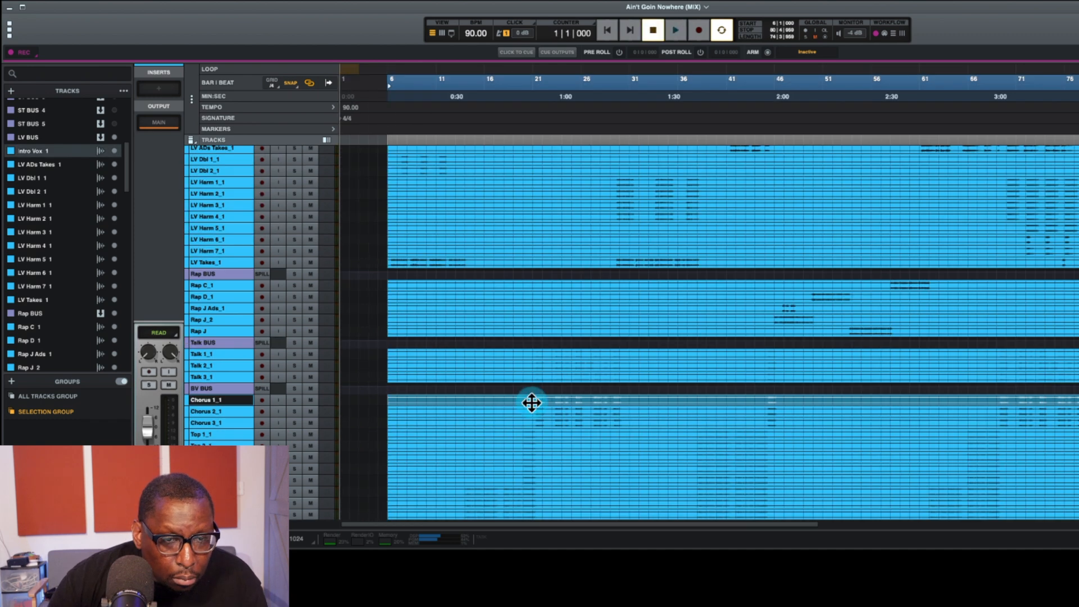
{"action": "left_click", "coordinate": [532, 402]}
{"action": "key", "text": "space"}
{"action": "scroll", "coordinate": [532, 403], "scroll_direction": "down", "scroll_amount": 5}
{"action": "left_click", "coordinate": [452, 84]}
{"action": "left_click", "coordinate": [528, 86]}
{"action": "key", "text": "super+equal"}
Step: Place ST BUS 3 directly above the Chorus 1 track and rename it Nowhere BUS
{"action": "left_click", "coordinate": [655, 509]}
{"action": "scroll", "coordinate": [115, 259], "scroll_direction": "up", "scroll_amount": 5}
{"action": "left_click", "coordinate": [115, 260]}
{"action": "left_click_drag", "start_coordinate": [34, 259], "coordinate": [33, 232]}
{"action": "scroll", "coordinate": [869, 487], "scroll_direction": "right", "scroll_amount": 10}
{"action": "double_click", "coordinate": [904, 512]}
{"action": "type", "text": "Nowhere BUS"}
{"action": "key", "text": "Return"}
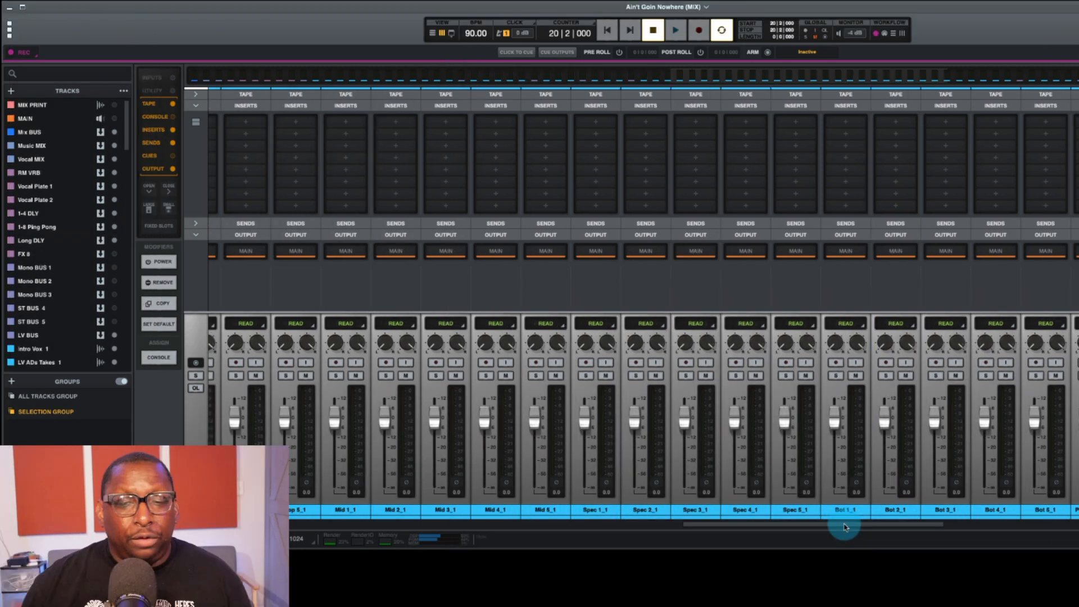
Step: Select all the drum tracks starting from Splash and route their outputs to Drum BUS
{"action": "left_click_drag", "start_coordinate": [844, 526], "coordinate": [1078, 526]}
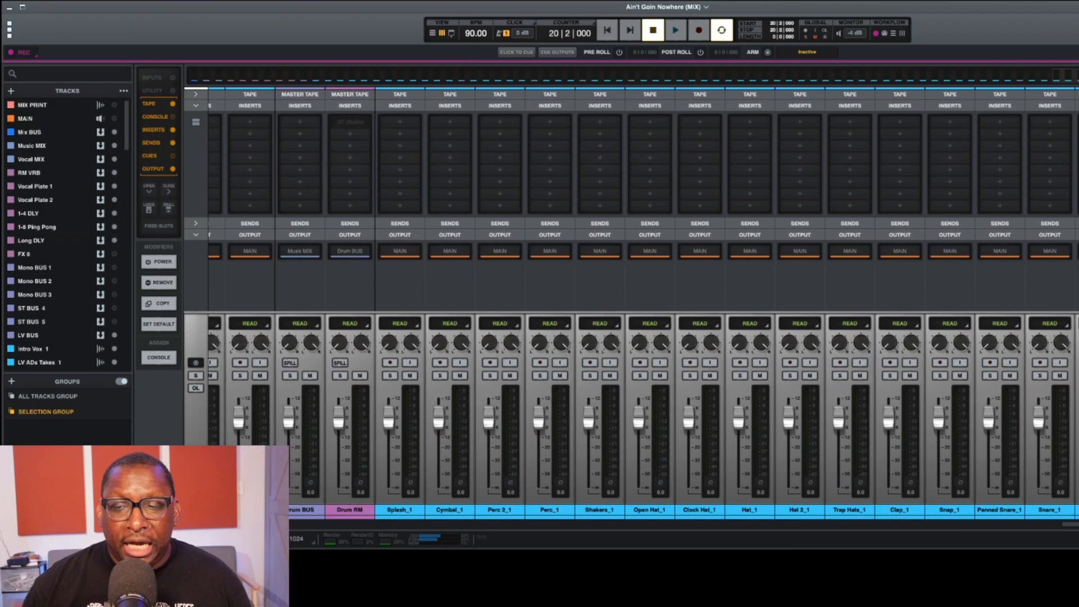
{"action": "scroll", "coordinate": [643, 416], "scroll_direction": "left", "scroll_amount": 8}
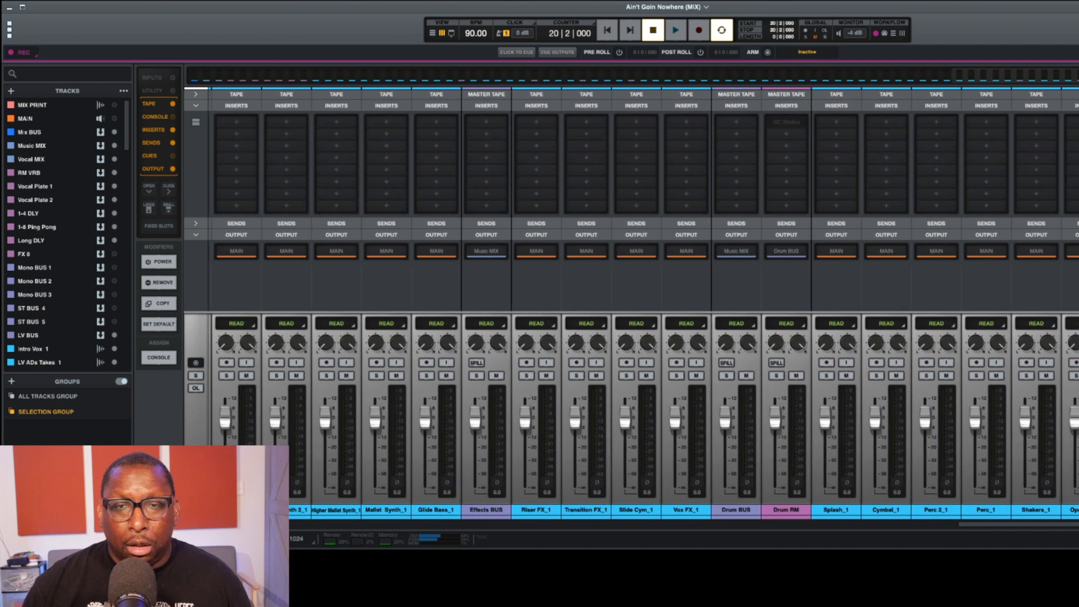
{"action": "mouse_move", "coordinate": [1078, 530]}
{"action": "left_mouse_down"}
{"action": "mouse_move", "coordinate": [347, 526]}
{"action": "mouse_move", "coordinate": [1068, 526]}
{"action": "left_mouse_up"}
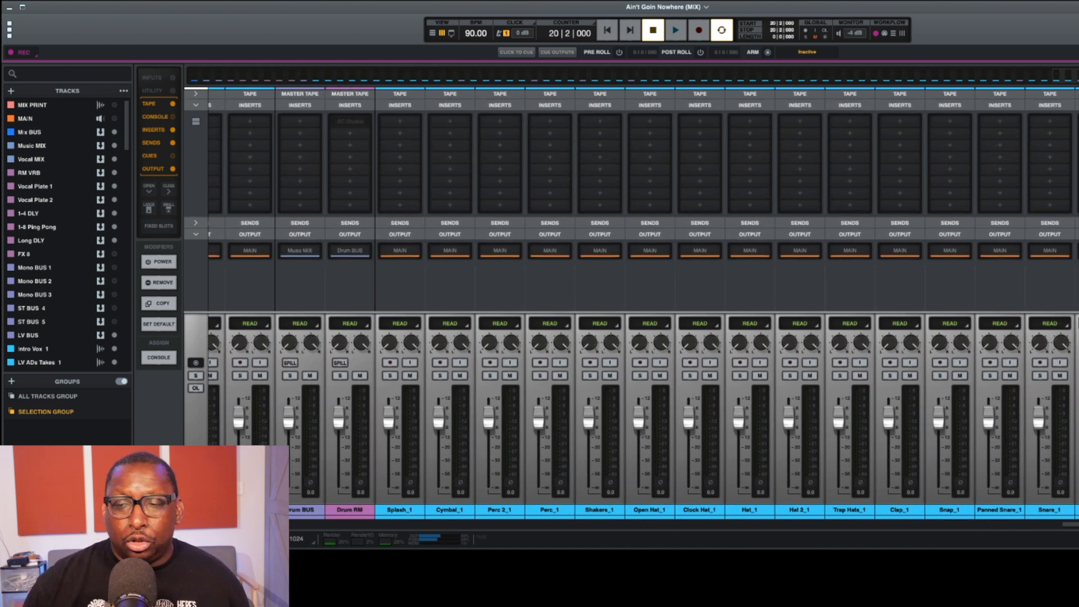
{"action": "left_click", "coordinate": [390, 510], "text": "shift"}
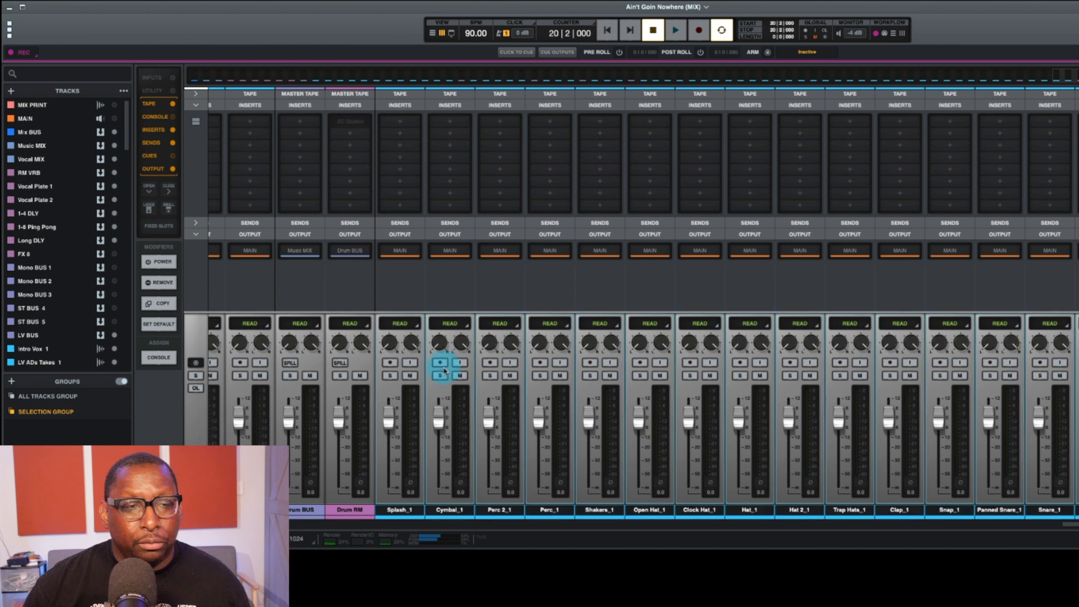
{"action": "left_click", "coordinate": [391, 257]}
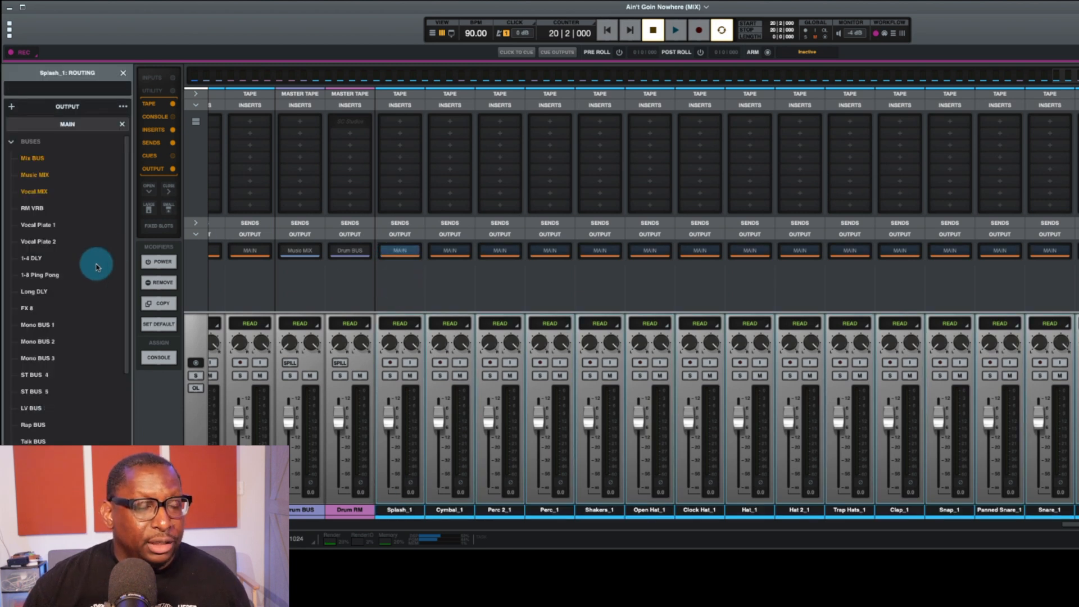
{"action": "scroll", "coordinate": [39, 315], "scroll_direction": "down", "scroll_amount": 5}
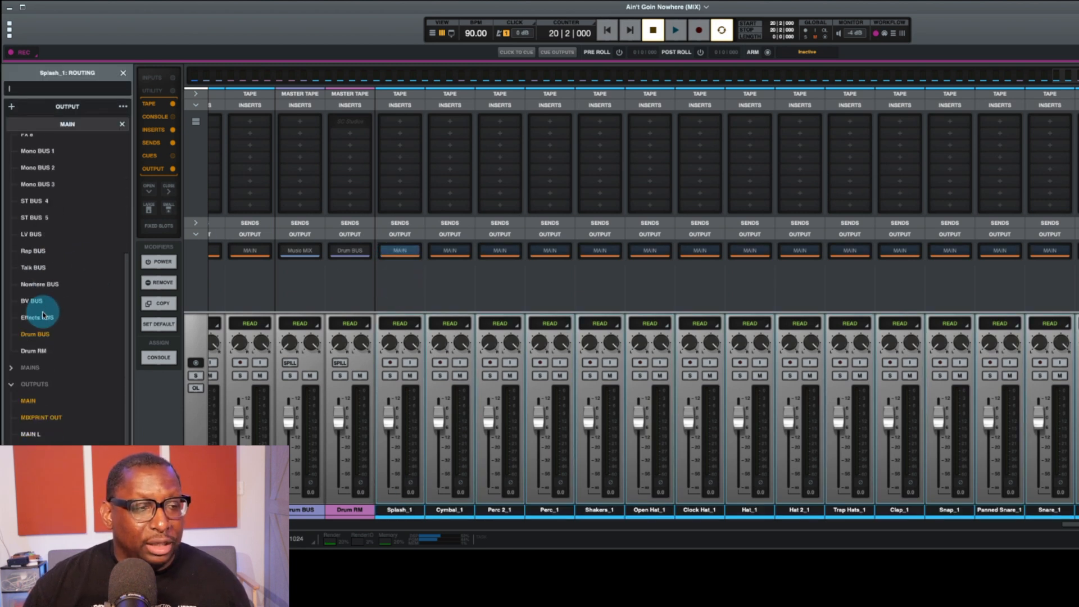
{"action": "left_click", "coordinate": [37, 340]}
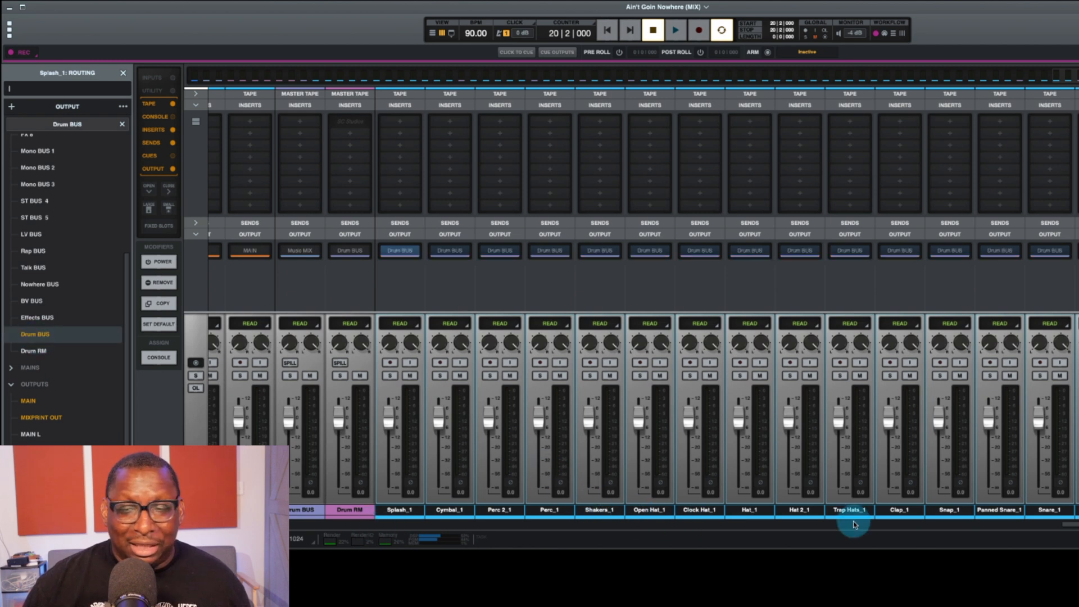
Step: Color the selected drum tracks orange
{"action": "mouse_move", "coordinate": [1078, 527]}
{"action": "left_mouse_down"}
{"action": "mouse_move", "coordinate": [974, 529]}
{"action": "mouse_move", "coordinate": [1078, 527]}
{"action": "left_mouse_up"}
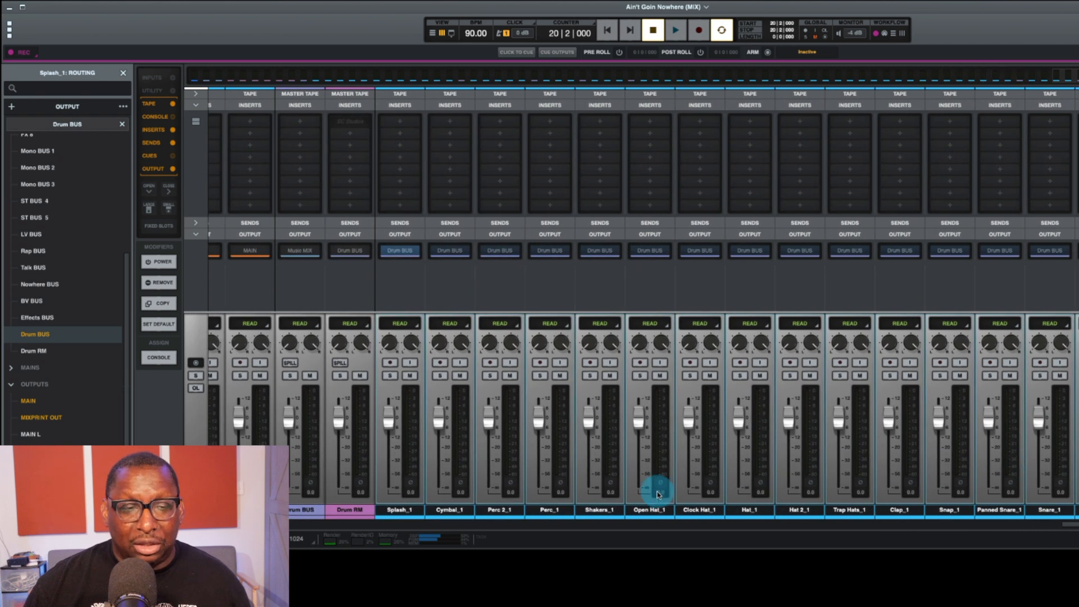
{"action": "left_click", "coordinate": [384, 521]}
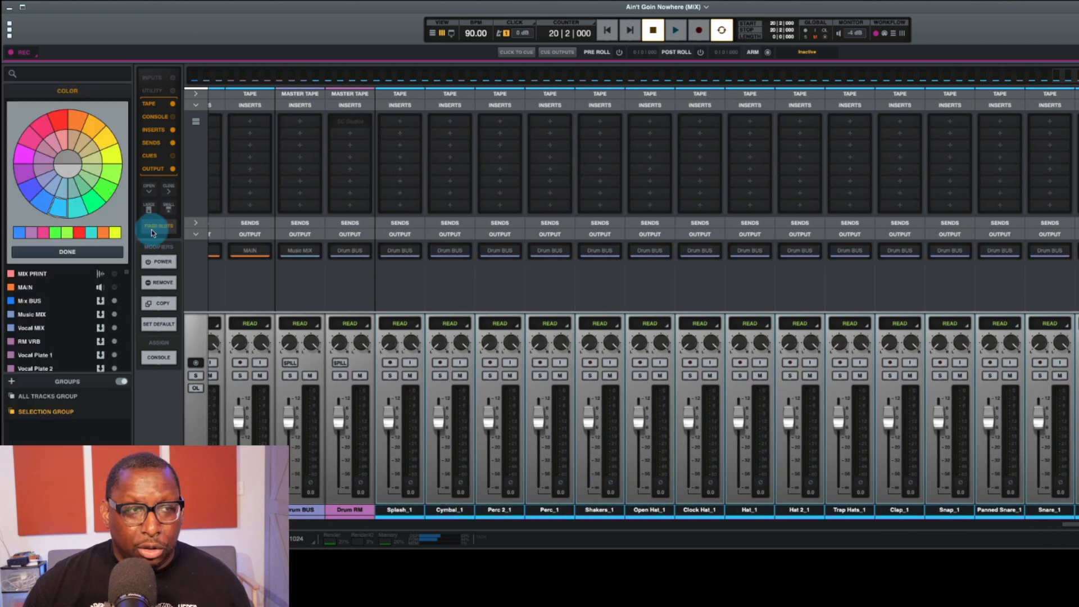
{"action": "left_click", "coordinate": [72, 124]}
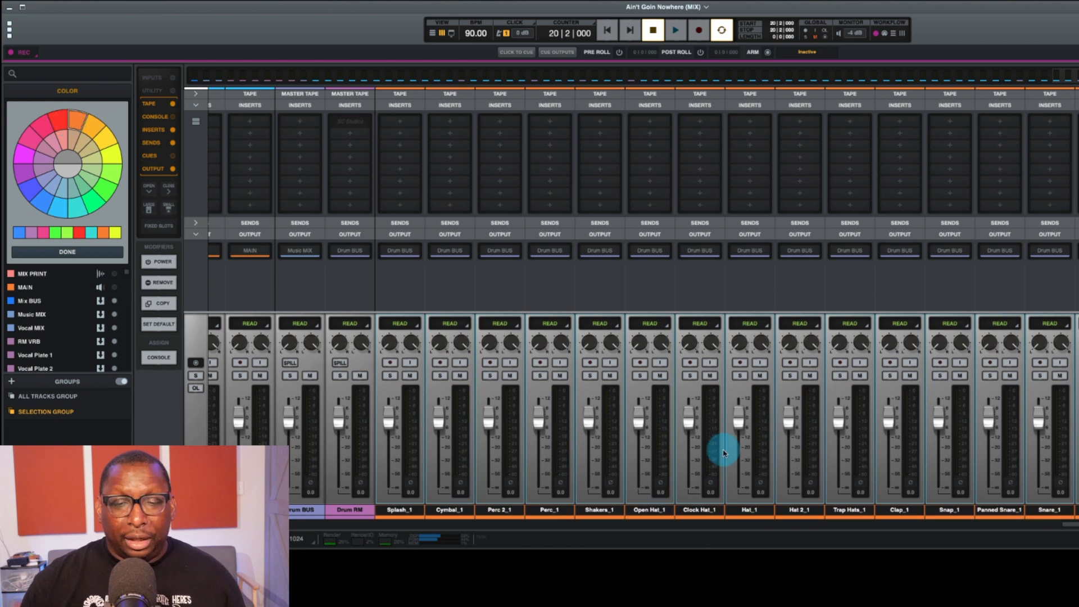
Step: Route Riser FX, Transition FX, Slide Cym and Vox FX to Effects BUS and color them green
{"action": "left_click_drag", "start_coordinate": [1078, 528], "coordinate": [972, 529]}
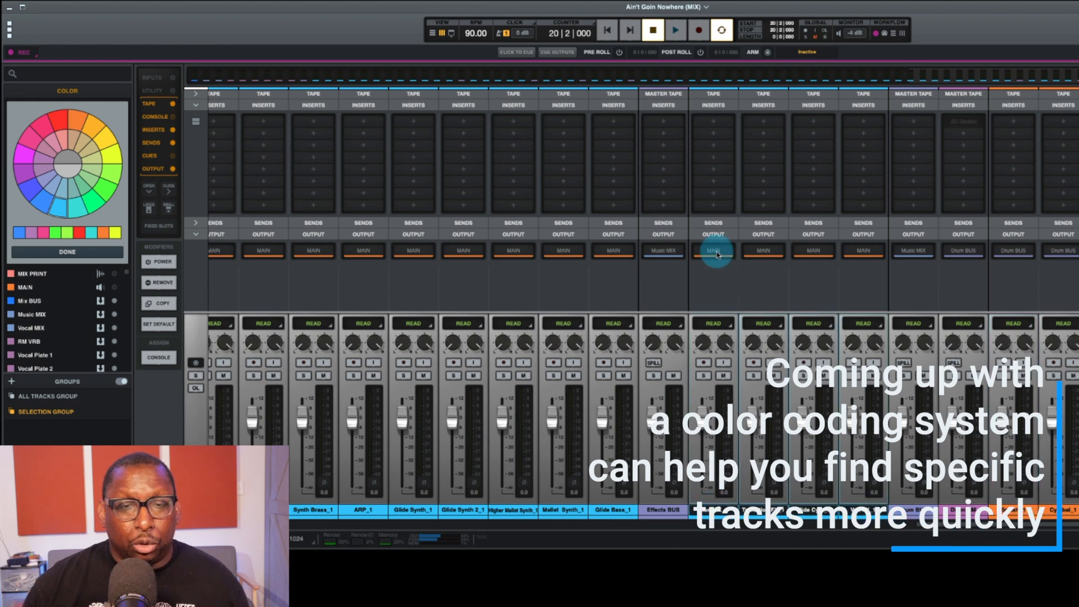
{"action": "left_click", "coordinate": [713, 250]}
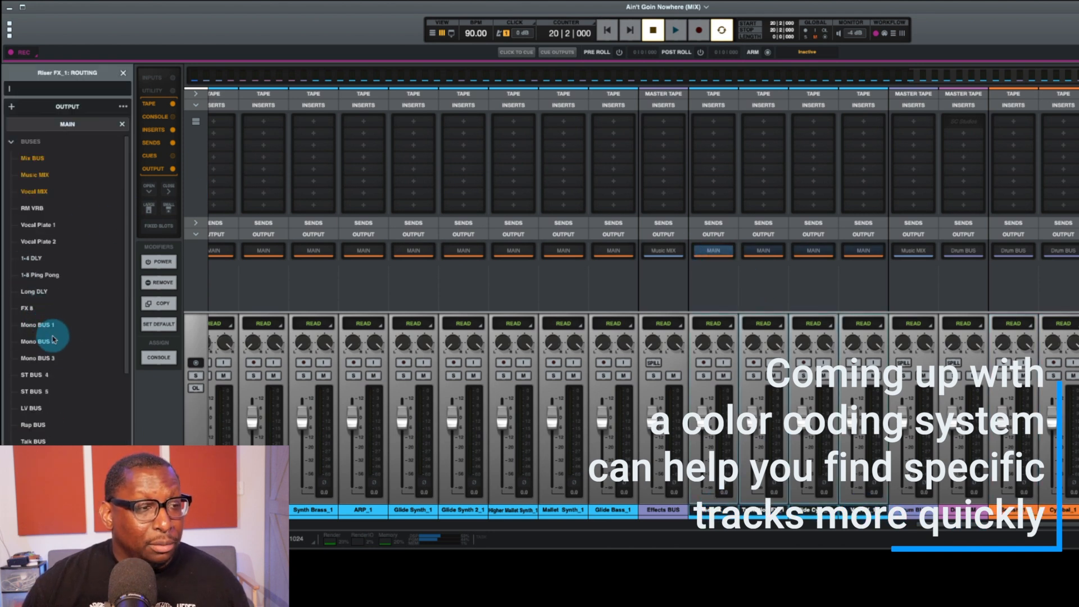
{"action": "scroll", "coordinate": [64, 422], "scroll_direction": "down", "scroll_amount": 1}
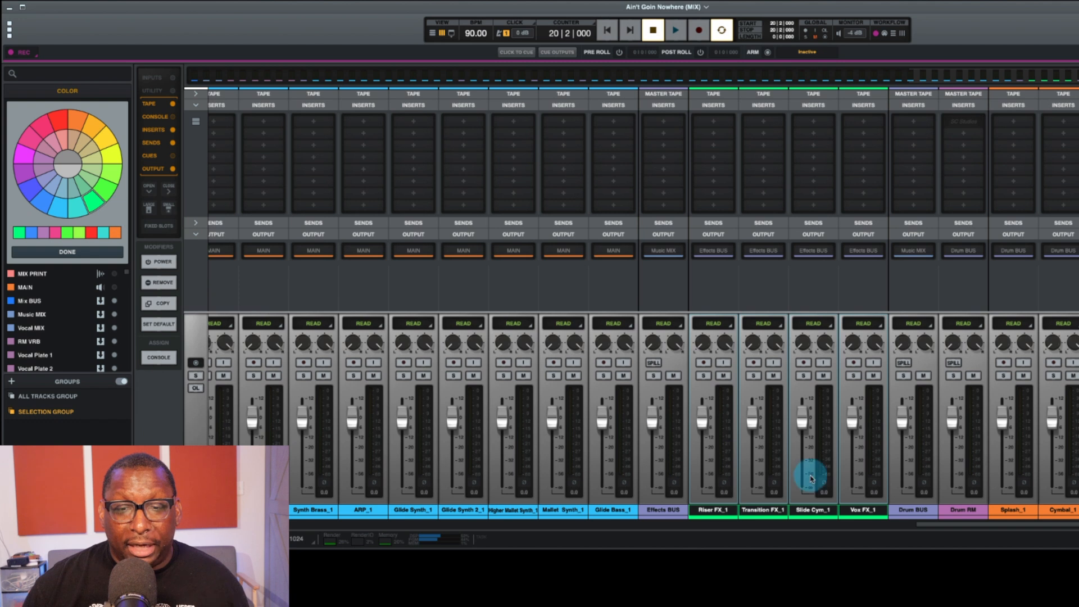
Step: Select the tracks from Pluck COMP through Glide Bass and route their outputs to Music MIX
{"action": "left_click_drag", "start_coordinate": [1009, 528], "coordinate": [929, 534]}
{"action": "left_click", "coordinate": [964, 511]}
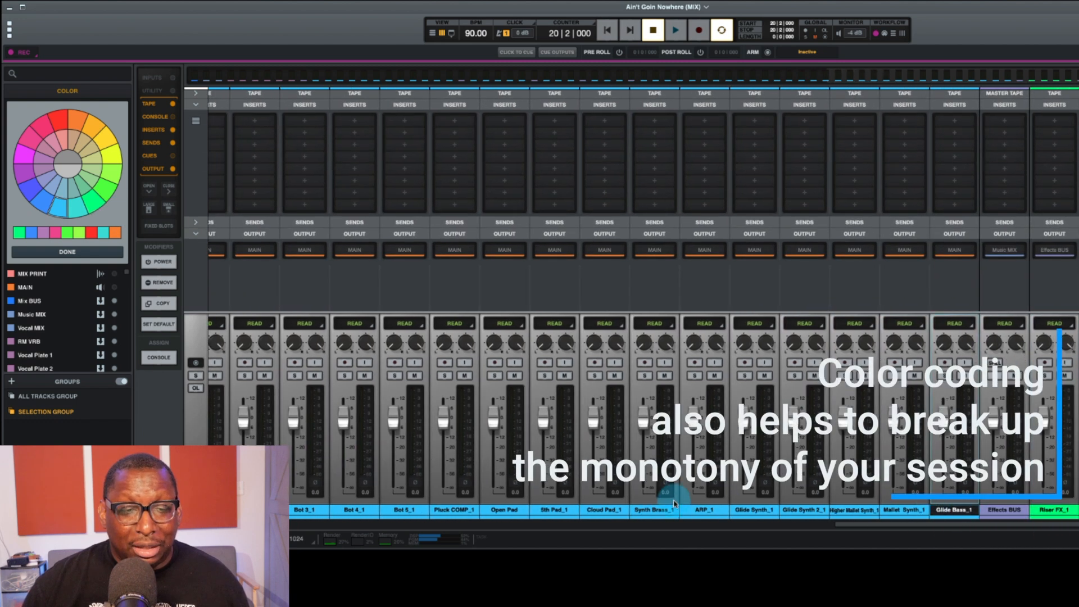
{"action": "left_click", "coordinate": [455, 510]}
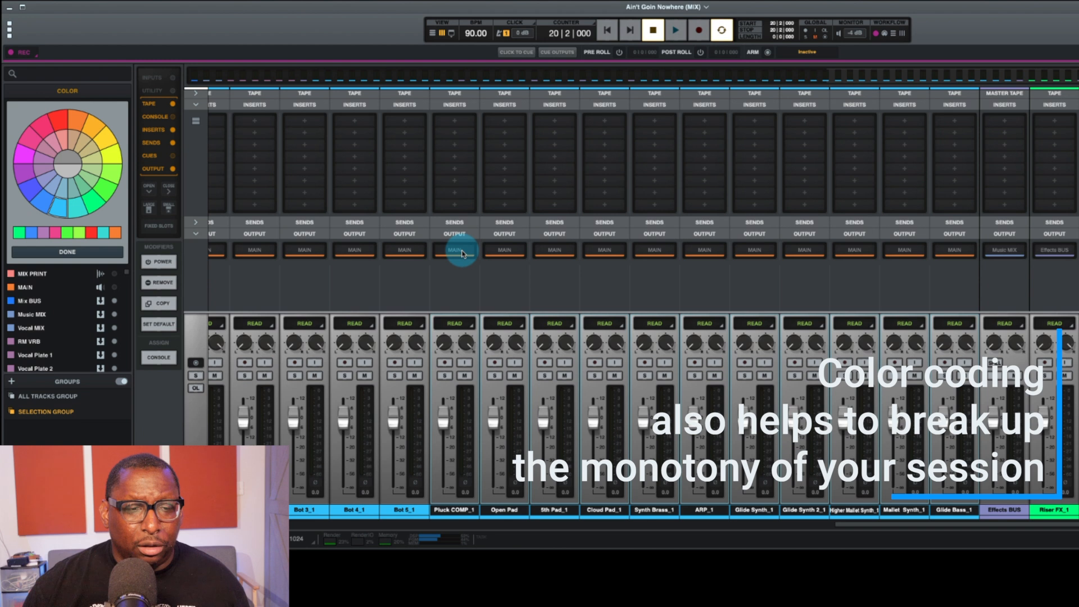
{"action": "left_click", "coordinate": [462, 252]}
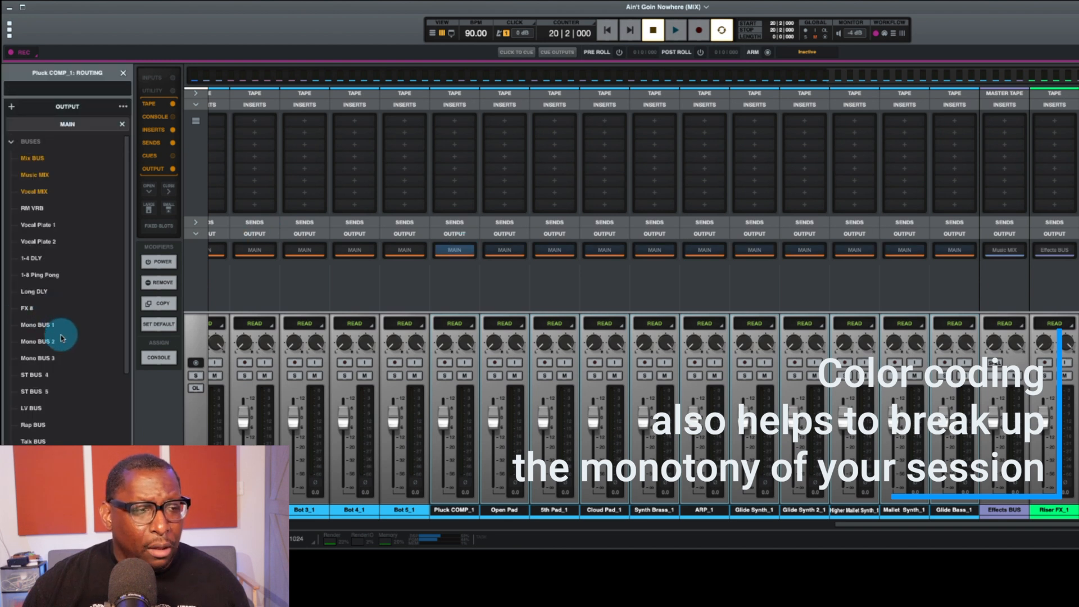
{"action": "left_click", "coordinate": [34, 175]}
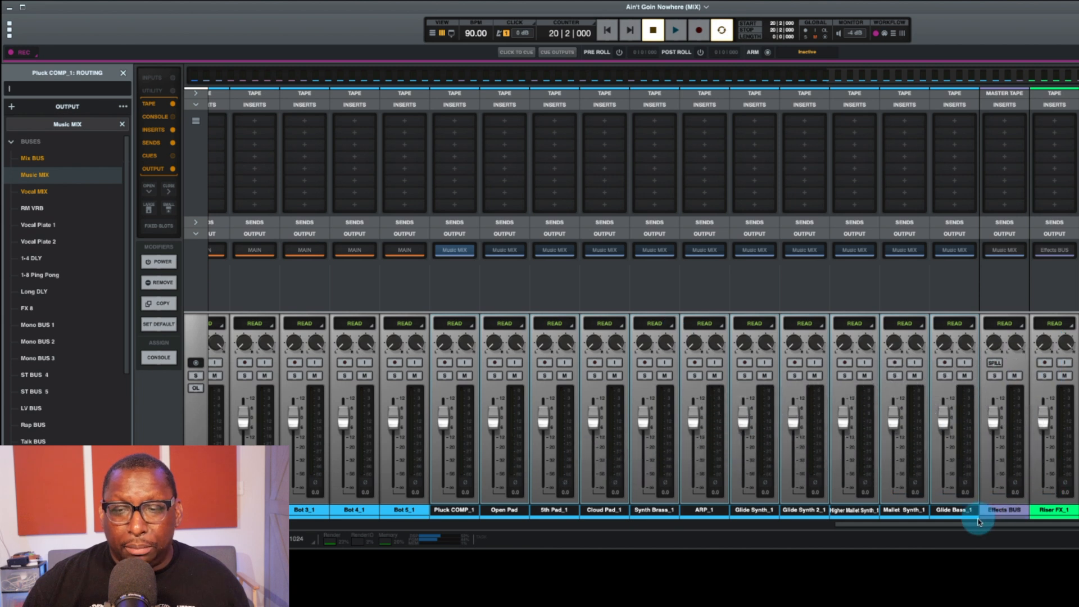
Step: Color the Glide Bass track red and the tracks from Pluck COMP through Mallet Synth bright green
{"action": "left_click", "coordinate": [961, 512]}
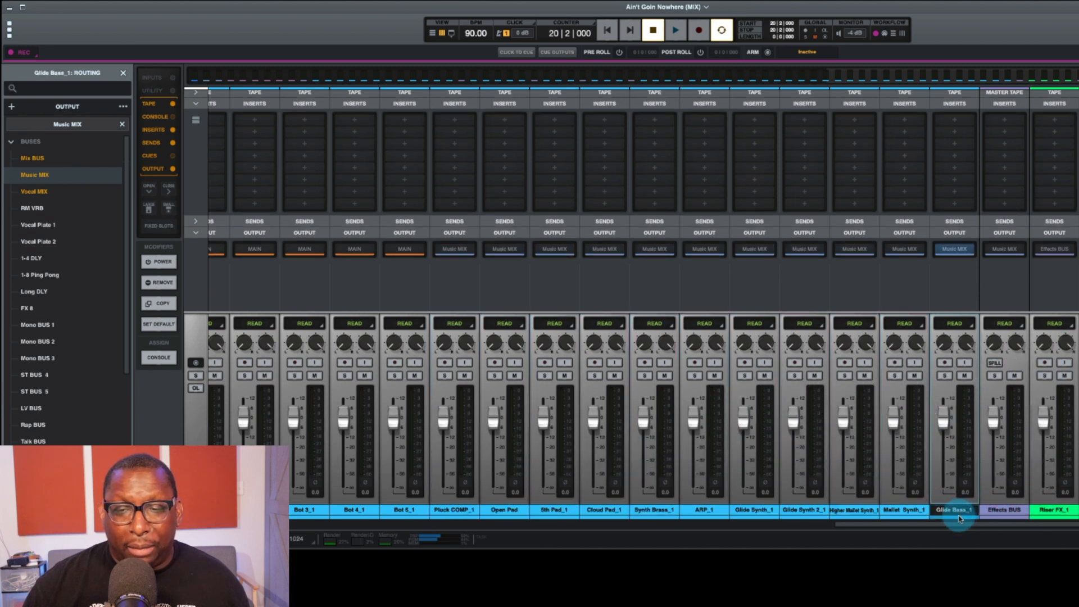
{"action": "left_click", "coordinate": [958, 517]}
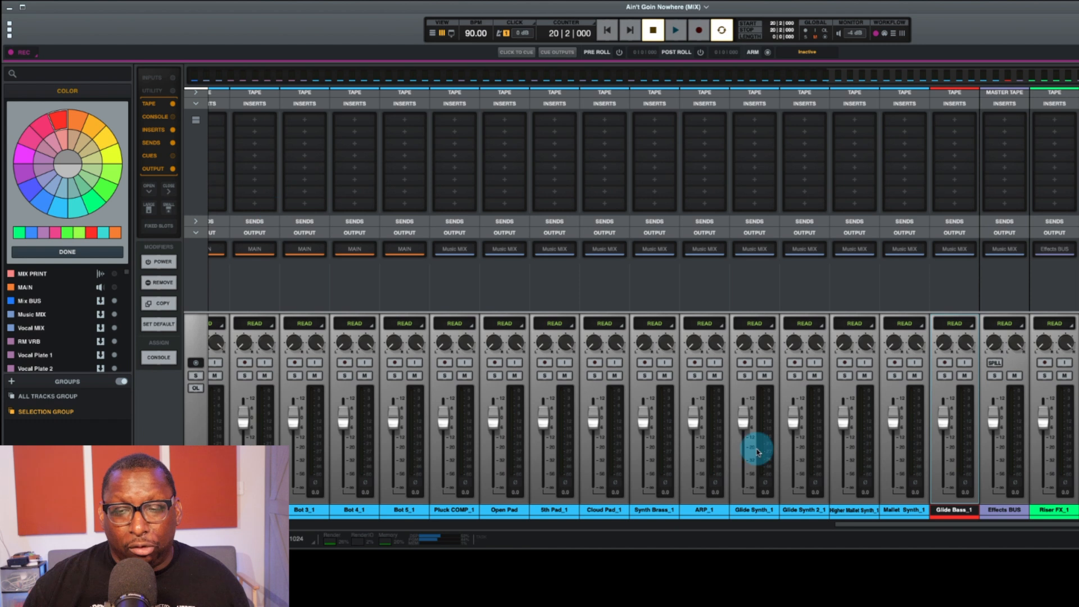
{"action": "left_click", "coordinate": [903, 509]}
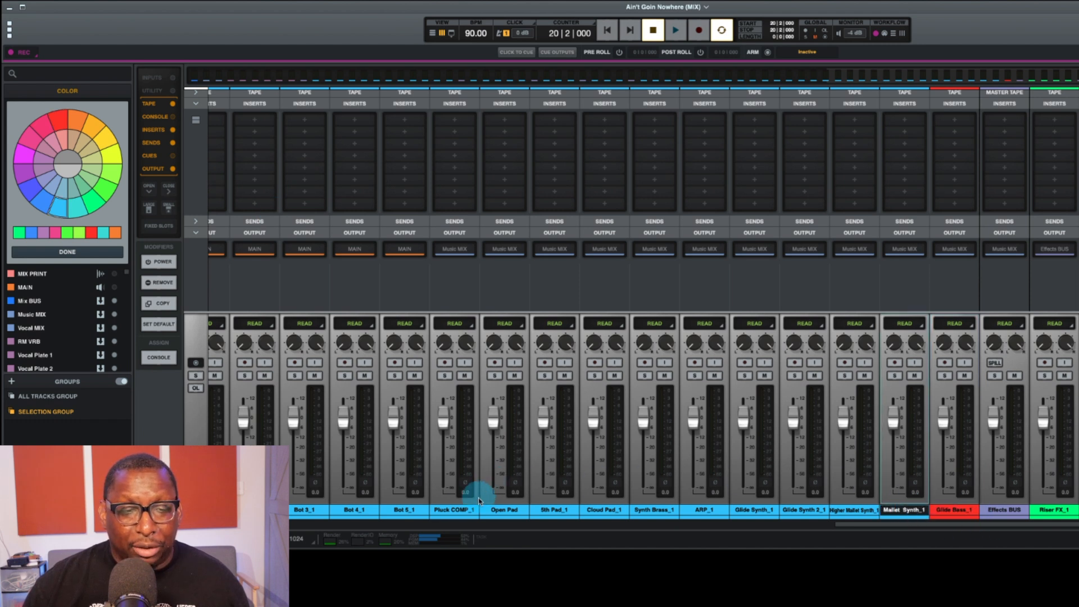
{"action": "left_click", "coordinate": [448, 513], "text": "shift"}
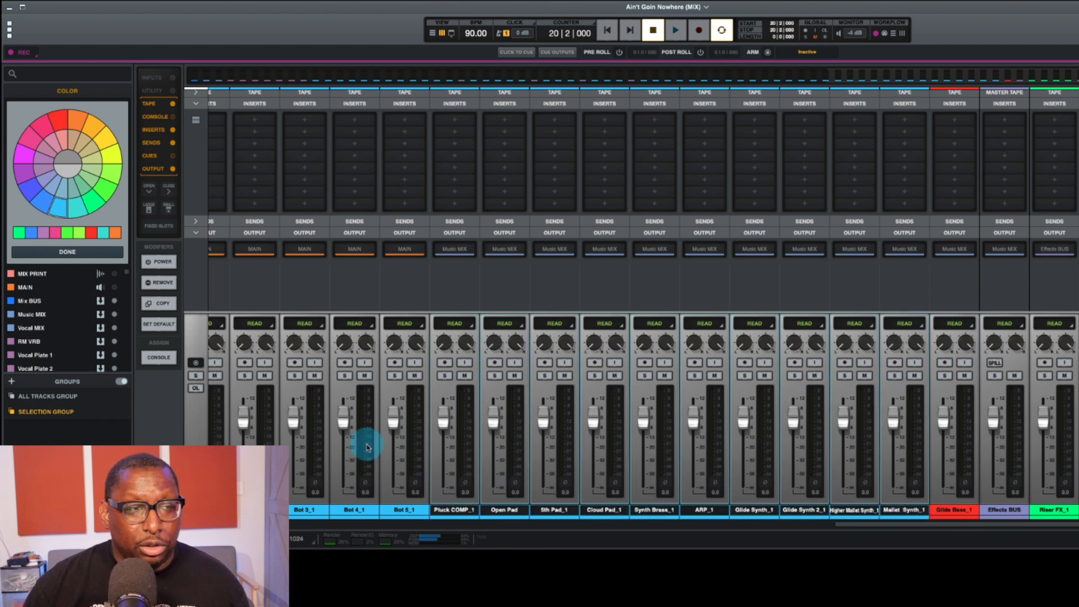
{"action": "left_click", "coordinate": [98, 188]}
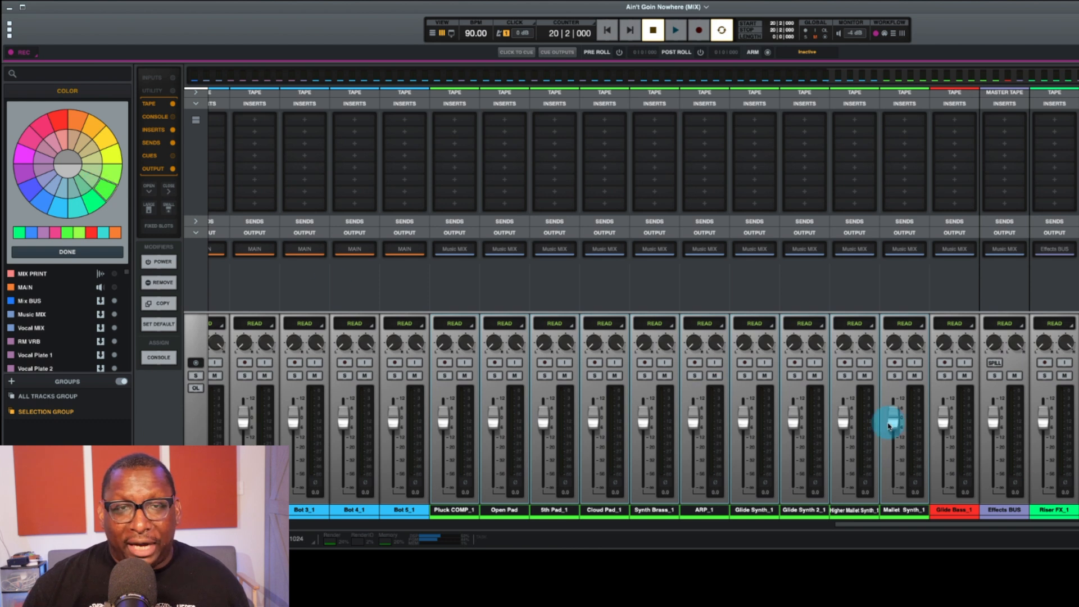
Step: Route all the Top, Mid, Spec and Bot vocal tracks to BV BUS and color them a darker blue
{"action": "scroll", "coordinate": [1037, 460], "scroll_direction": "right", "scroll_amount": 8}
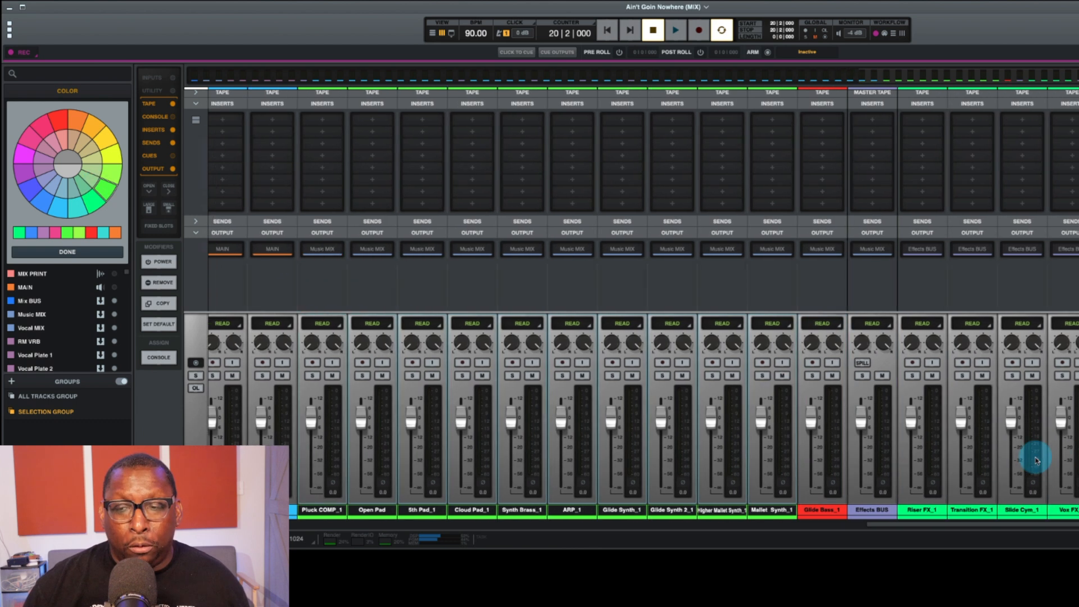
{"action": "scroll", "coordinate": [1036, 460], "scroll_direction": "right", "scroll_amount": 11}
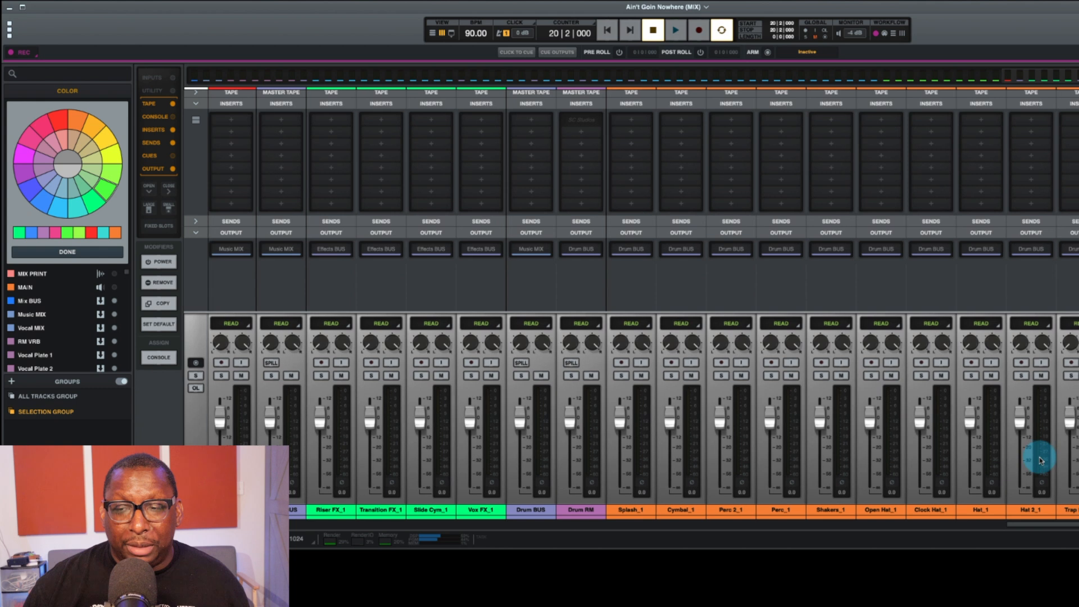
{"action": "scroll", "coordinate": [1039, 460], "scroll_direction": "left", "scroll_amount": 14}
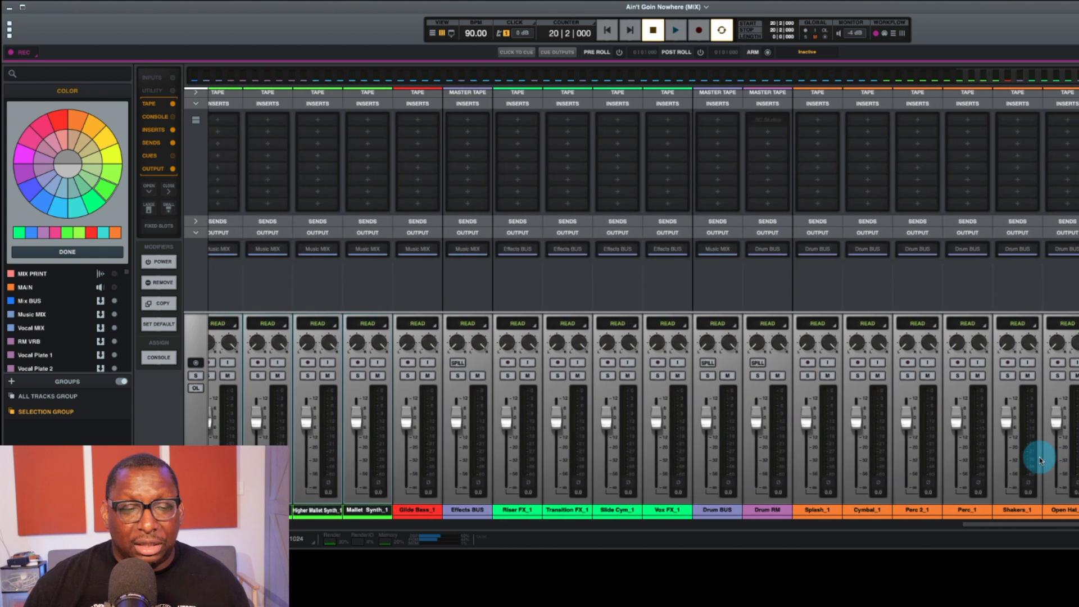
{"action": "scroll", "coordinate": [1040, 460], "scroll_direction": "left", "scroll_amount": 14}
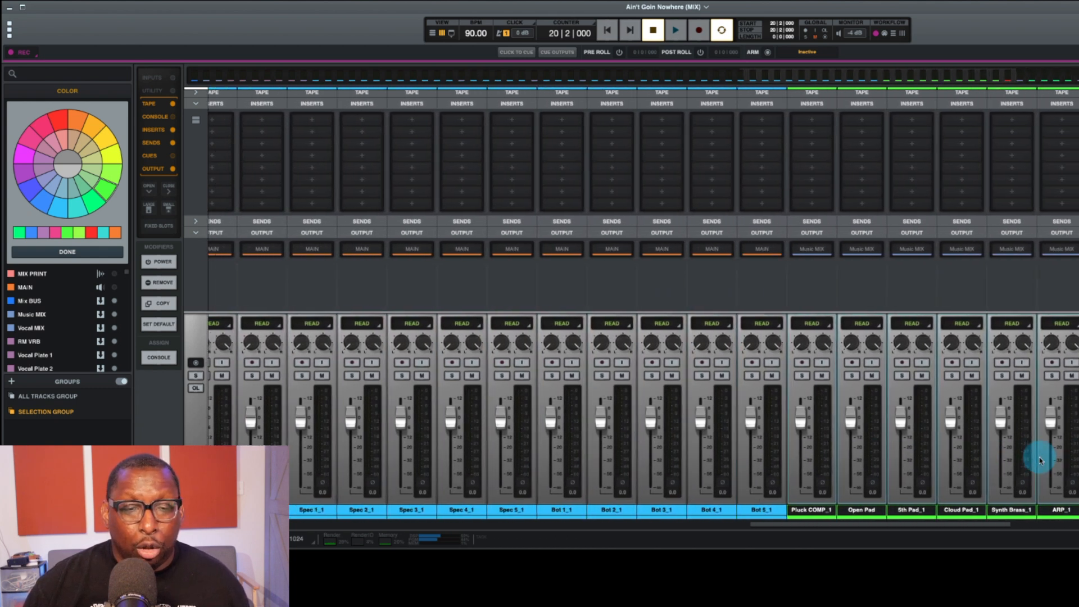
{"action": "scroll", "coordinate": [893, 523], "scroll_direction": "left", "scroll_amount": 7}
{"action": "scroll", "coordinate": [884, 510], "scroll_direction": "left", "scroll_amount": 2}
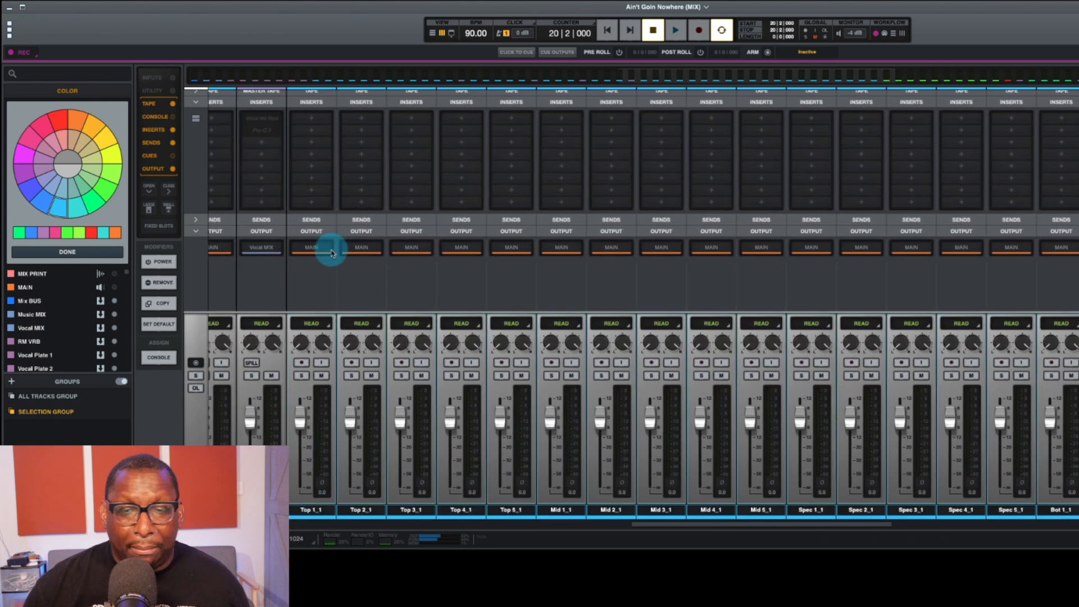
{"action": "left_click", "coordinate": [312, 249]}
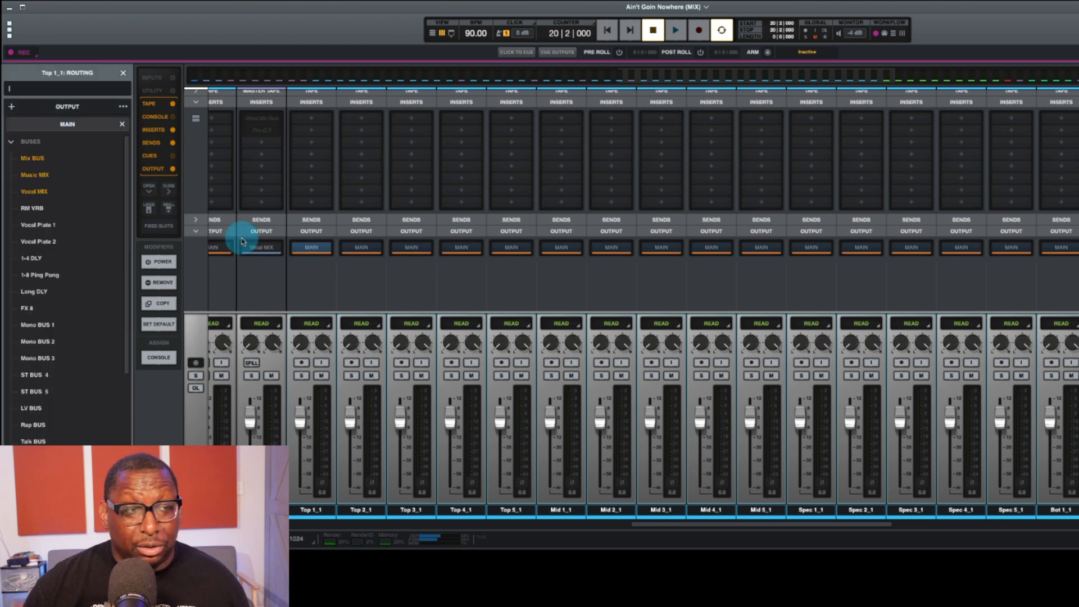
{"action": "scroll", "coordinate": [42, 286], "scroll_direction": "down", "scroll_amount": 3}
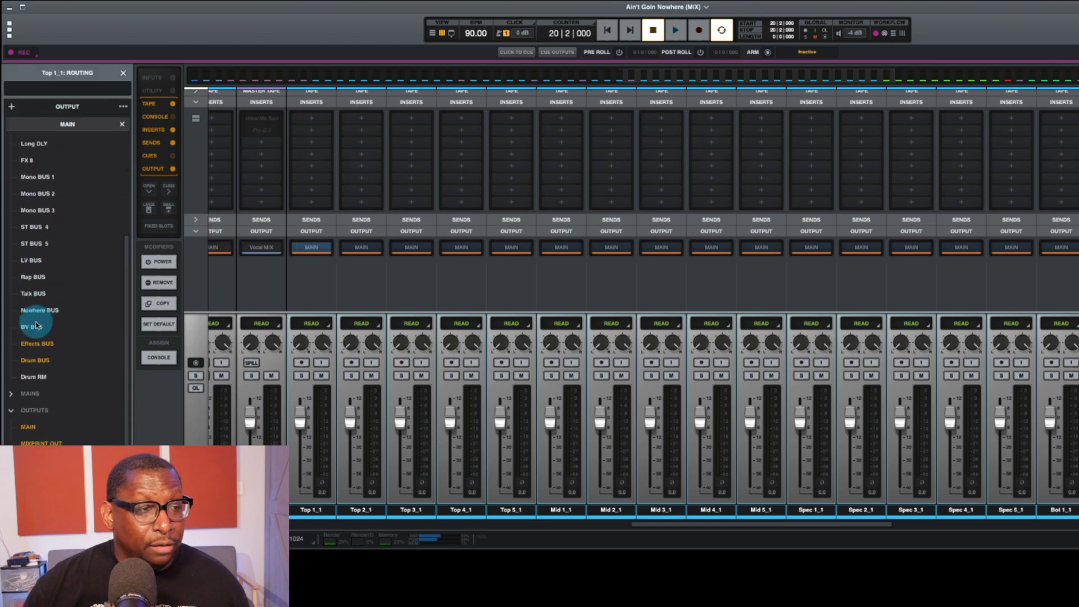
{"action": "left_click", "coordinate": [39, 327]}
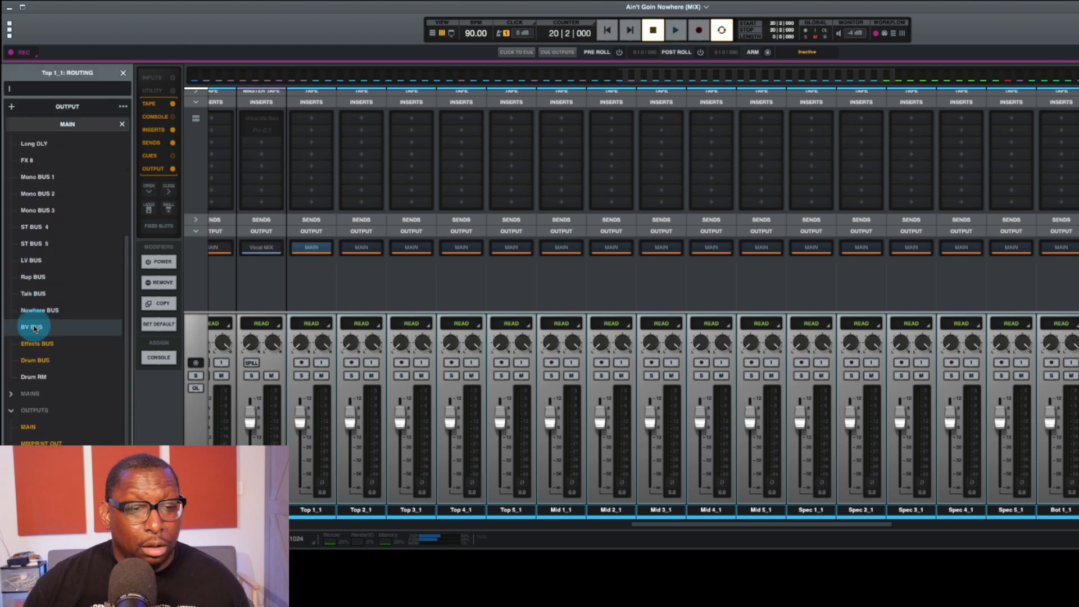
{"action": "left_click", "coordinate": [308, 521]}
{"action": "left_click", "coordinate": [40, 209]}
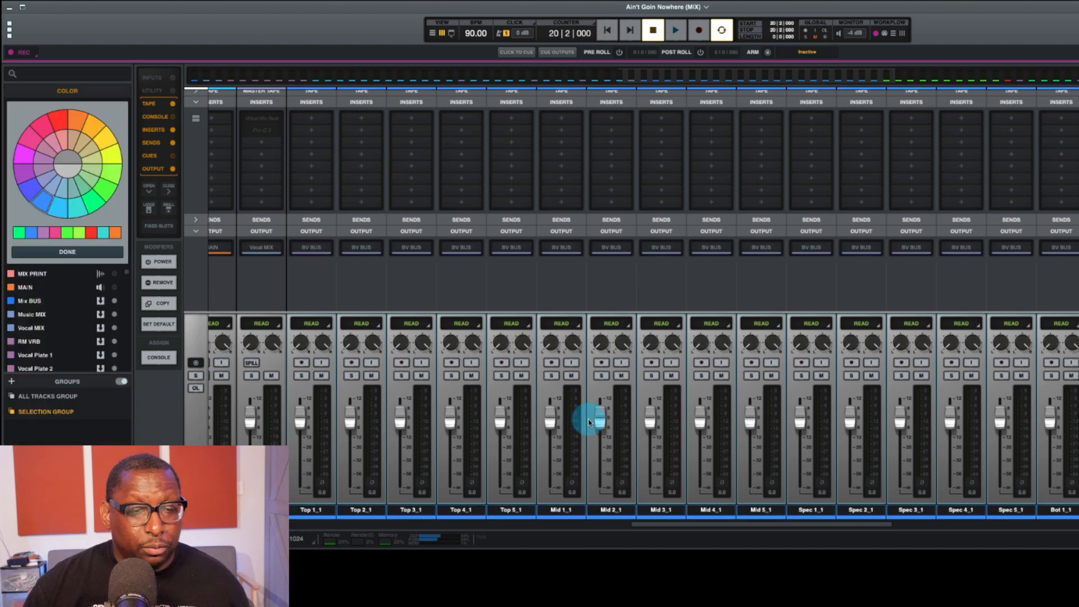
Step: Route Chorus 1 through Chorus 3 to Nowhere BUS and send the Nowhere BUS output to Vocal MIX
{"action": "scroll", "coordinate": [590, 419], "scroll_direction": "left", "scroll_amount": 6}
{"action": "left_click", "coordinate": [531, 510]}
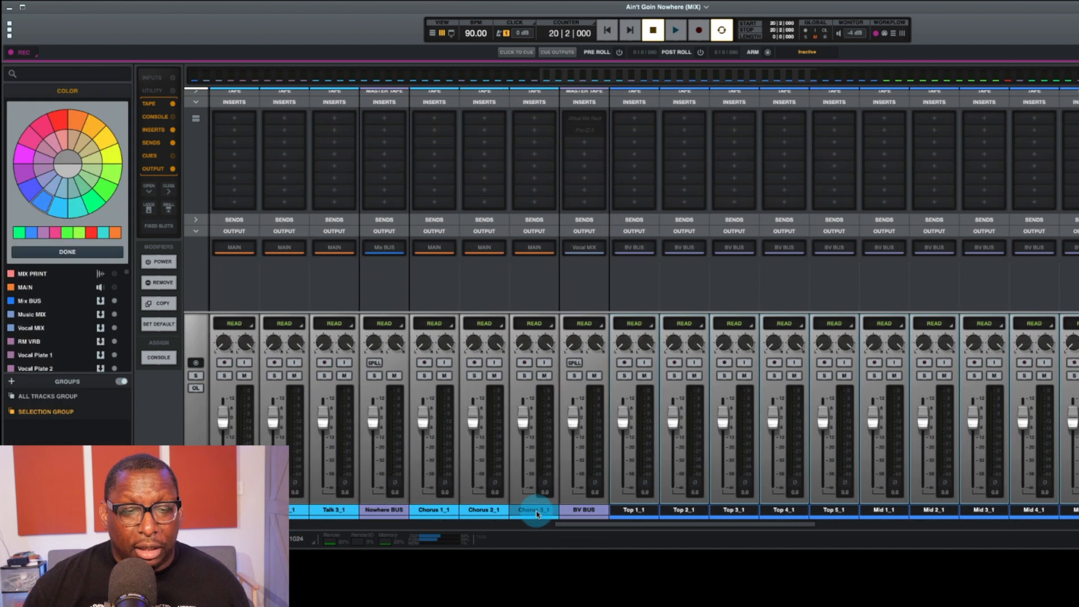
{"action": "left_click", "coordinate": [431, 510], "text": "shift"}
{"action": "left_click", "coordinate": [441, 260]}
{"action": "left_click", "coordinate": [435, 248]}
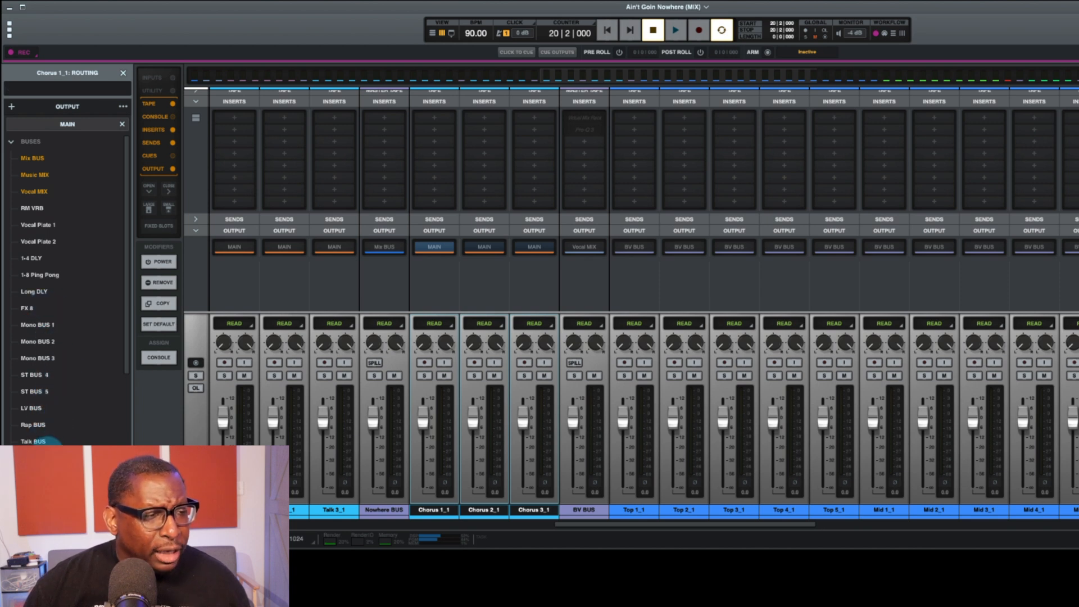
{"action": "left_click", "coordinate": [391, 247]}
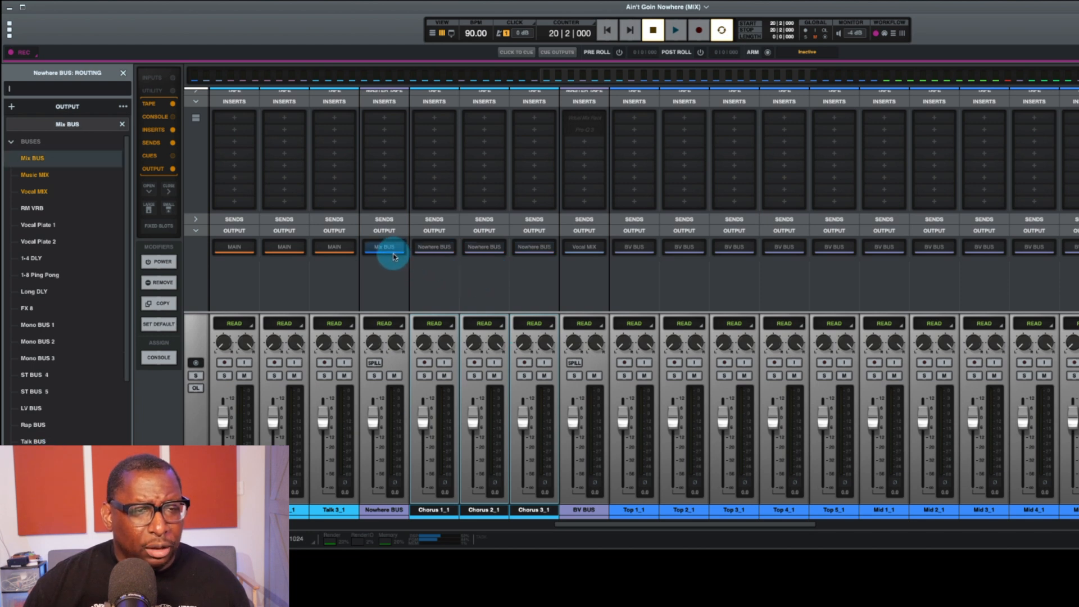
{"action": "left_click", "coordinate": [44, 193]}
Step: Route the outputs of the Talk 1, Talk 2 and Talk 3 tracks to Talk BUS
{"action": "scroll", "coordinate": [561, 339], "scroll_direction": "left", "scroll_amount": 10}
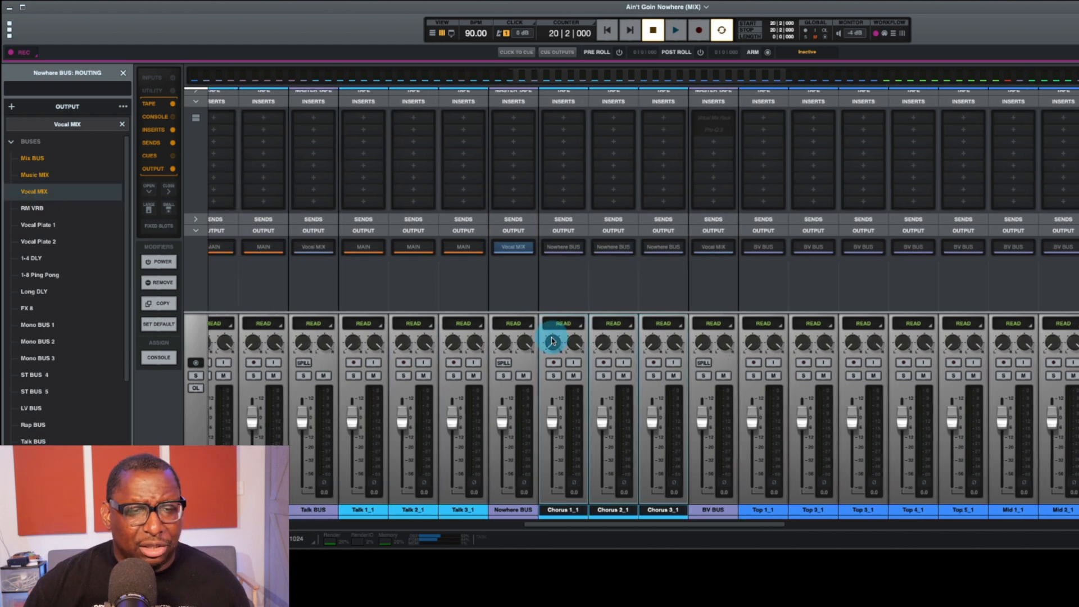
{"action": "left_click", "coordinate": [641, 510]}
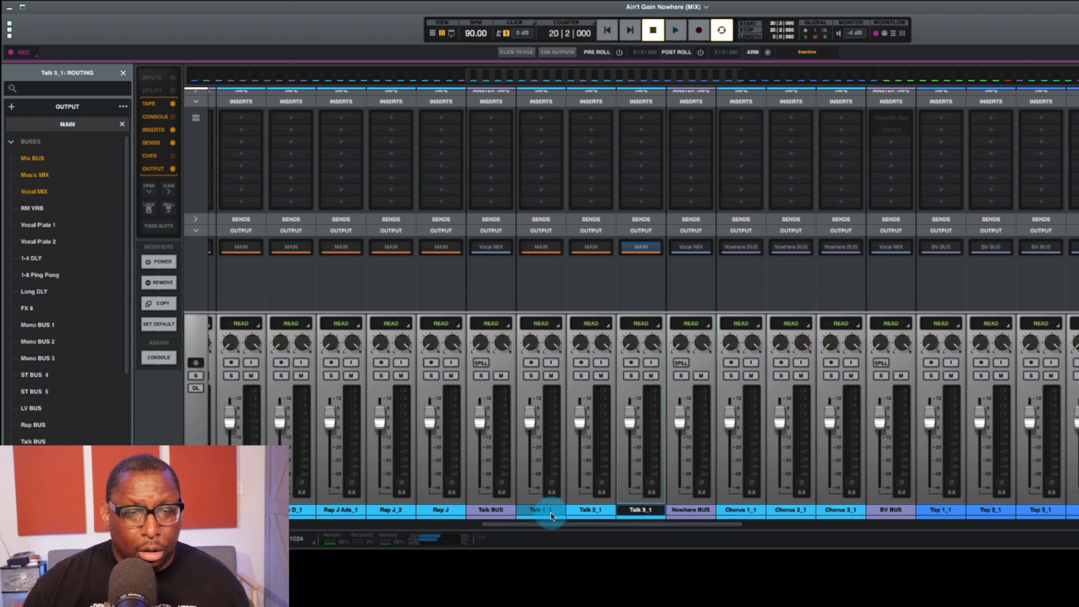
{"action": "left_click", "coordinate": [541, 509], "text": "shift"}
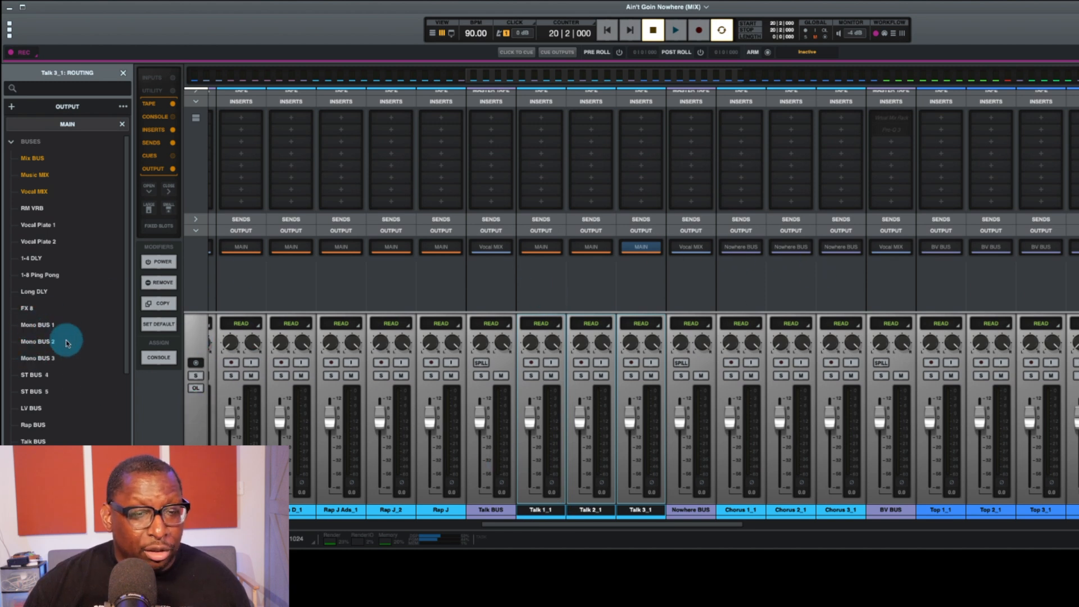
{"action": "scroll", "coordinate": [62, 342], "scroll_direction": "down", "scroll_amount": 3}
{"action": "left_click", "coordinate": [36, 392]}
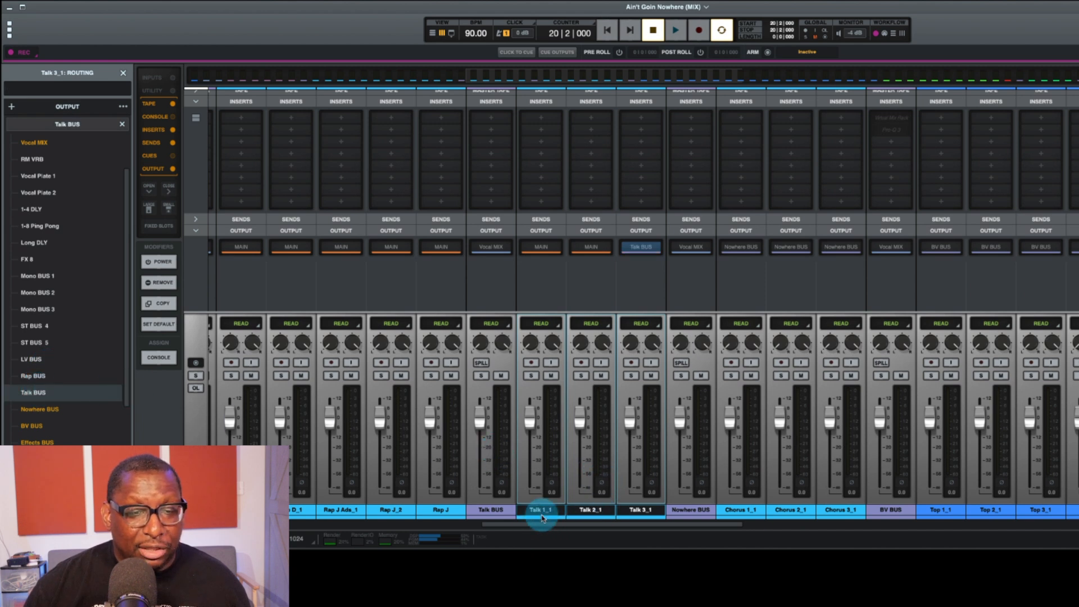
{"action": "left_click", "coordinate": [540, 509]}
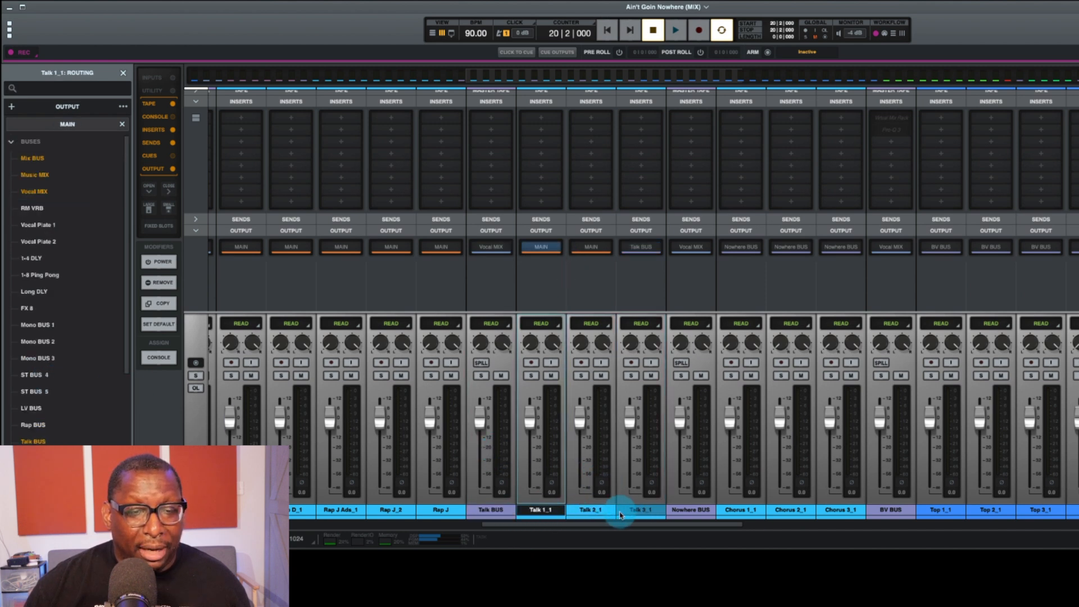
{"action": "left_click", "coordinate": [541, 248]}
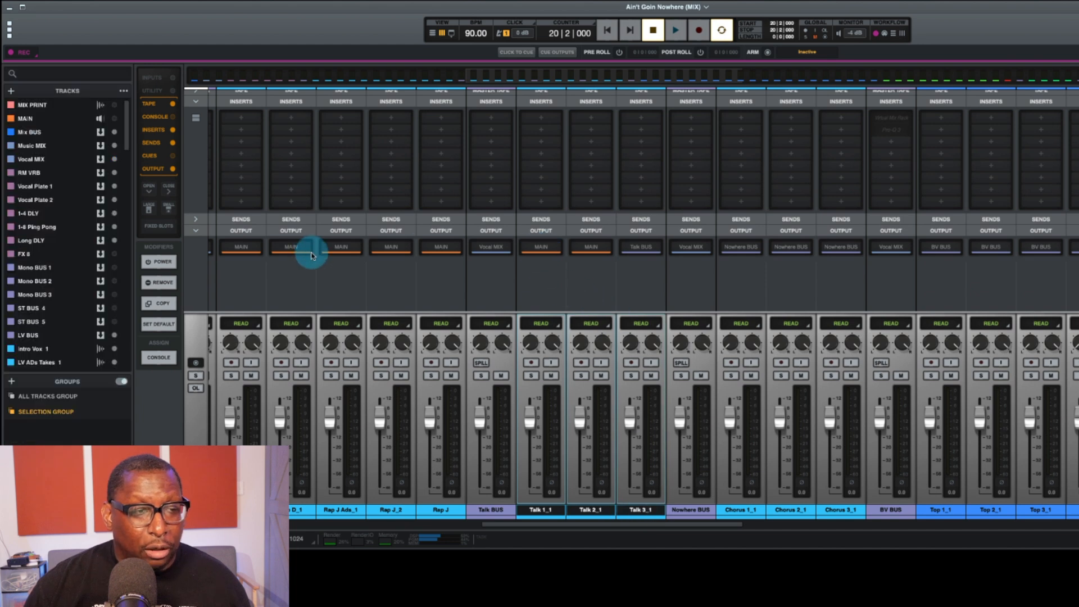
{"action": "left_click", "coordinate": [541, 248]}
{"action": "left_click", "coordinate": [28, 441]}
Step: Select the tracks from Rap C through Rap J and open their output routing
{"action": "left_click", "coordinate": [449, 509]}
{"action": "scroll", "coordinate": [452, 512], "scroll_direction": "left", "scroll_amount": 2}
{"action": "scroll", "coordinate": [452, 512], "scroll_direction": "left", "scroll_amount": 3}
{"action": "left_click", "coordinate": [417, 512], "text": "shift"}
{"action": "left_click", "coordinate": [405, 246]}
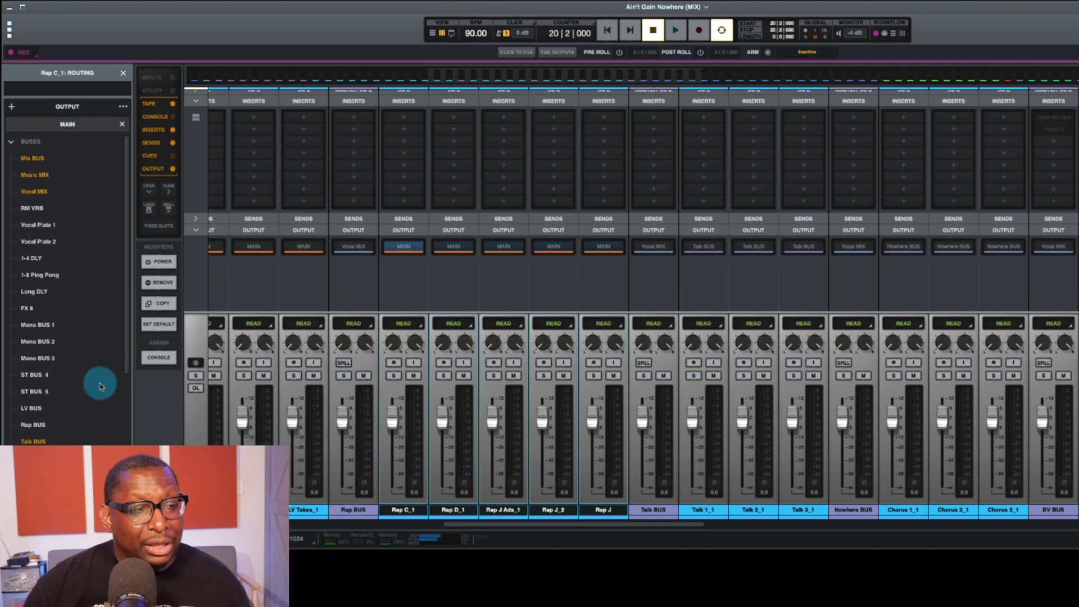
{"action": "mouse_move", "coordinate": [356, 404]}
{"action": "left_mouse_down"}
{"action": "mouse_move", "coordinate": [356, 425]}
{"action": "mouse_move", "coordinate": [362, 414]}
{"action": "left_mouse_up"}
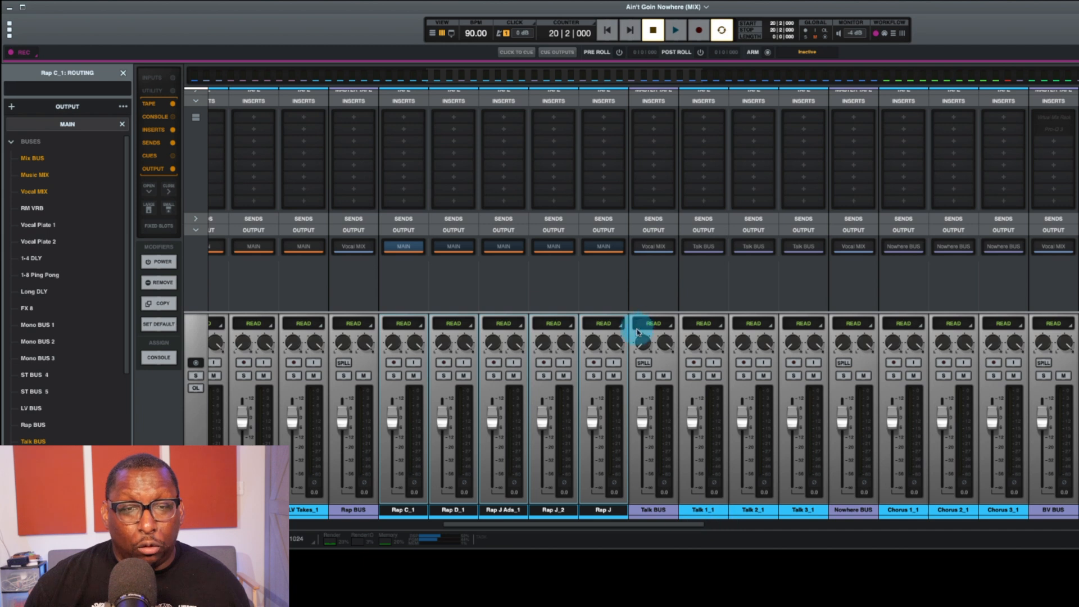
Step: Select the lead vocal tracks from Intro Vox through LV Takes and route their outputs to LV BUS
{"action": "scroll", "coordinate": [530, 512], "scroll_direction": "left", "scroll_amount": 5}
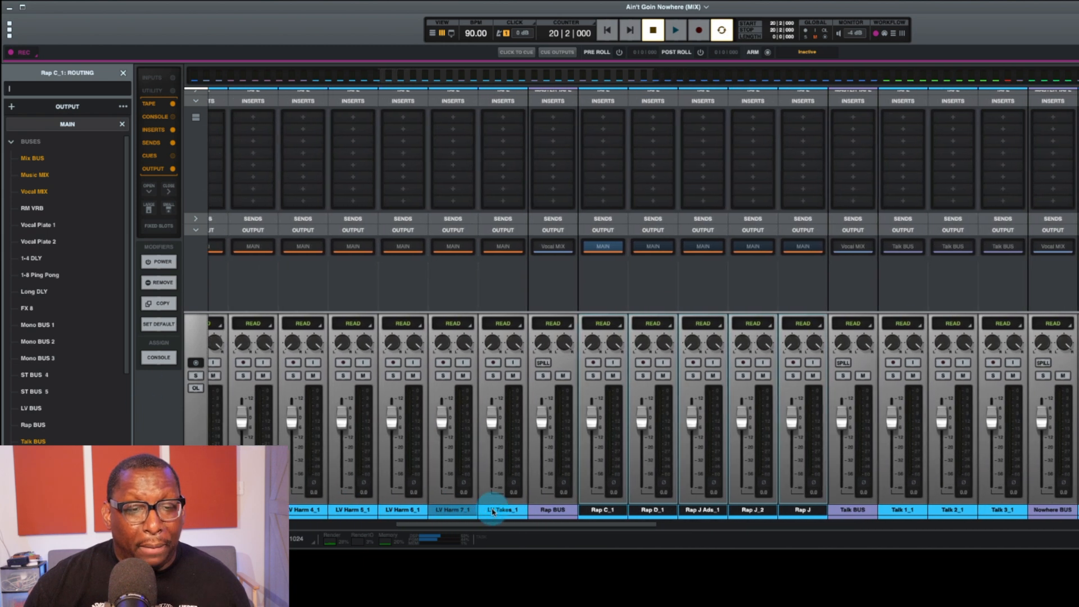
{"action": "left_click", "coordinate": [533, 510]}
{"action": "scroll", "coordinate": [534, 512], "scroll_direction": "left", "scroll_amount": 6}
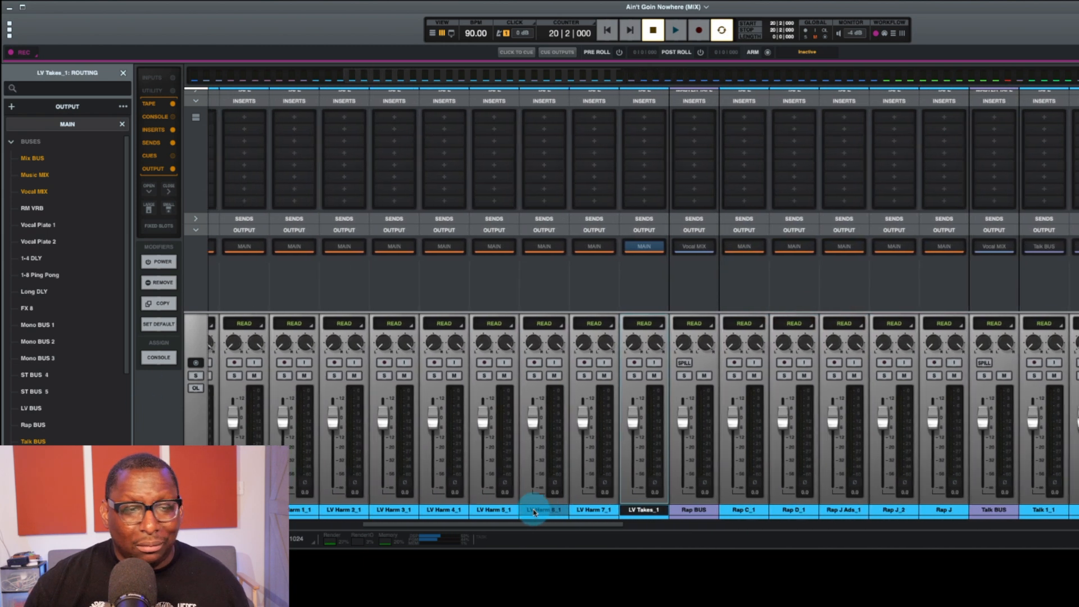
{"action": "scroll", "coordinate": [533, 511], "scroll_direction": "left", "scroll_amount": 2}
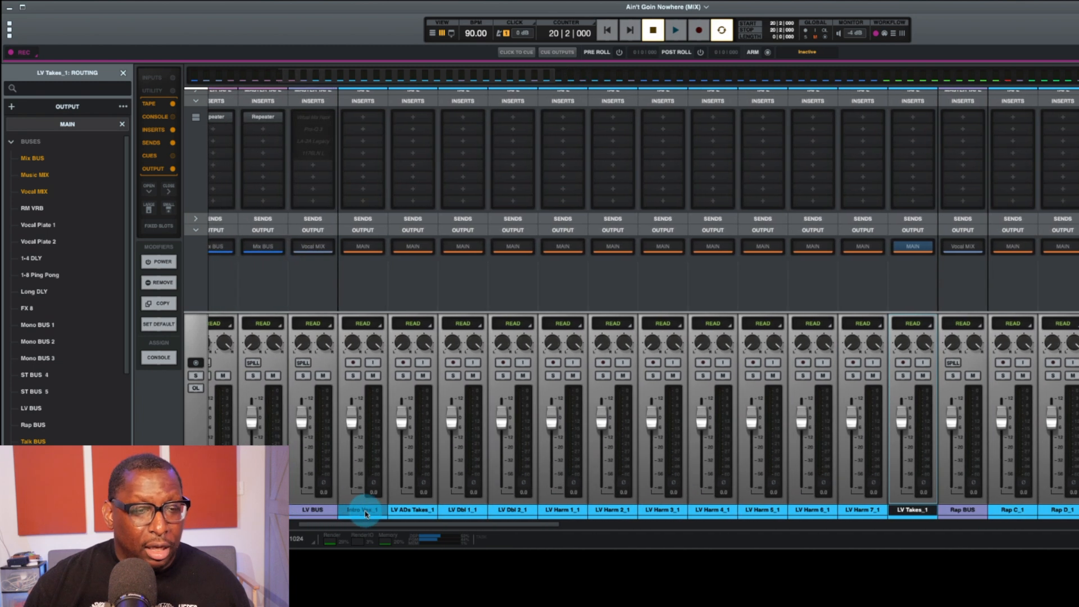
{"action": "left_click", "coordinate": [358, 252]}
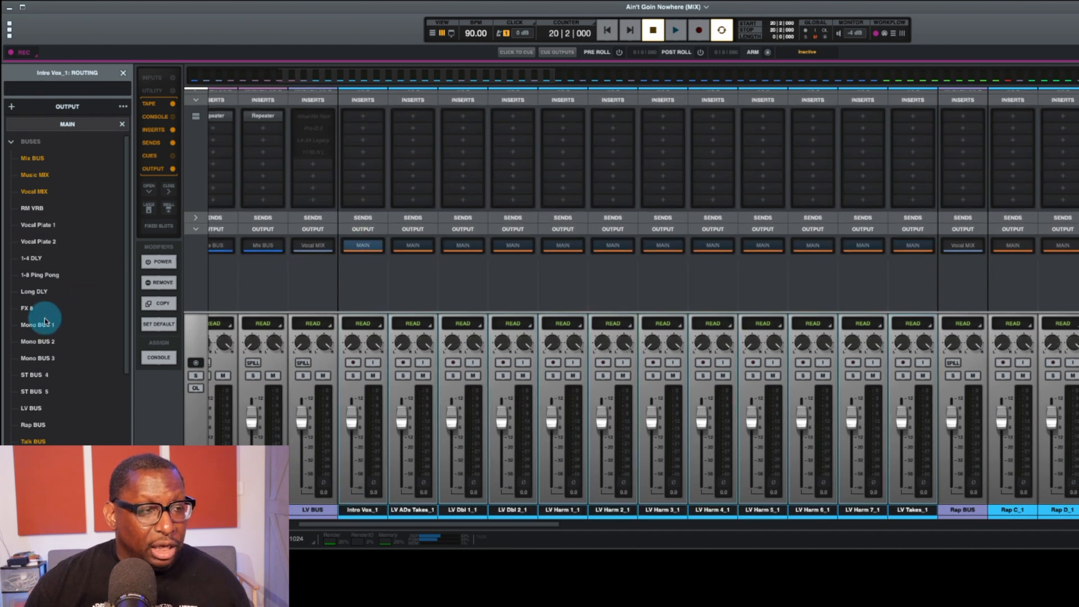
{"action": "left_click", "coordinate": [38, 415]}
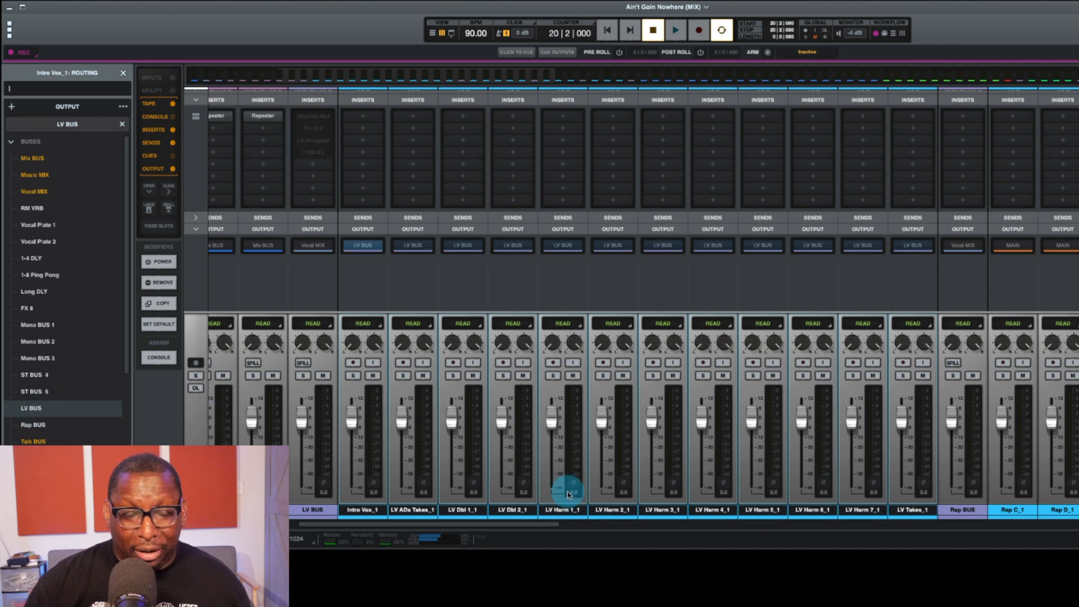
{"action": "scroll", "coordinate": [673, 509], "scroll_direction": "up", "scroll_amount": 1}
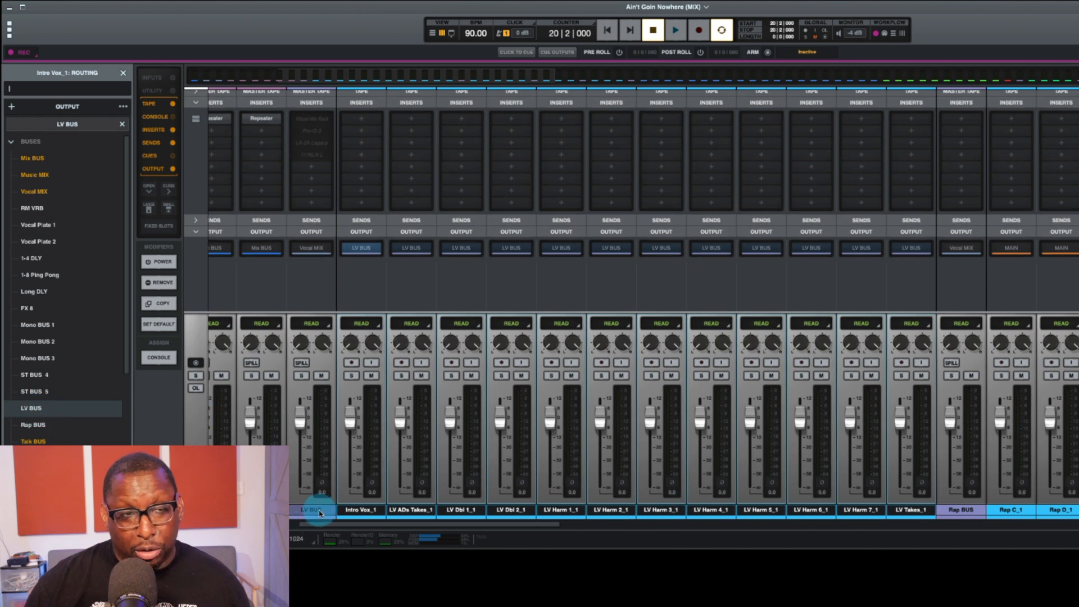
Step: Examine the routing of the lead vocal tracks through LV BUS and on to Vocal MIX in the mixer
{"action": "scroll", "coordinate": [315, 511], "scroll_direction": "left", "scroll_amount": 3}
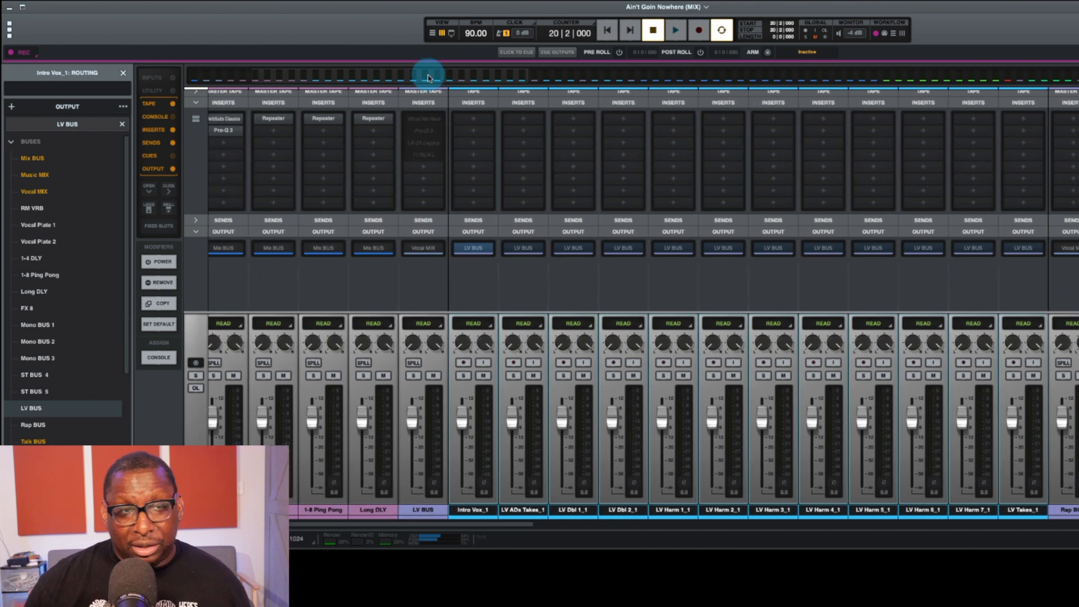
{"action": "mouse_move", "coordinate": [435, 123]}
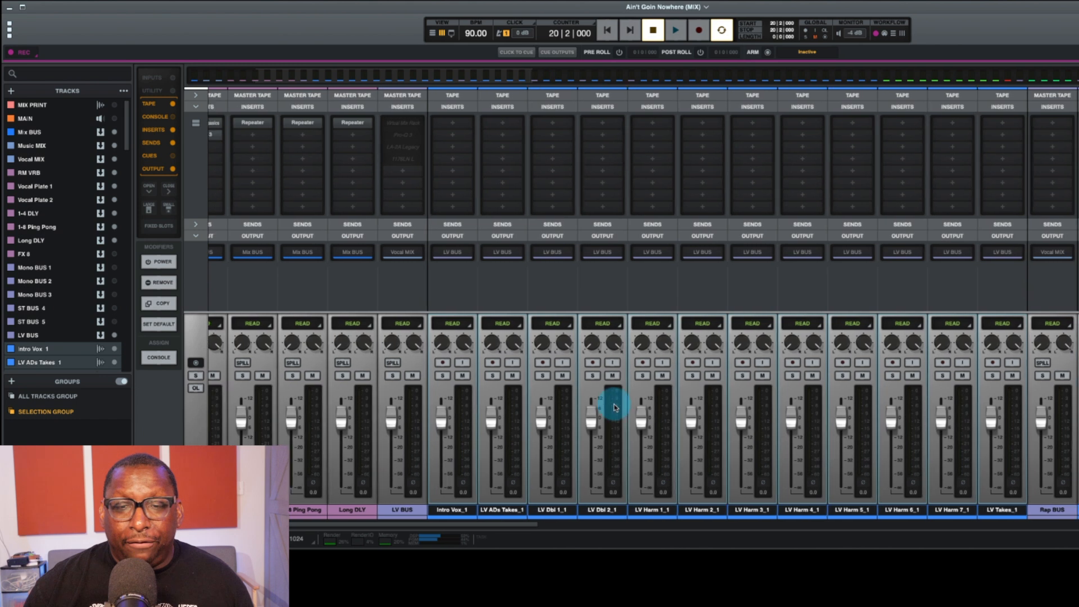
{"action": "scroll", "coordinate": [613, 404], "scroll_direction": "right", "scroll_amount": 1}
{"action": "scroll", "coordinate": [727, 456], "scroll_direction": "left", "scroll_amount": 2}
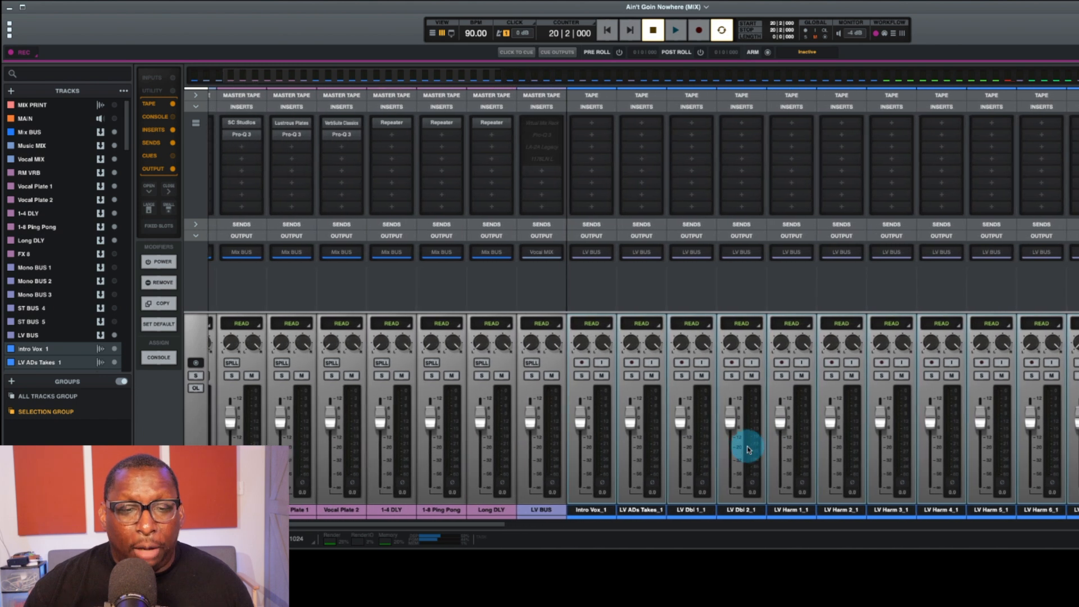
{"action": "scroll", "coordinate": [691, 467], "scroll_direction": "right", "scroll_amount": 5}
{"action": "scroll", "coordinate": [700, 472], "scroll_direction": "left", "scroll_amount": 6}
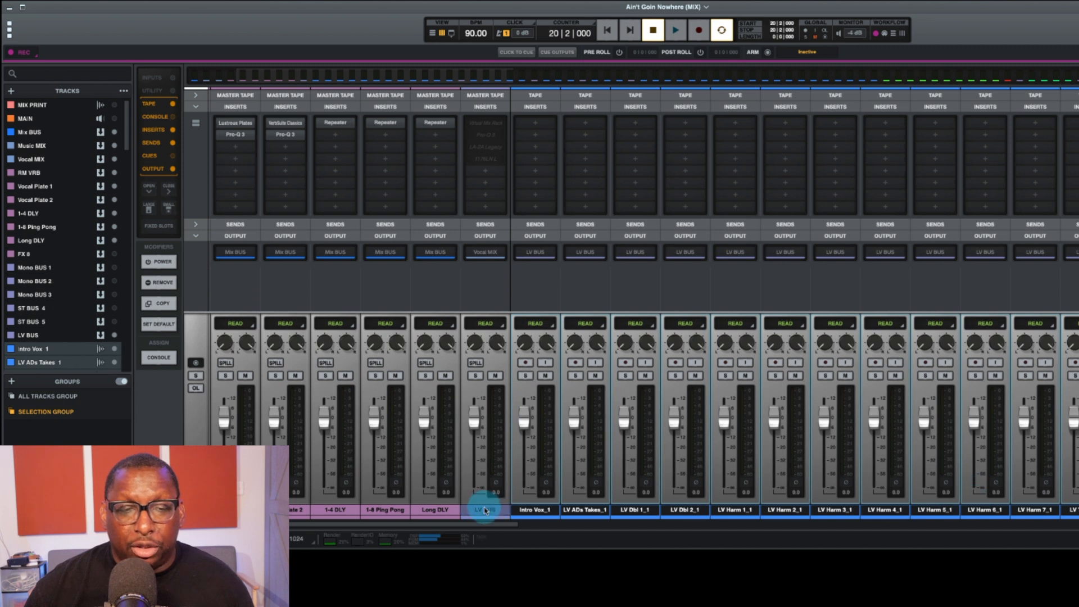
{"action": "scroll", "coordinate": [483, 507], "scroll_direction": "left", "scroll_amount": 4}
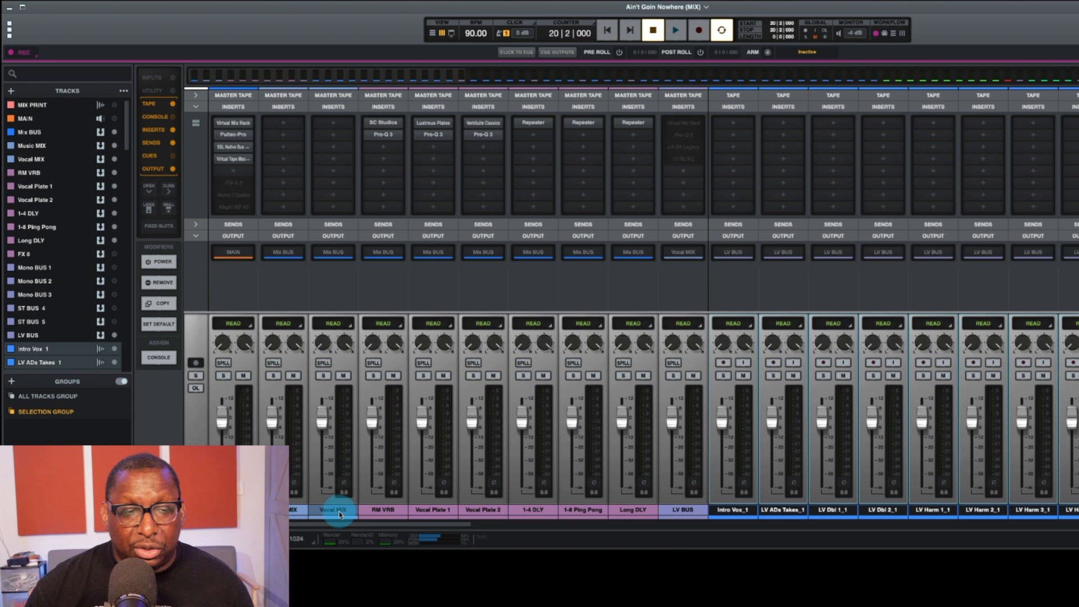
{"action": "scroll", "coordinate": [1075, 488], "scroll_direction": "right", "scroll_amount": 2}
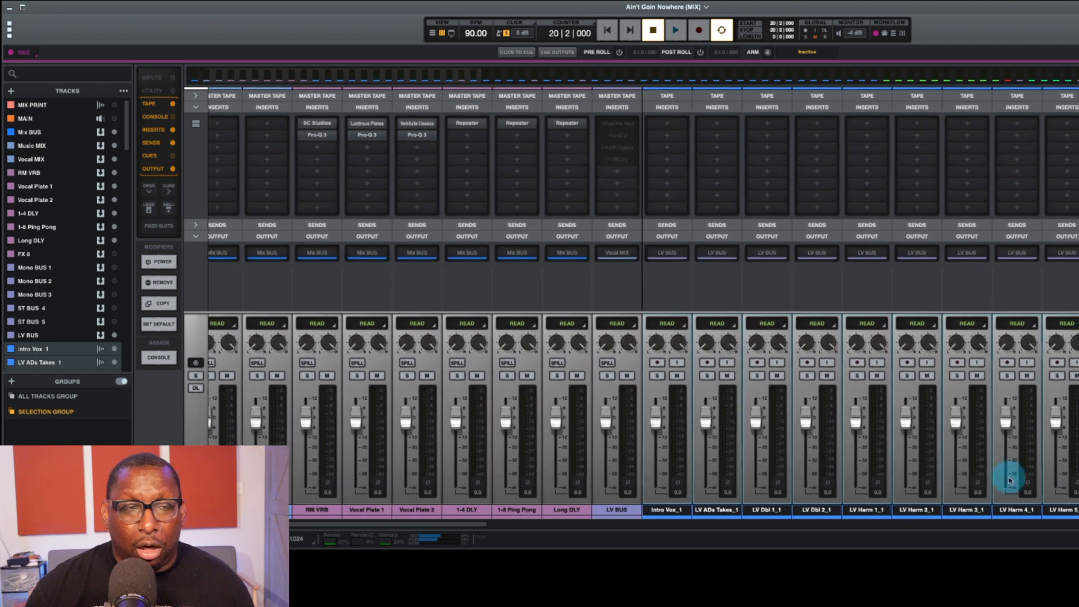
{"action": "scroll", "coordinate": [736, 458], "scroll_direction": "left", "scroll_amount": 2}
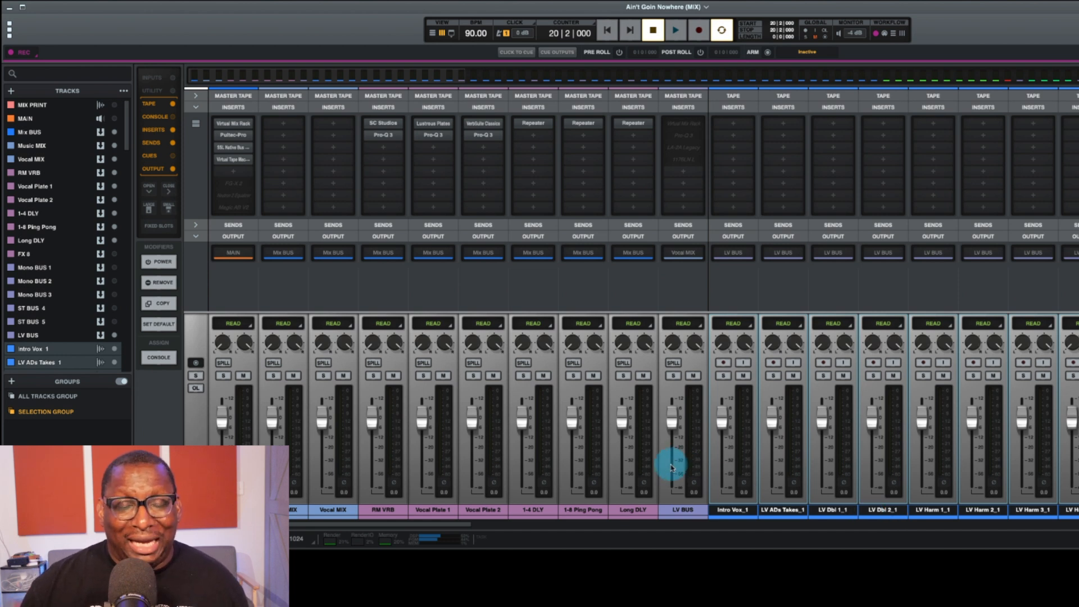
{"action": "scroll", "coordinate": [672, 467], "scroll_direction": "right", "scroll_amount": 5}
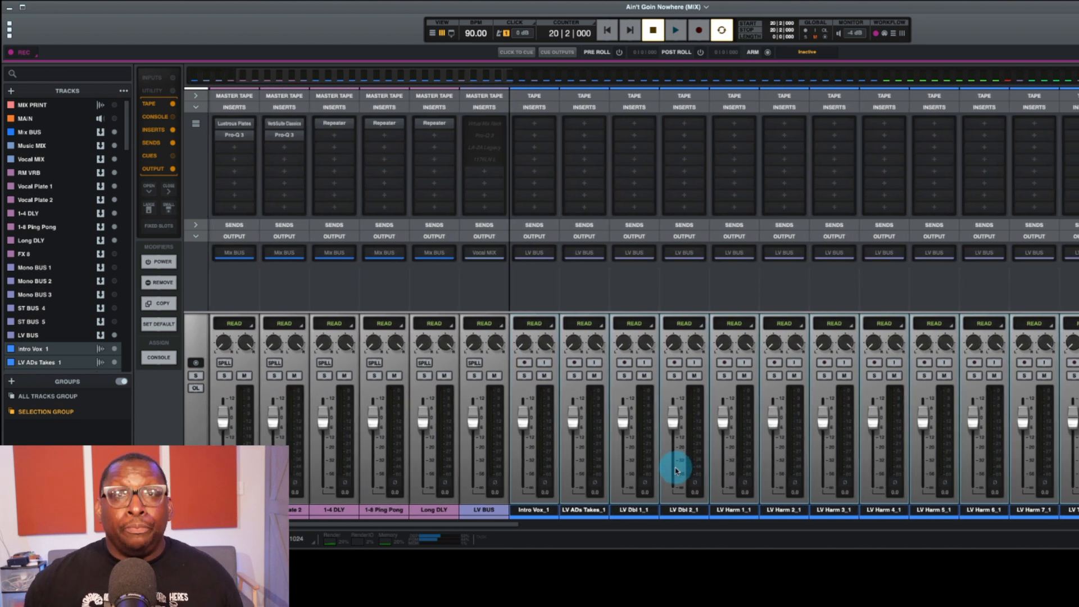
{"action": "scroll", "coordinate": [559, 497], "scroll_direction": "right", "scroll_amount": 3}
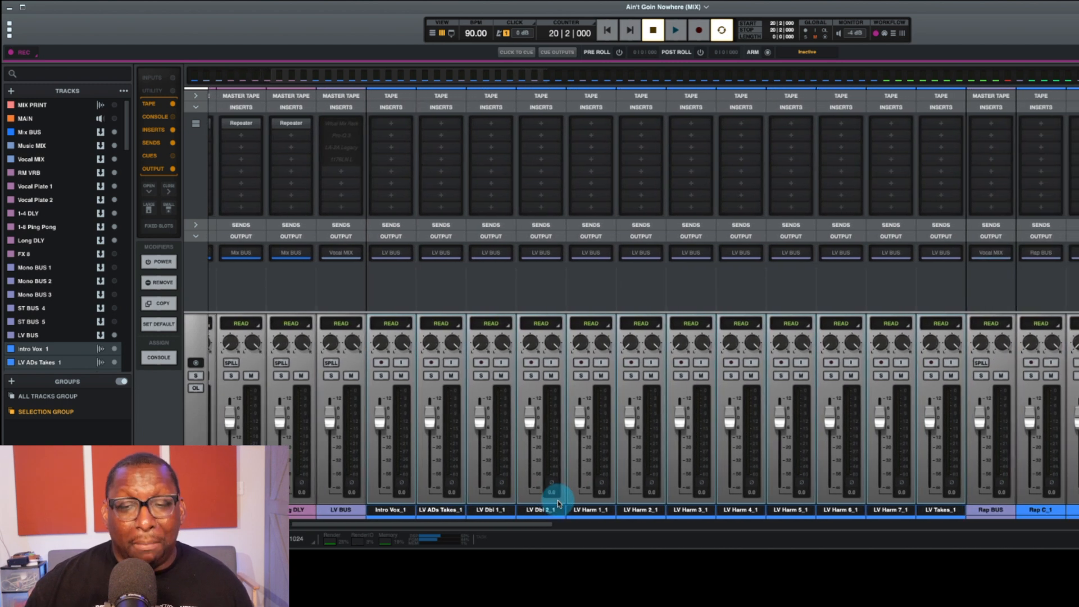
Step: Move the Intro Vox track ahead of LV BUS, outside the lead vocal group
{"action": "left_click", "coordinate": [444, 510]}
{"action": "left_click_drag", "start_coordinate": [399, 513], "coordinate": [340, 510]}
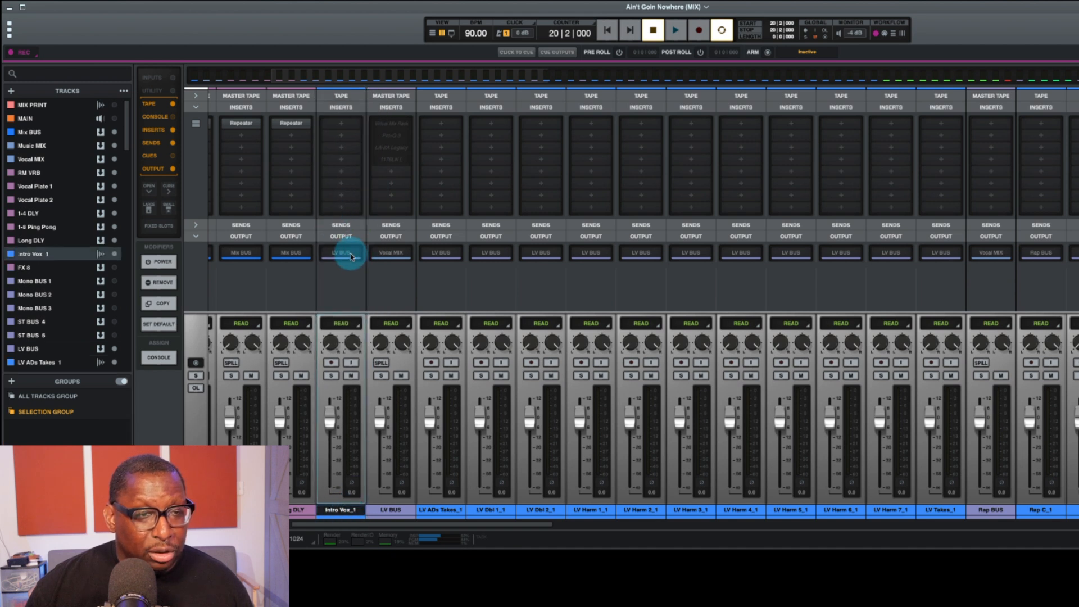
Step: Route the Intro Vox output to Vocal MIX and color the track turquoise
{"action": "left_click", "coordinate": [350, 255]}
{"action": "left_click", "coordinate": [42, 191]}
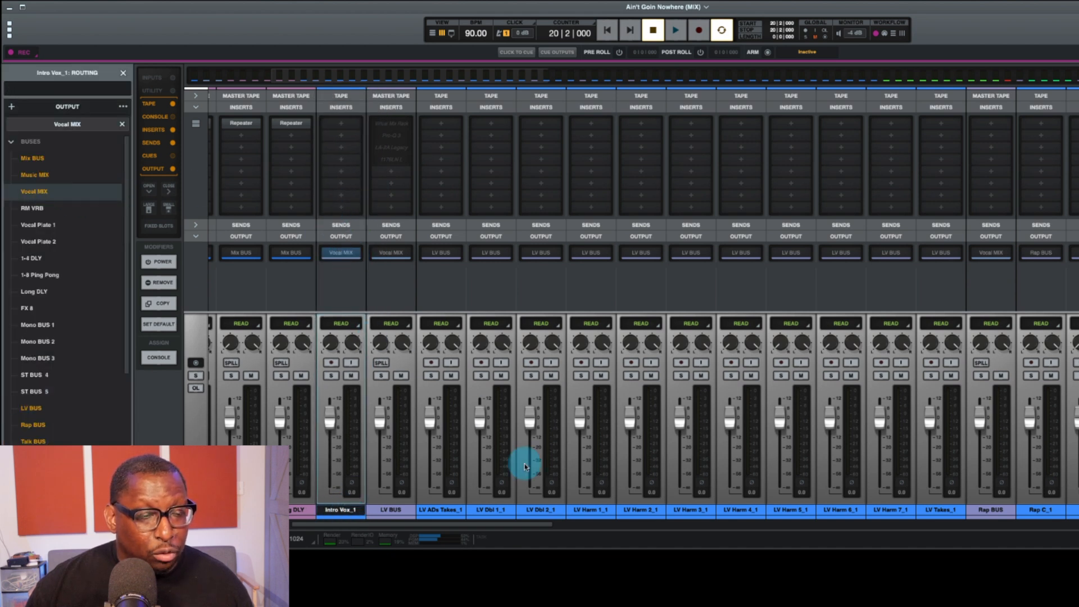
{"action": "left_click", "coordinate": [357, 517]}
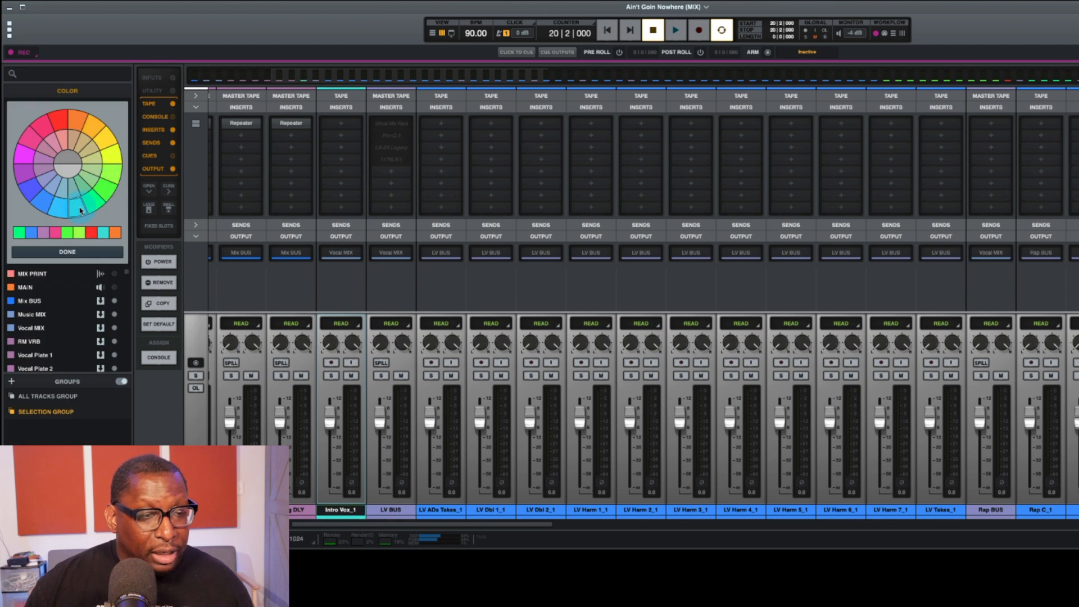
Step: Convert all lead, rap, talk, chorus and background vocal tracks from LV ADs Takes through Bot 5 to mono, leaving the buses out
{"action": "left_click", "coordinate": [454, 511]}
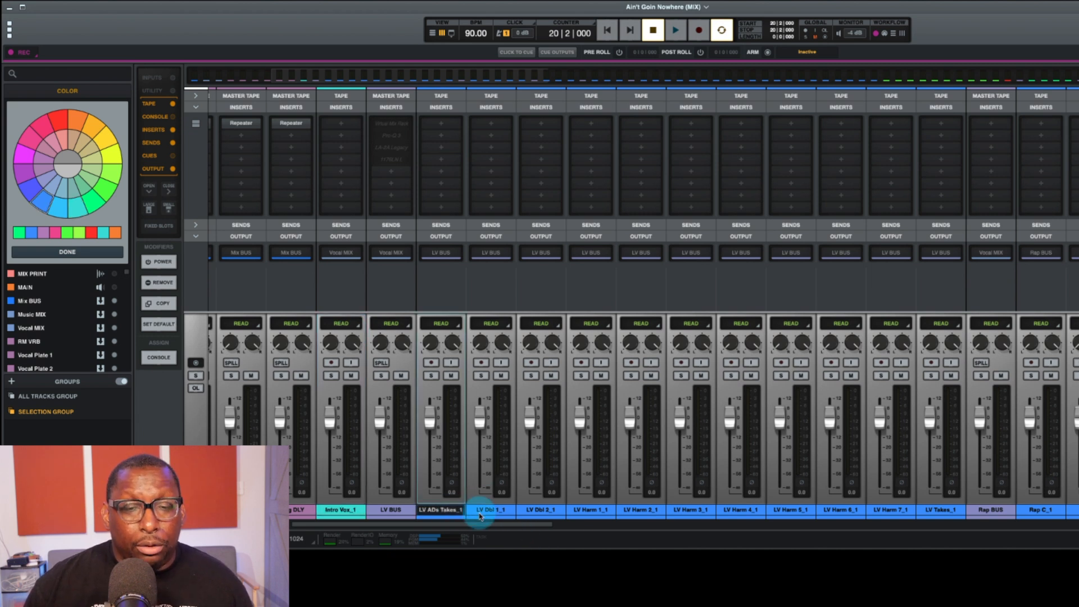
{"action": "left_click", "coordinate": [938, 512], "text": "shift"}
{"action": "scroll", "coordinate": [938, 511], "scroll_direction": "right", "scroll_amount": 8}
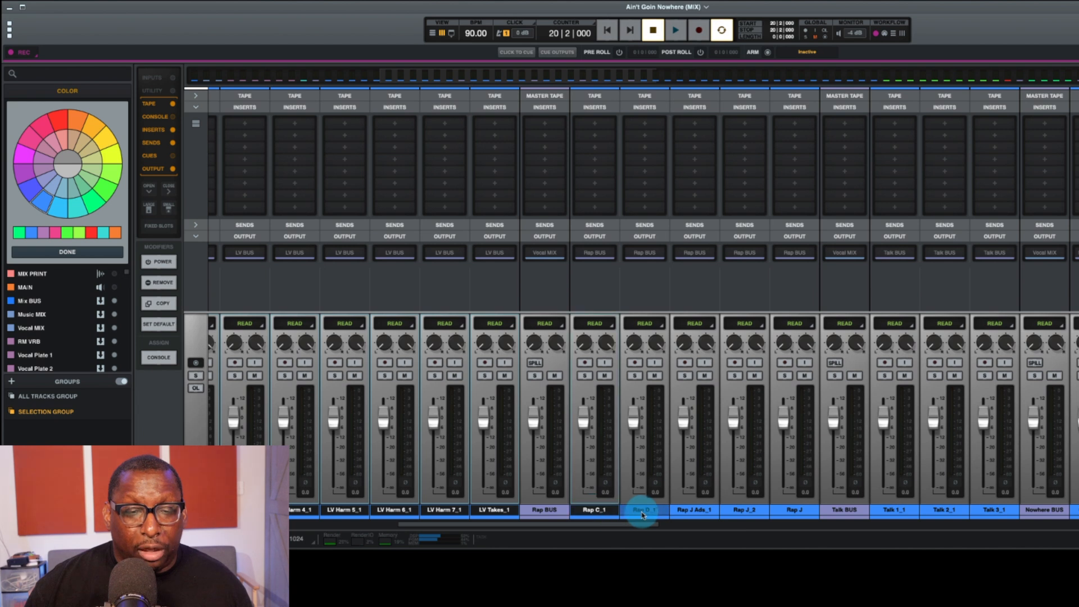
{"action": "scroll", "coordinate": [807, 512], "scroll_direction": "right", "scroll_amount": 5}
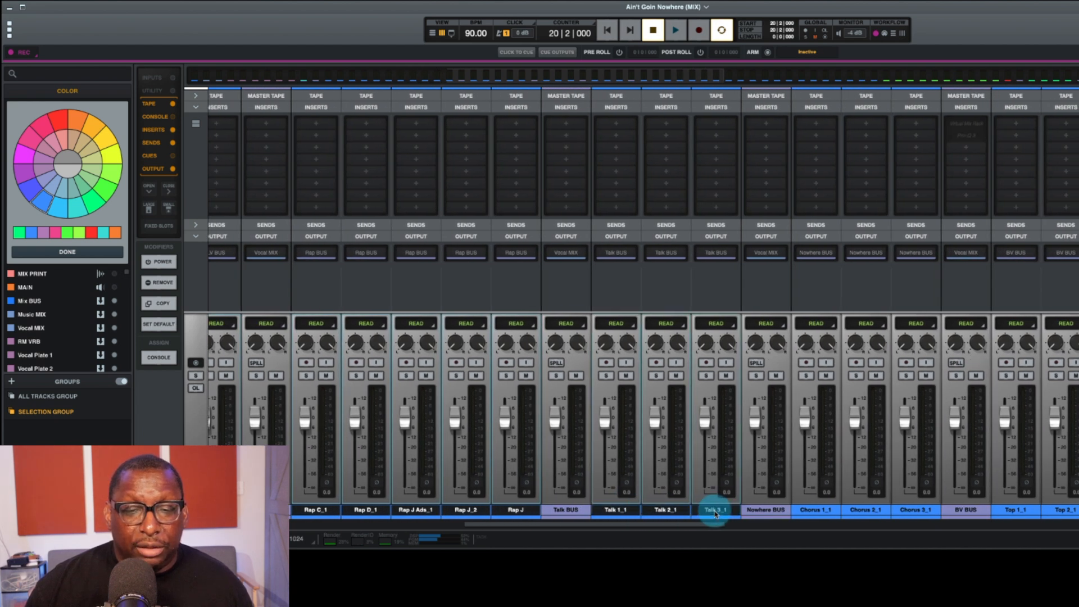
{"action": "scroll", "coordinate": [719, 509], "scroll_direction": "right", "scroll_amount": 6}
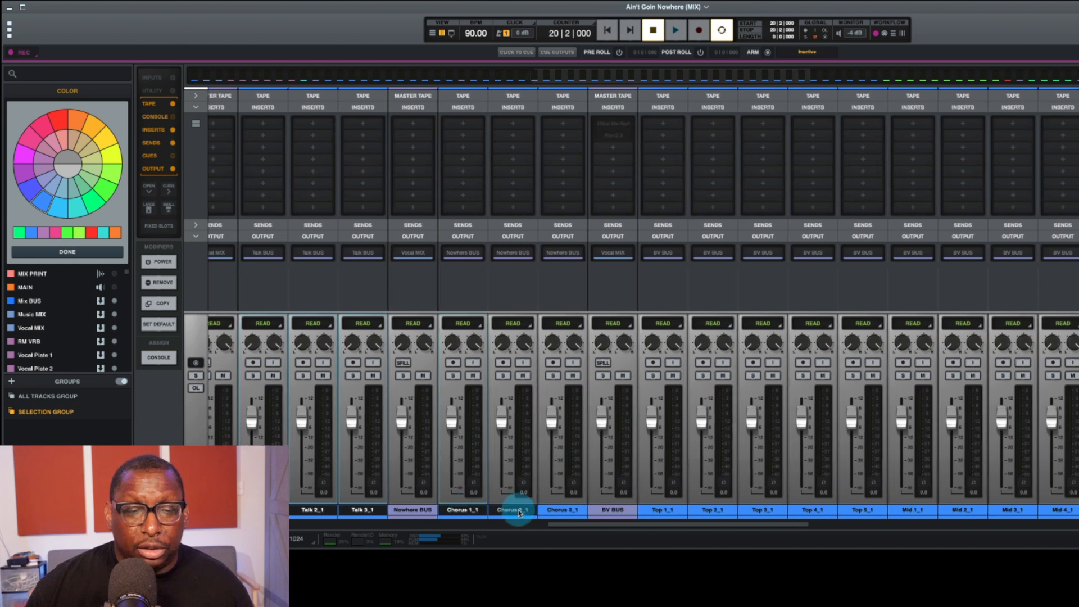
{"action": "left_click", "coordinate": [718, 514], "text": "super"}
{"action": "left_click", "coordinate": [763, 512], "text": "super"}
{"action": "left_click", "coordinate": [813, 510], "text": "super"}
{"action": "left_click", "coordinate": [862, 510], "text": "super"}
{"action": "left_click", "coordinate": [912, 510], "text": "super"}
{"action": "left_click_drag", "start_coordinate": [787, 523], "coordinate": [953, 524]}
{"action": "left_click", "coordinate": [317, 510], "text": "super"}
{"action": "left_click", "coordinate": [368, 510], "text": "super"}
{"action": "left_click", "coordinate": [418, 509], "text": "super"}
{"action": "left_click", "coordinate": [470, 510], "text": "super"}
{"action": "left_click", "coordinate": [518, 510], "text": "super"}
{"action": "left_click", "coordinate": [565, 510], "text": "super"}
{"action": "left_click", "coordinate": [638, 513], "text": "super"}
{"action": "left_click", "coordinate": [667, 510], "text": "super"}
{"action": "left_click", "coordinate": [713, 510], "text": "super"}
{"action": "left_click", "coordinate": [774, 511], "text": "super"}
{"action": "left_click", "coordinate": [818, 510], "text": "super"}
{"action": "left_click", "coordinate": [865, 510], "text": "super"}
{"action": "left_click", "coordinate": [916, 512], "text": "super"}
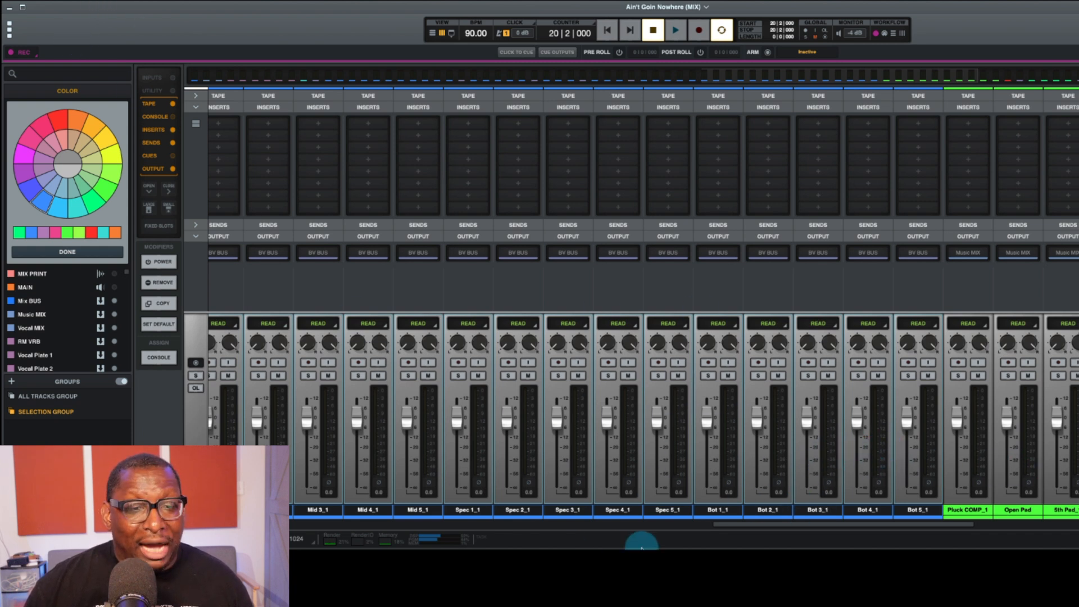
{"action": "left_click", "coordinate": [113, 1]}
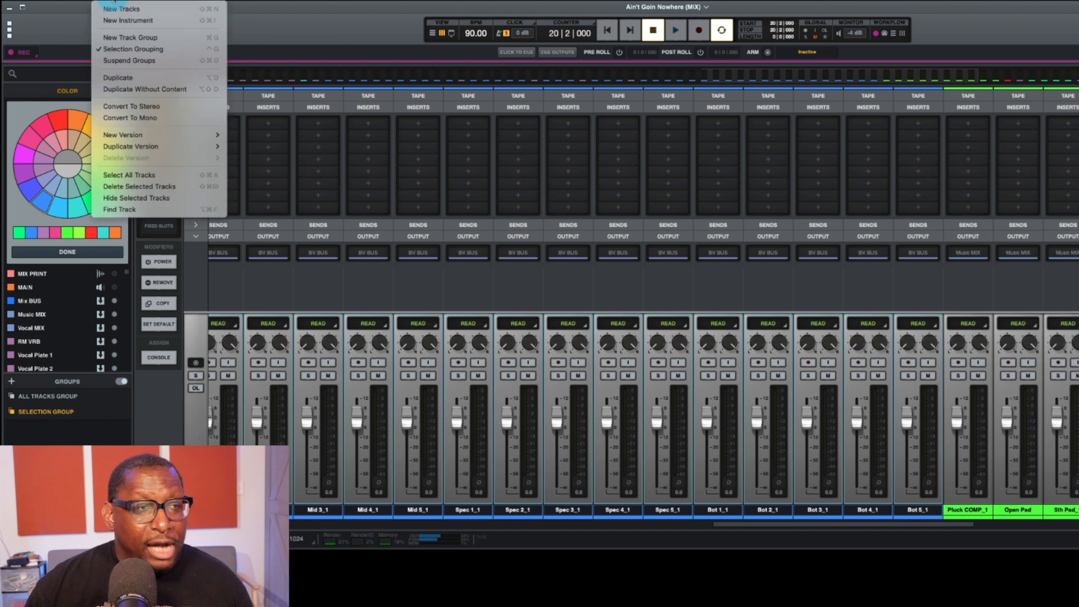
{"action": "left_click", "coordinate": [139, 120]}
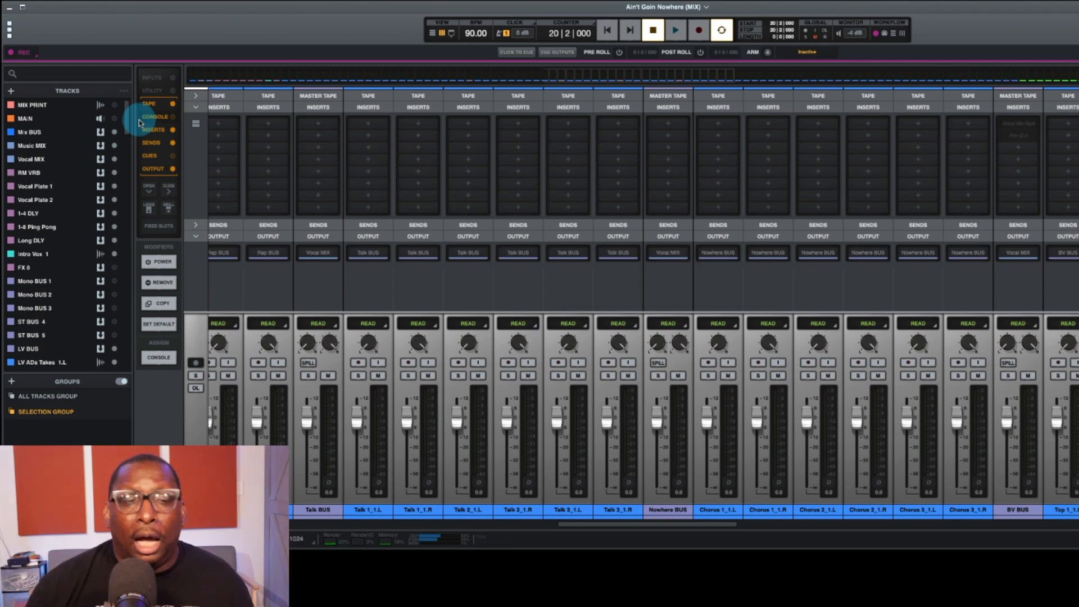
Step: Delete the left-channel (.L) half of each split vocal track from LV ADs Takes onward, keeping the .R halves
{"action": "scroll", "coordinate": [488, 472], "scroll_direction": "left", "scroll_amount": 10}
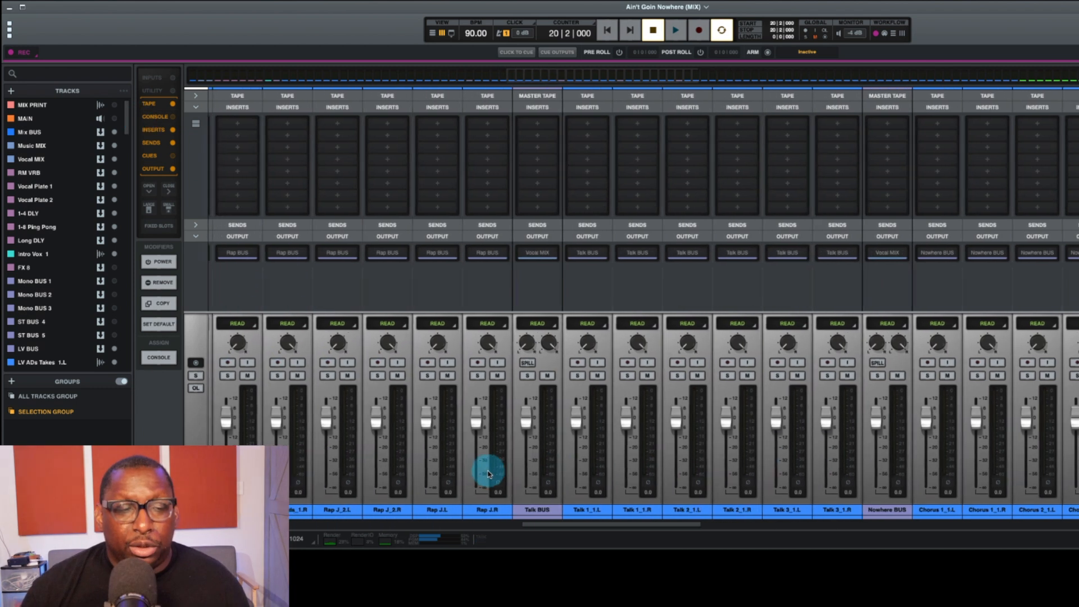
{"action": "scroll", "coordinate": [487, 472], "scroll_direction": "left", "scroll_amount": 10}
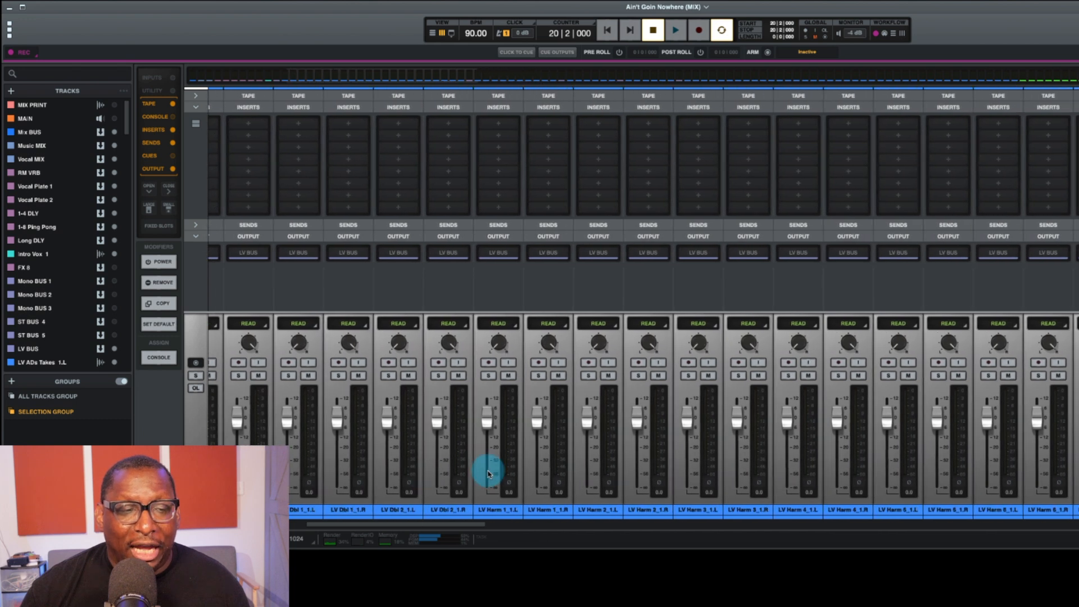
{"action": "scroll", "coordinate": [534, 471], "scroll_direction": "right", "scroll_amount": 10}
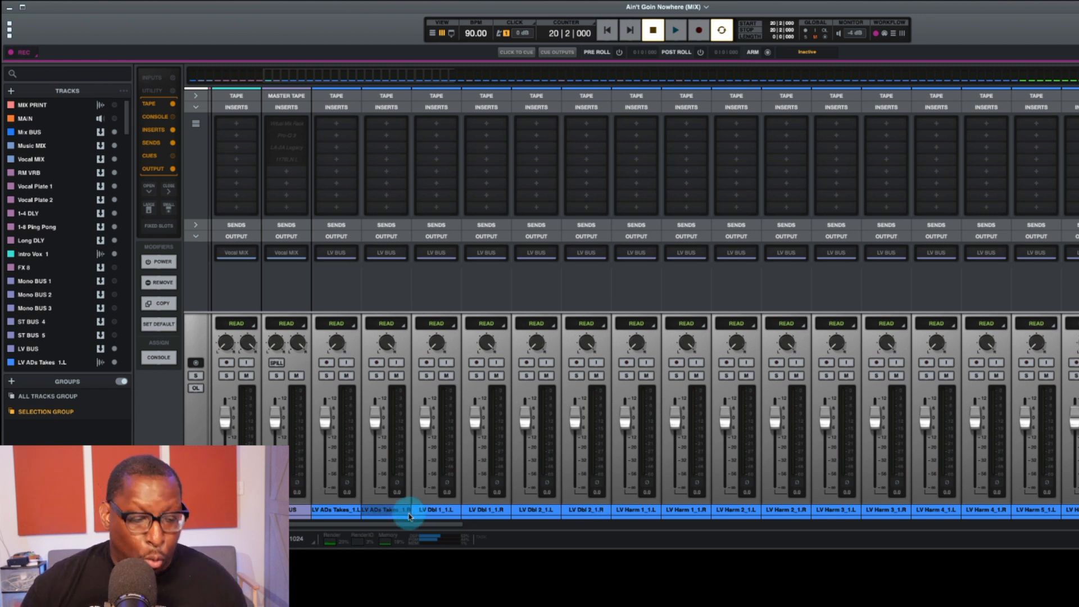
{"action": "left_click", "coordinate": [342, 512]}
{"action": "left_click", "coordinate": [449, 514], "text": "super"}
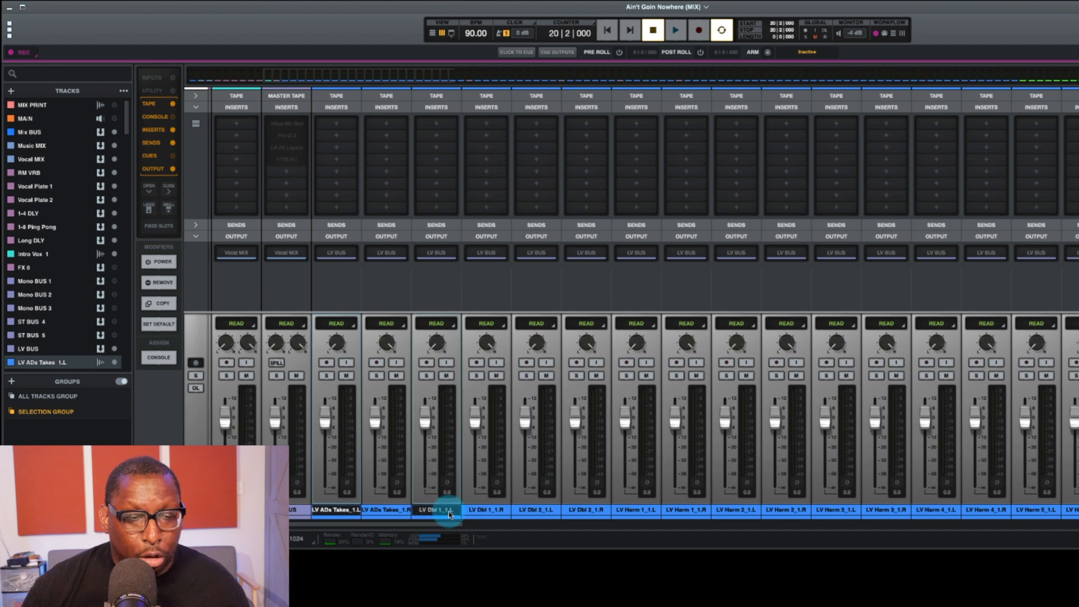
{"action": "left_click", "coordinate": [536, 512], "text": "super"}
{"action": "left_click", "coordinate": [636, 512], "text": "super"}
{"action": "left_click", "coordinate": [730, 513], "text": "super"}
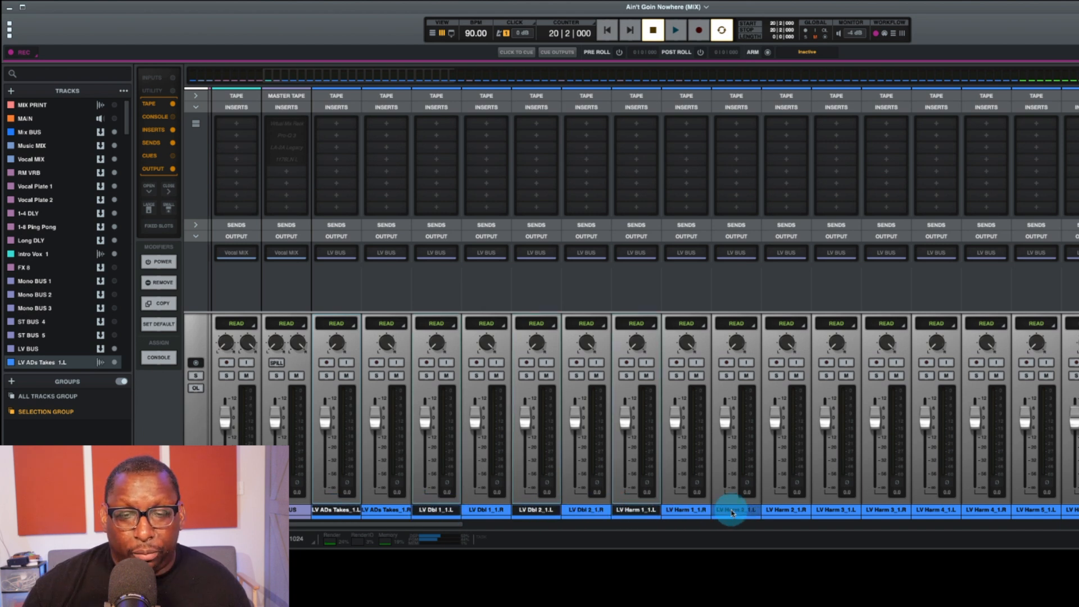
{"action": "left_click", "coordinate": [843, 512], "text": "super"}
{"action": "left_click", "coordinate": [943, 513], "text": "super"}
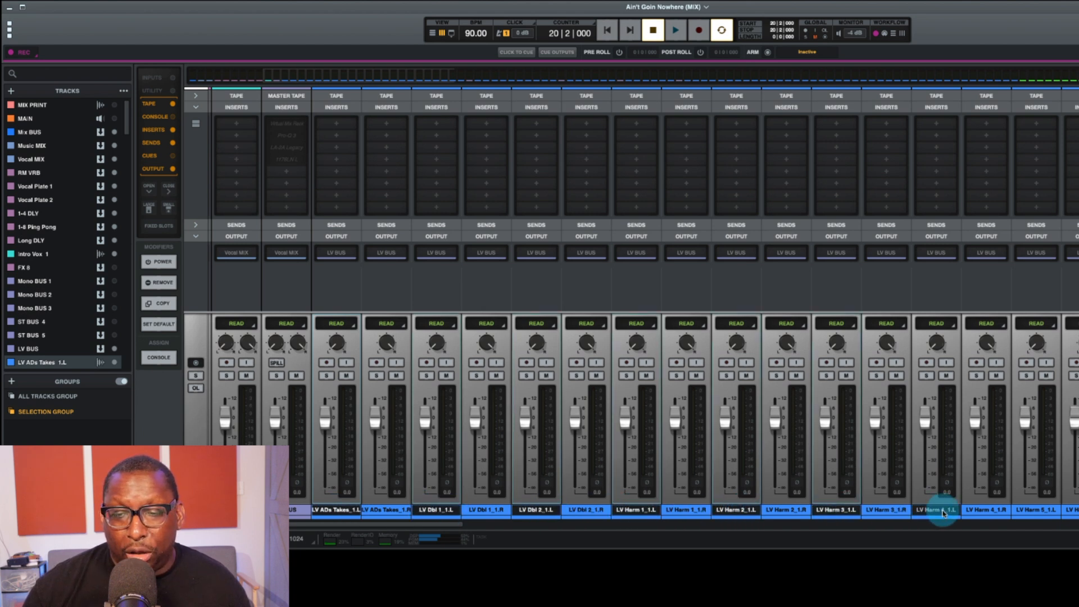
{"action": "left_click", "coordinate": [1048, 511], "text": "super"}
{"action": "scroll", "coordinate": [1047, 510], "scroll_direction": "right", "scroll_amount": 4}
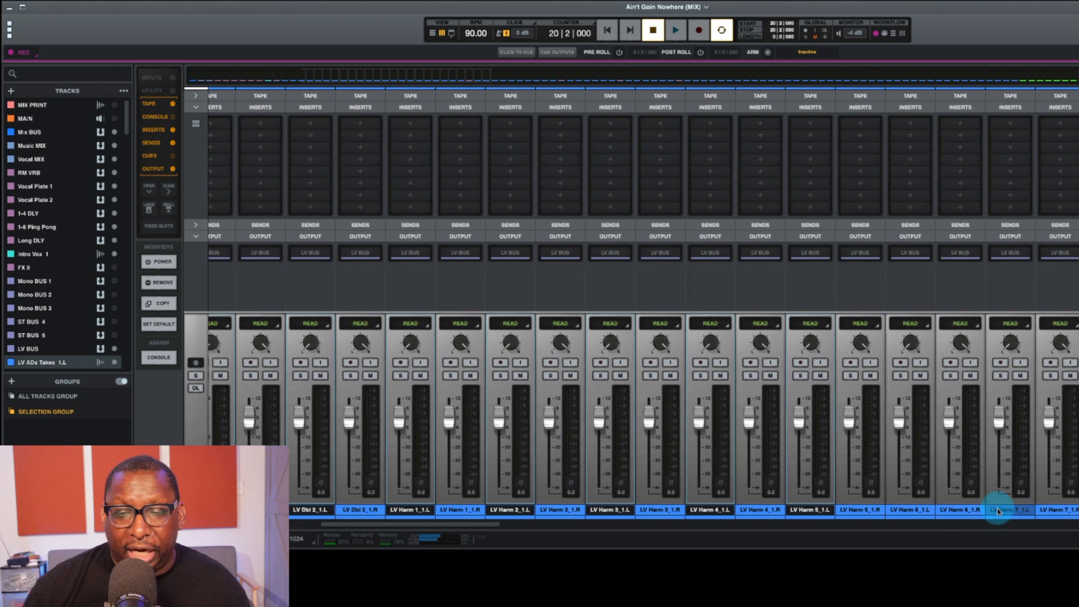
{"action": "left_click", "coordinate": [894, 510], "text": "super"}
{"action": "left_click", "coordinate": [978, 510], "text": "super"}
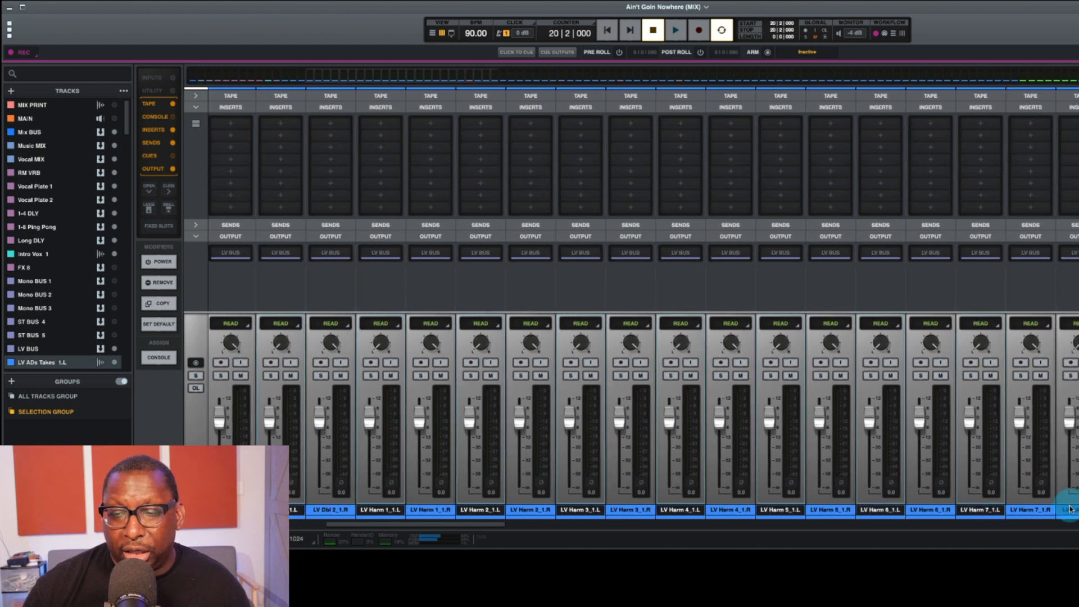
{"action": "scroll", "coordinate": [1074, 511], "scroll_direction": "right", "scroll_amount": 11}
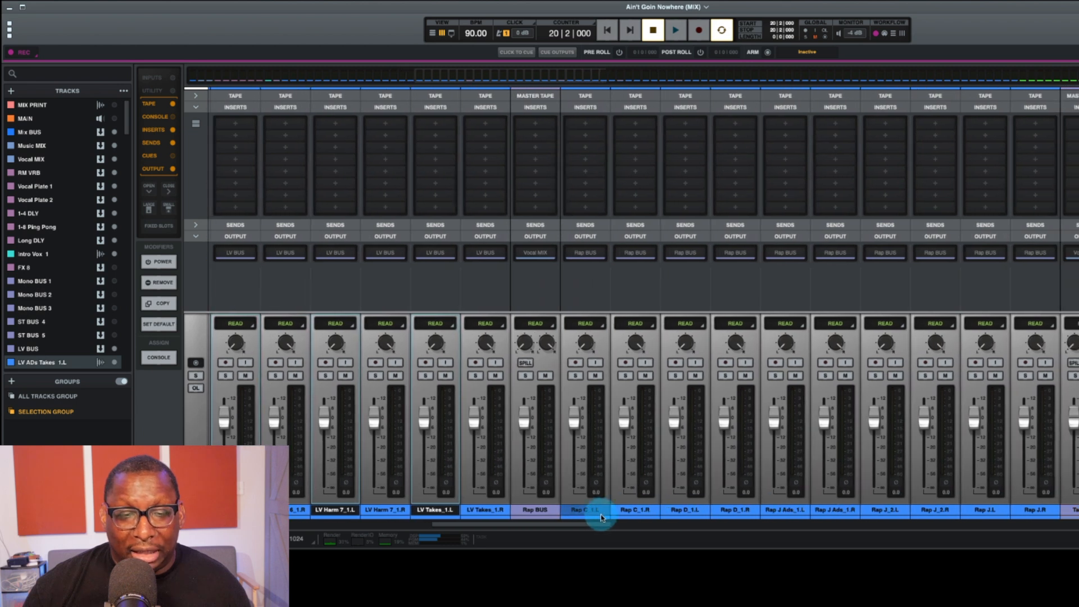
{"action": "left_click", "coordinate": [584, 510], "text": "super"}
{"action": "left_click", "coordinate": [683, 510], "text": "super"}
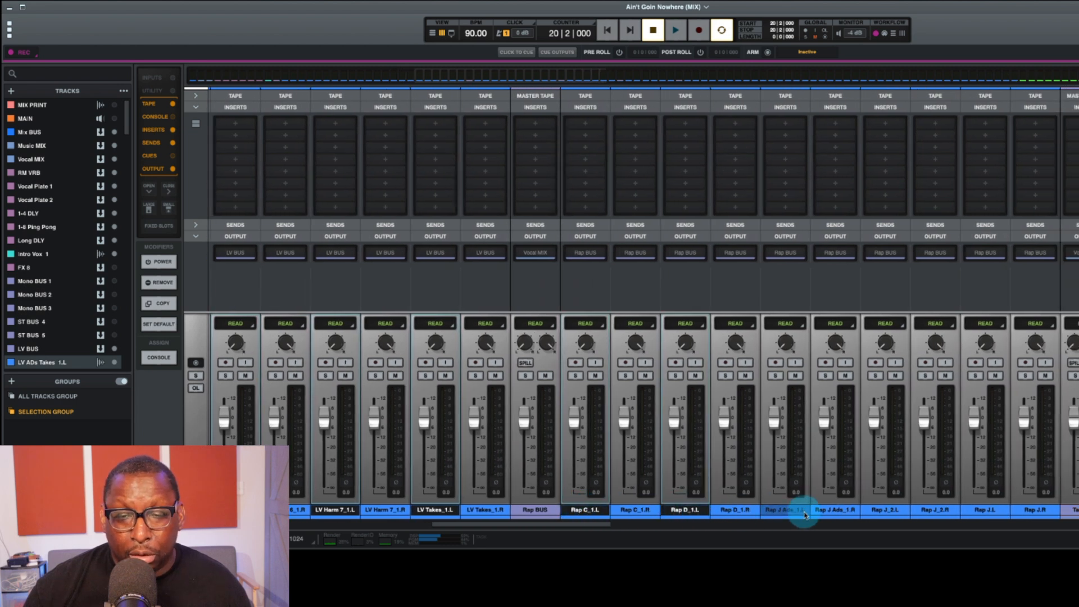
{"action": "left_click", "coordinate": [798, 510], "text": "super"}
{"action": "left_click", "coordinate": [909, 510], "text": "super"}
{"action": "left_click", "coordinate": [985, 511], "text": "super"}
{"action": "scroll", "coordinate": [978, 511], "scroll_direction": "right", "scroll_amount": 6}
{"action": "left_click", "coordinate": [766, 510], "text": "super"}
{"action": "left_click", "coordinate": [865, 511], "text": "super"}
{"action": "left_click", "coordinate": [964, 511], "text": "super"}
{"action": "scroll", "coordinate": [965, 511], "scroll_direction": "right", "scroll_amount": 1}
{"action": "scroll", "coordinate": [965, 512], "scroll_direction": "left", "scroll_amount": 10}
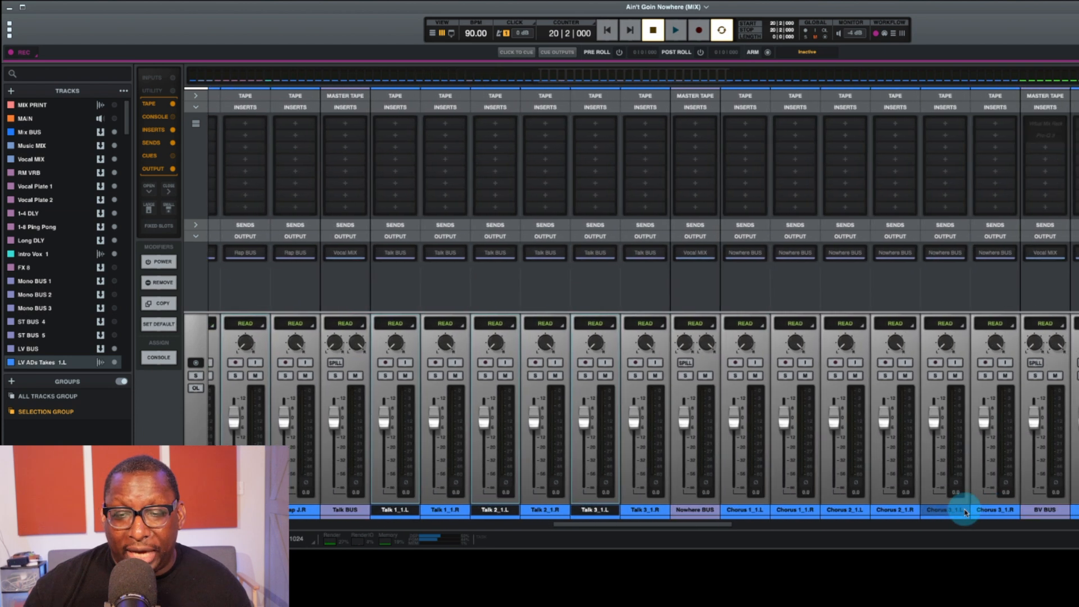
Step: Center the pan of the lead vocal tracks from LV ADs Takes_1.R through LV Takes_1.R
{"action": "mouse_move", "coordinate": [374, 528]}
{"action": "left_mouse_down"}
{"action": "mouse_move", "coordinate": [407, 527]}
{"action": "mouse_move", "coordinate": [392, 532]}
{"action": "left_mouse_up"}
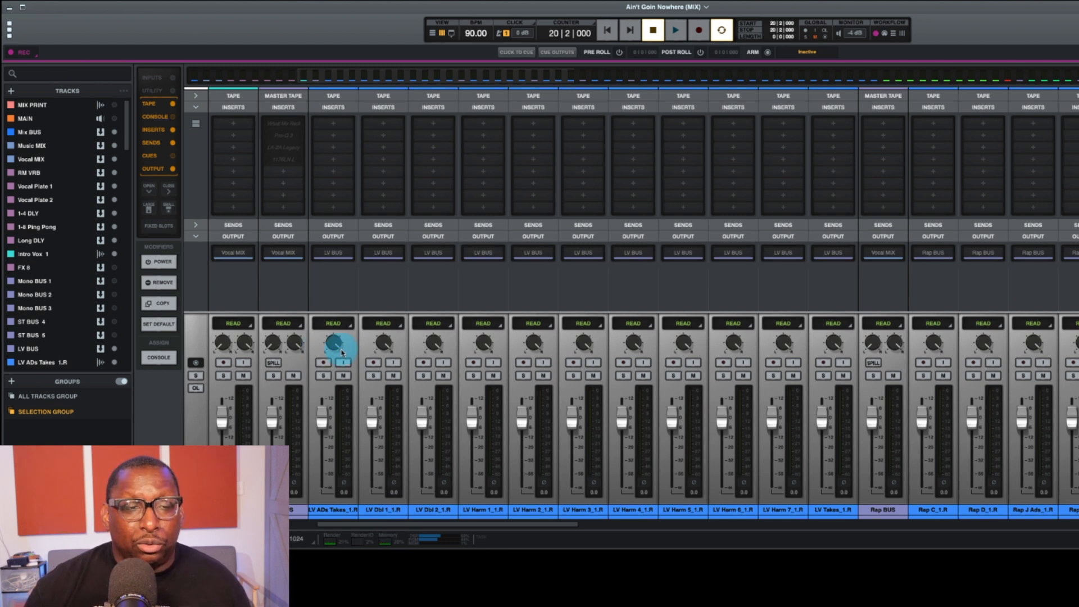
{"action": "left_click", "coordinate": [345, 512]}
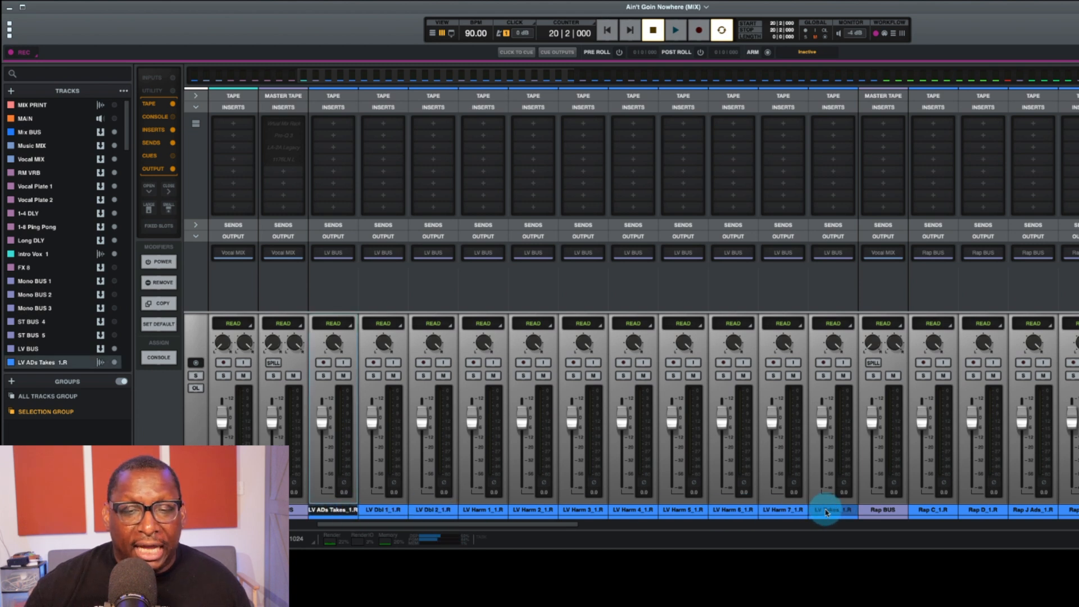
{"action": "left_click", "coordinate": [826, 512], "text": "shift"}
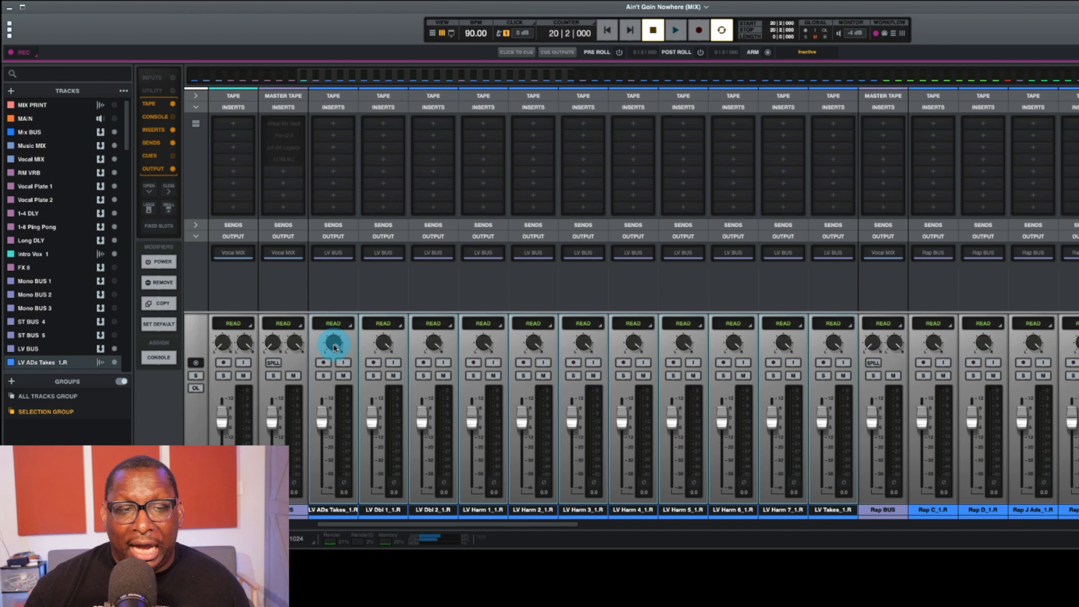
Step: Center the pan of the rap tracks from Rap C_1.R through Rap J.R
{"action": "scroll", "coordinate": [822, 417], "scroll_direction": "right", "scroll_amount": 6}
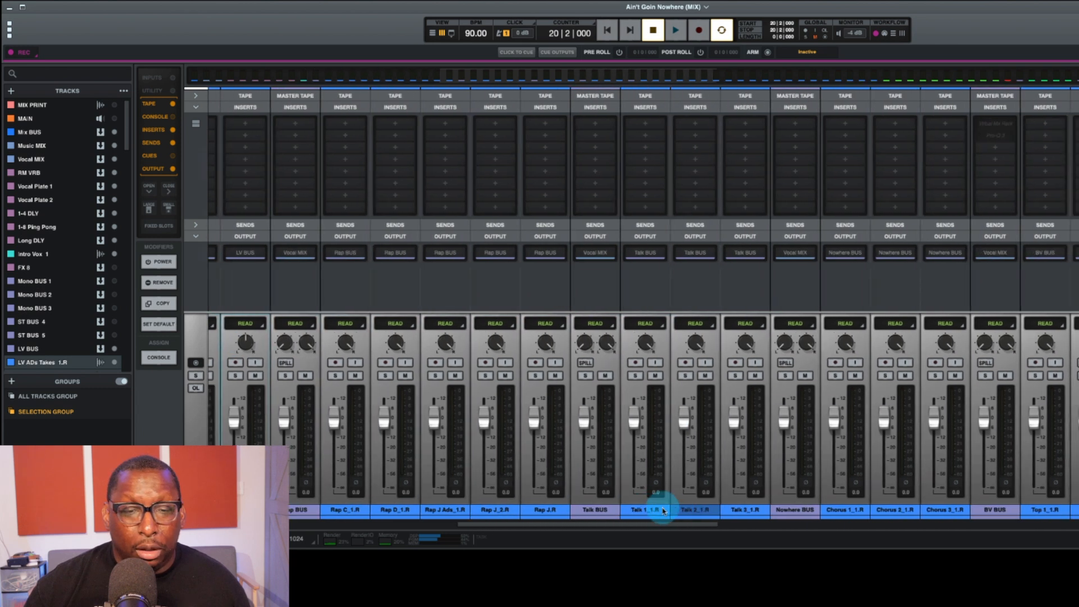
{"action": "left_click_drag", "start_coordinate": [324, 513], "coordinate": [523, 510]}
{"action": "left_click", "coordinate": [323, 345], "text": "alt"}
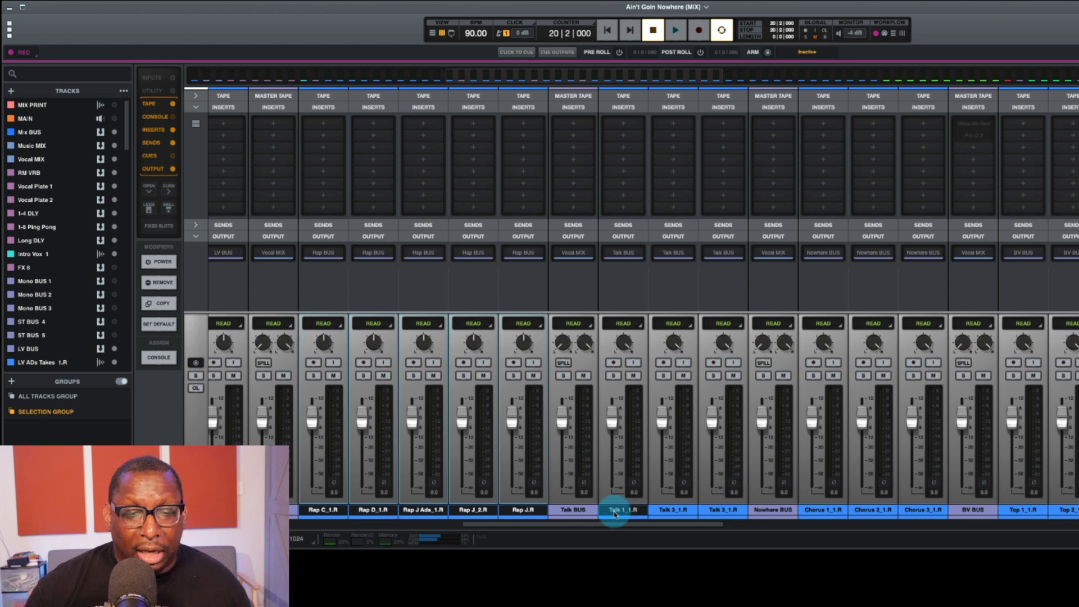
Step: Center the pan of the Talk 1_1.R to Talk 3_1.R tracks and the Chorus 1_1.R to Chorus 3_1.R tracks
{"action": "left_click", "coordinate": [615, 511]}
{"action": "left_click", "coordinate": [734, 510], "text": "shift"}
{"action": "left_click", "coordinate": [624, 343], "text": "alt"}
{"action": "left_click", "coordinate": [823, 510]}
{"action": "left_click", "coordinate": [925, 510], "text": "shift"}
{"action": "left_click", "coordinate": [823, 343], "text": "alt"}
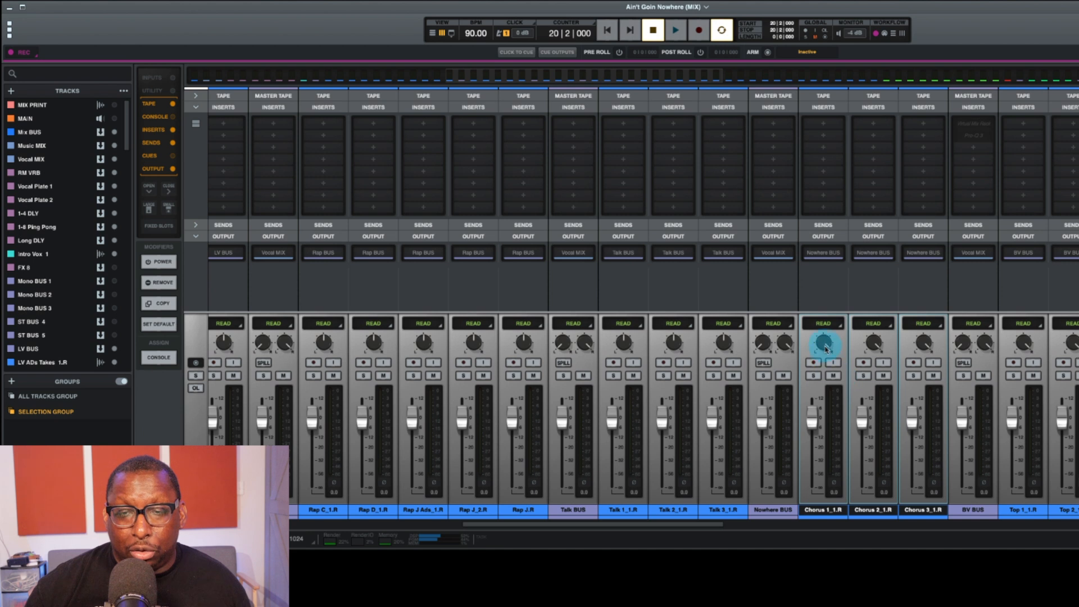
Step: Center the pan of the background vocal tracks from Top 1_1.R through Bot 5_1.R
{"action": "scroll", "coordinate": [859, 432], "scroll_direction": "right", "scroll_amount": 3}
{"action": "scroll", "coordinate": [859, 432], "scroll_direction": "right", "scroll_amount": 5}
{"action": "left_click", "coordinate": [557, 509]}
{"action": "scroll", "coordinate": [899, 427], "scroll_direction": "right", "scroll_amount": 8}
{"action": "left_click", "coordinate": [1061, 510], "text": "shift"}
{"action": "left_click", "coordinate": [771, 509], "text": "ctrl"}
{"action": "scroll", "coordinate": [877, 494], "scroll_direction": "left", "scroll_amount": 3}
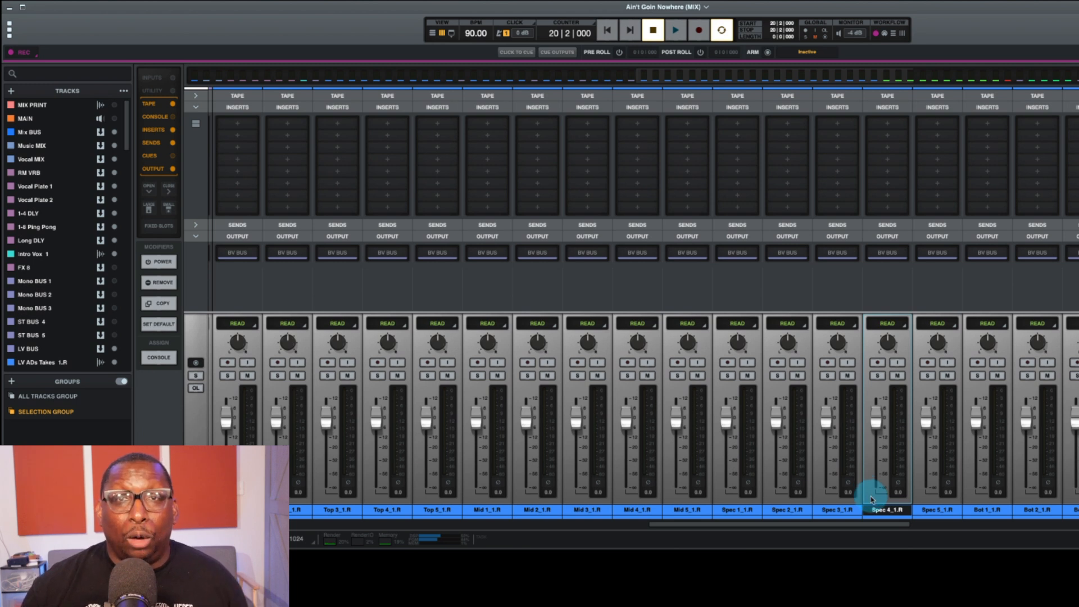
{"action": "scroll", "coordinate": [863, 494], "scroll_direction": "right", "scroll_amount": 10}
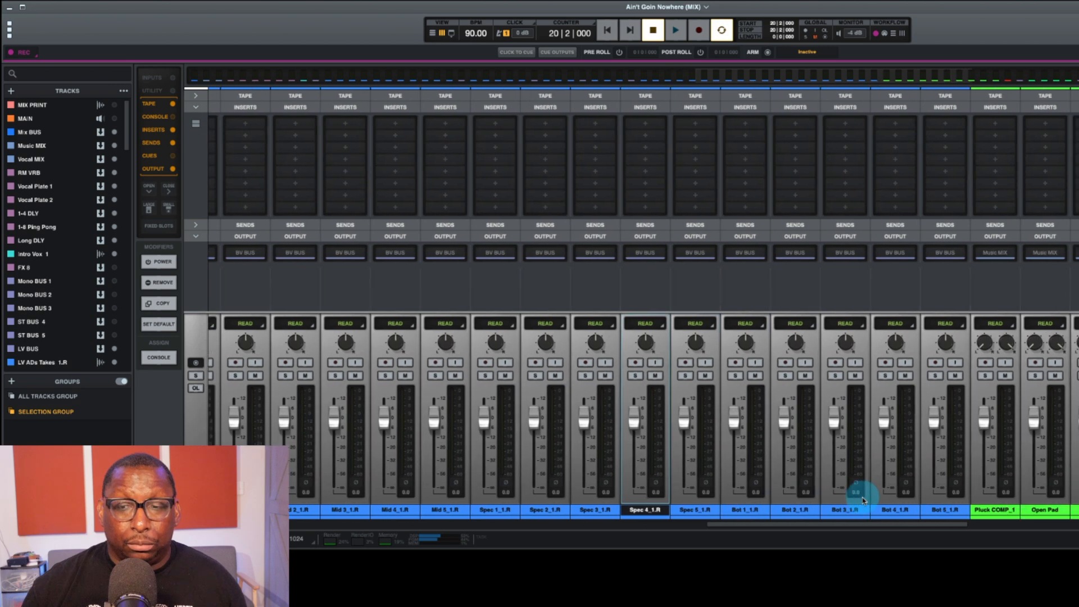
Step: Convert the snare and its neighboring drum tracks to mono, deleting their left-channel (.L) halves
{"action": "key", "text": "super+equal"}
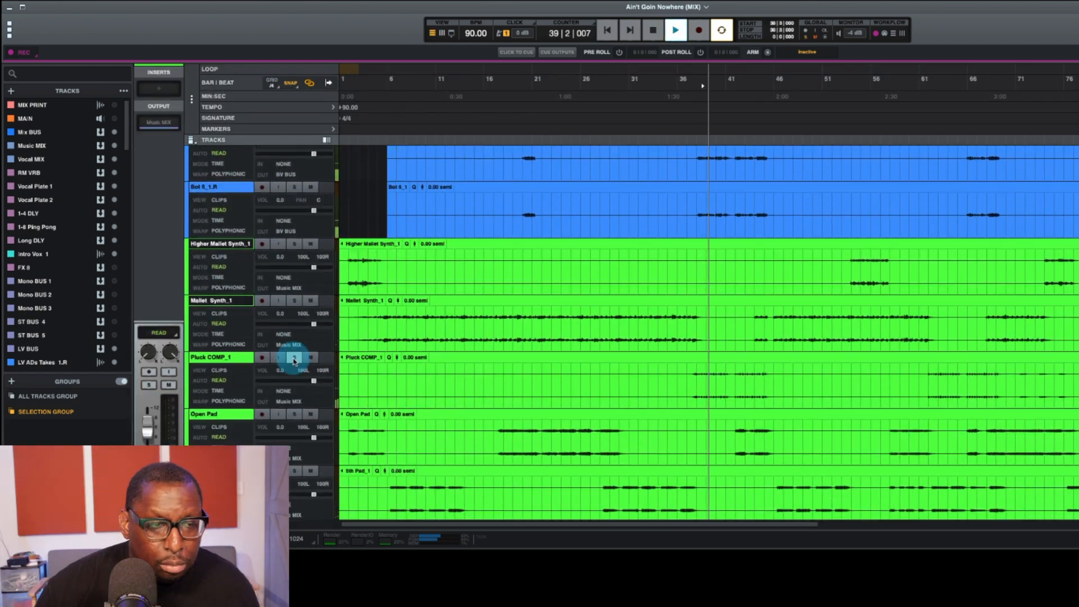
{"action": "scroll", "coordinate": [495, 432], "scroll_direction": "down", "scroll_amount": 5}
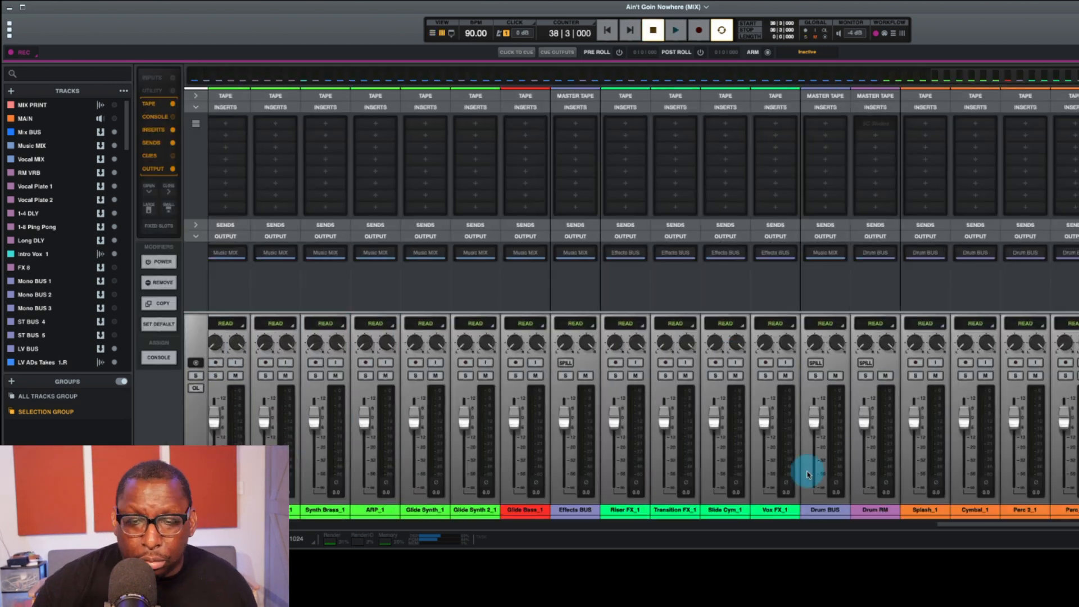
{"action": "scroll", "coordinate": [807, 469], "scroll_direction": "right", "scroll_amount": 10}
{"action": "left_click", "coordinate": [1057, 510]}
{"action": "scroll", "coordinate": [1068, 427], "scroll_direction": "right", "scroll_amount": 5}
{"action": "left_click", "coordinate": [849, 510], "text": "super"}
{"action": "left_click", "coordinate": [950, 510], "text": "super"}
{"action": "left_click", "coordinate": [1050, 510], "text": "super"}
{"action": "key", "text": "super+BackSpace"}
Step: Convert the Open Hat, Clock Hat and Snap tracks to mono and delete their left-channel (.L) halves
{"action": "left_click", "coordinate": [941, 375]}
{"action": "left_click", "coordinate": [949, 510]}
{"action": "left_click", "coordinate": [700, 510], "text": "super"}
{"action": "left_click", "coordinate": [649, 510], "text": "super"}
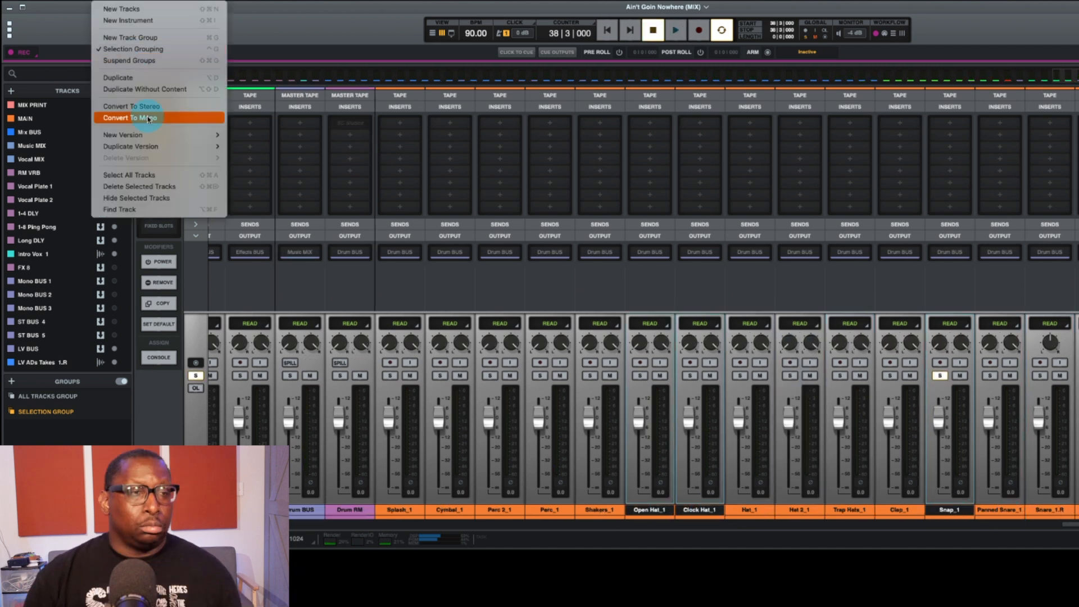
{"action": "left_click", "coordinate": [135, 111]}
{"action": "left_click", "coordinate": [900, 510]}
{"action": "key", "text": "super+BackSpace"}
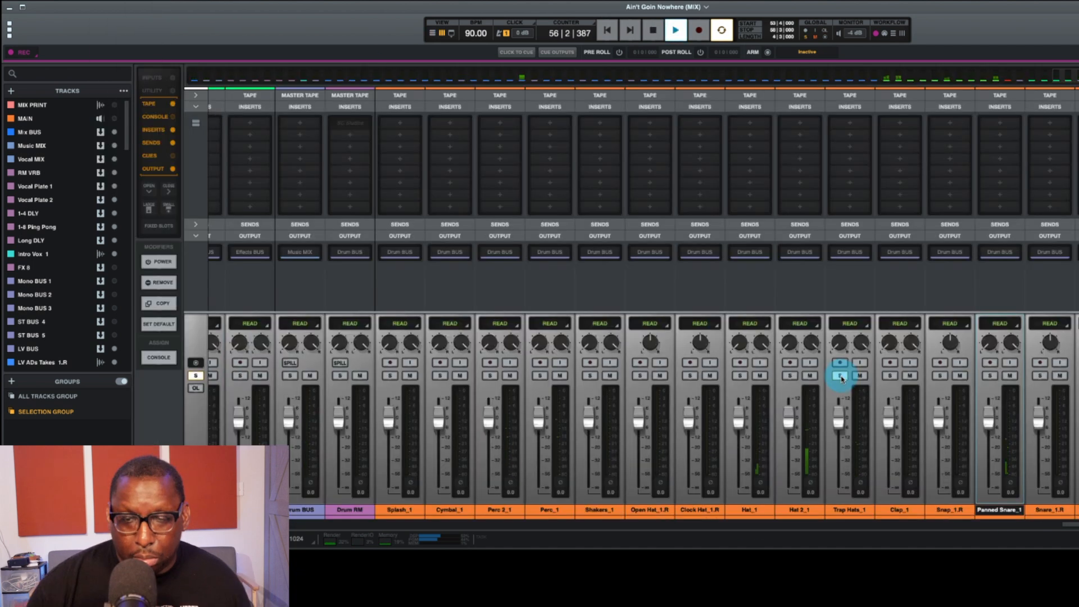
{"action": "left_click", "coordinate": [1015, 508]}
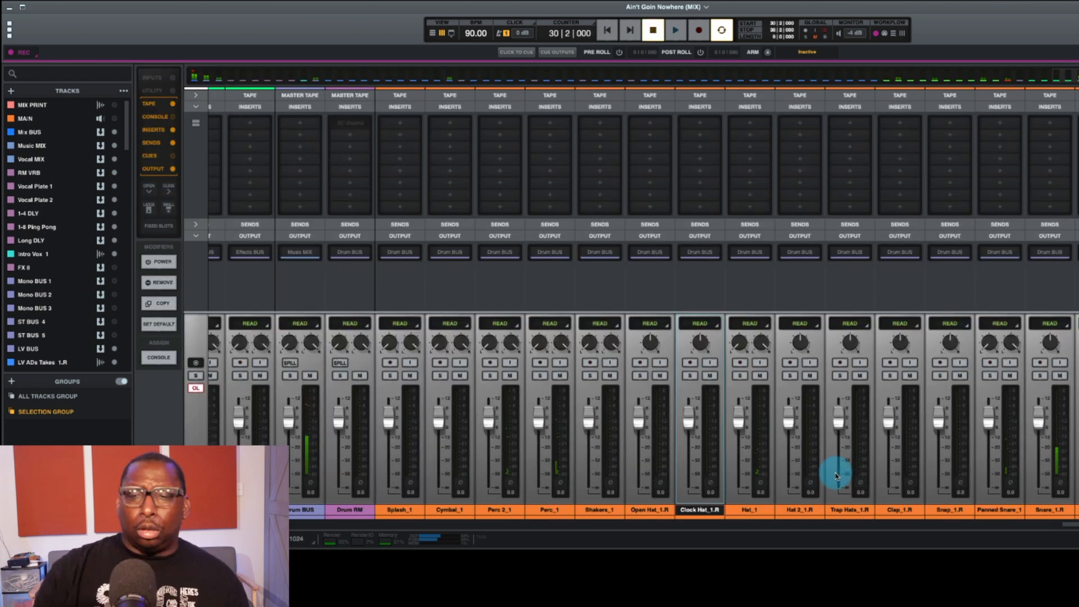
Step: Rename the lead vocal tracks as LV, LV Ads, LV Dbl 1 and 2, and LV Harm 1 through 7
{"action": "left_click", "coordinate": [406, 508]}
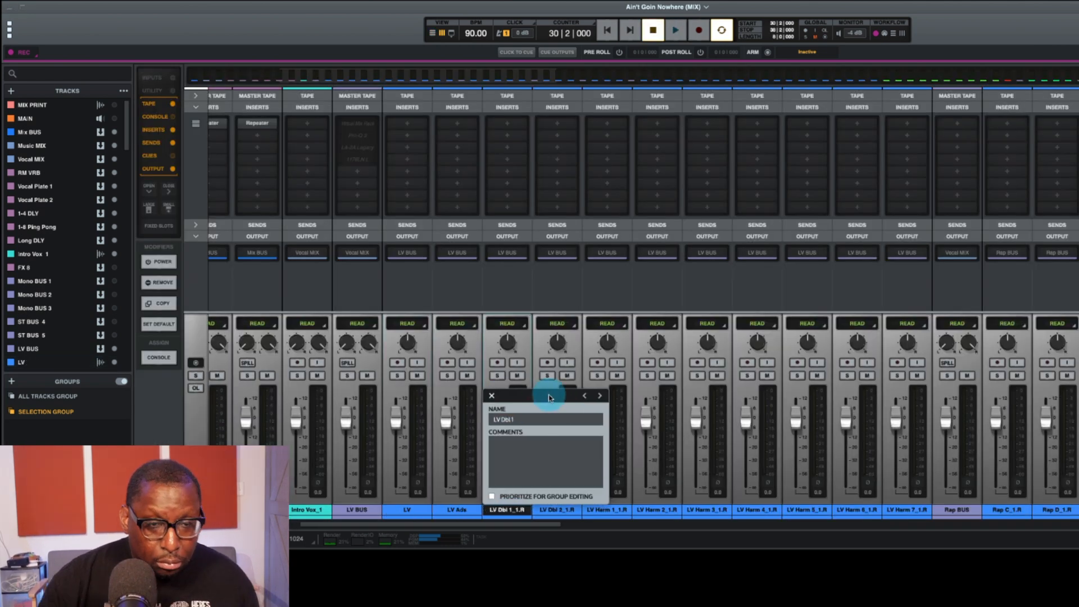
{"action": "left_click", "coordinate": [1023, 402]}
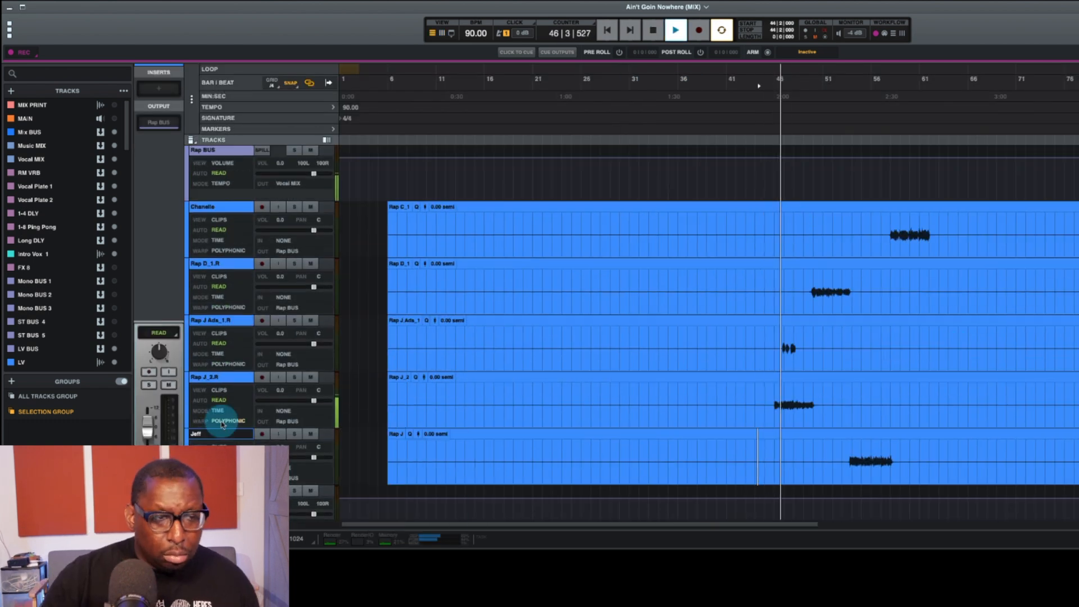
Step: Reorder the rap tracks under Rap BUS and rename the doubled rap track as J Rap Dbl
{"action": "double_click", "coordinate": [216, 377]}
{"action": "double_click", "coordinate": [211, 320]}
{"action": "left_click", "coordinate": [653, 31]}
{"action": "left_click_drag", "start_coordinate": [213, 377], "coordinate": [214, 207]}
{"action": "left_click_drag", "start_coordinate": [214, 377], "coordinate": [214, 264]}
{"action": "double_click", "coordinate": [209, 263]}
{"action": "type", "text": "J Rap Dbl"}
{"action": "left_click_drag", "start_coordinate": [211, 321], "coordinate": [211, 434]}
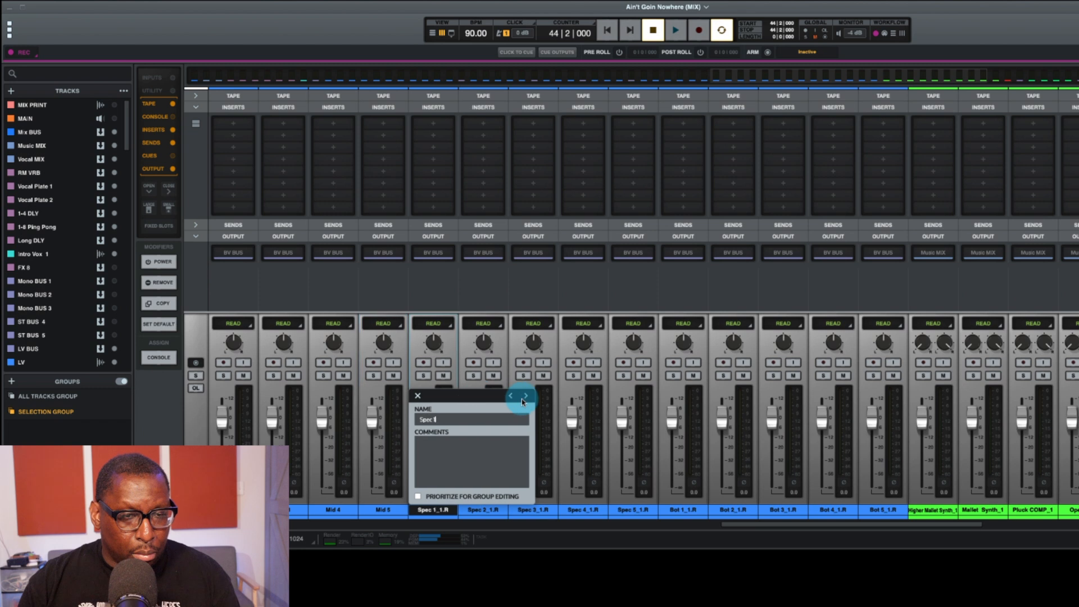
Step: Rename the last background vocal track as Bot 5 and the two mallet synth tracks as Higher Mallet and Mallet
{"action": "left_click", "coordinate": [976, 395]}
{"action": "type", "text": "Bot 5"}
{"action": "left_click", "coordinate": [976, 396]}
{"action": "type", "text": "Higher Mallet"}
{"action": "left_click", "coordinate": [1026, 396]}
{"action": "type", "text": "Mallet"}
{"action": "left_click", "coordinate": [1075, 395]}
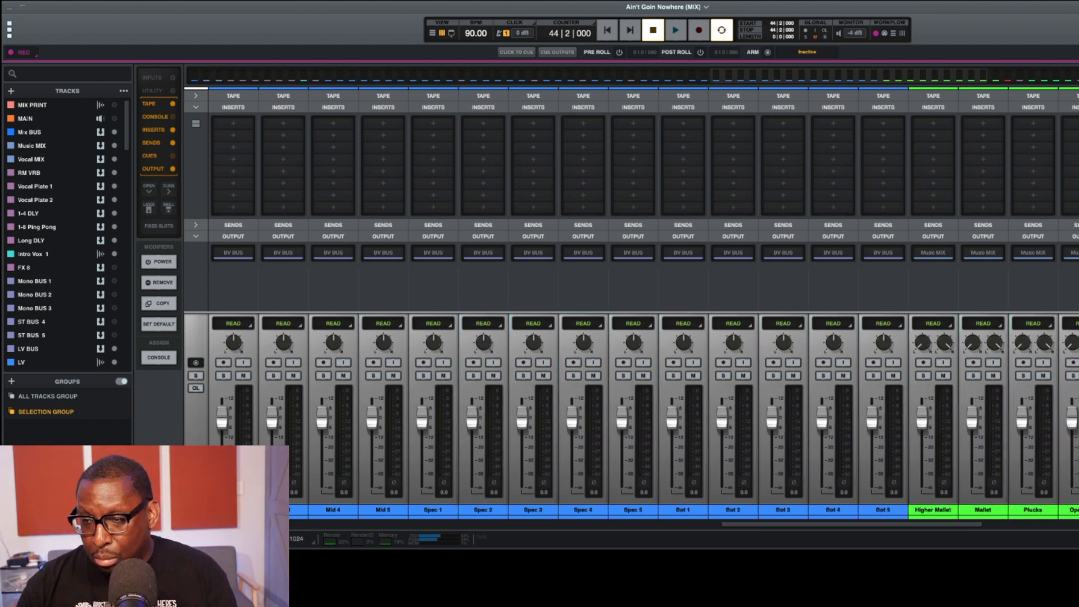
Step: Rename the bass track as Bass and the effects tracks as Riser FX, Transition FX and Slide Cym
{"action": "left_click", "coordinate": [326, 395]}
{"action": "left_click", "coordinate": [375, 396]}
{"action": "type", "text": "Bass"}
{"action": "left_click", "coordinate": [426, 396]}
{"action": "left_click", "coordinate": [476, 395]}
{"action": "type", "text": "Riser FX"}
{"action": "left_click", "coordinate": [526, 396]}
{"action": "type", "text": "Transition FX"}
{"action": "left_click", "coordinate": [576, 396]}
{"action": "type", "text": "Slide Cym"}
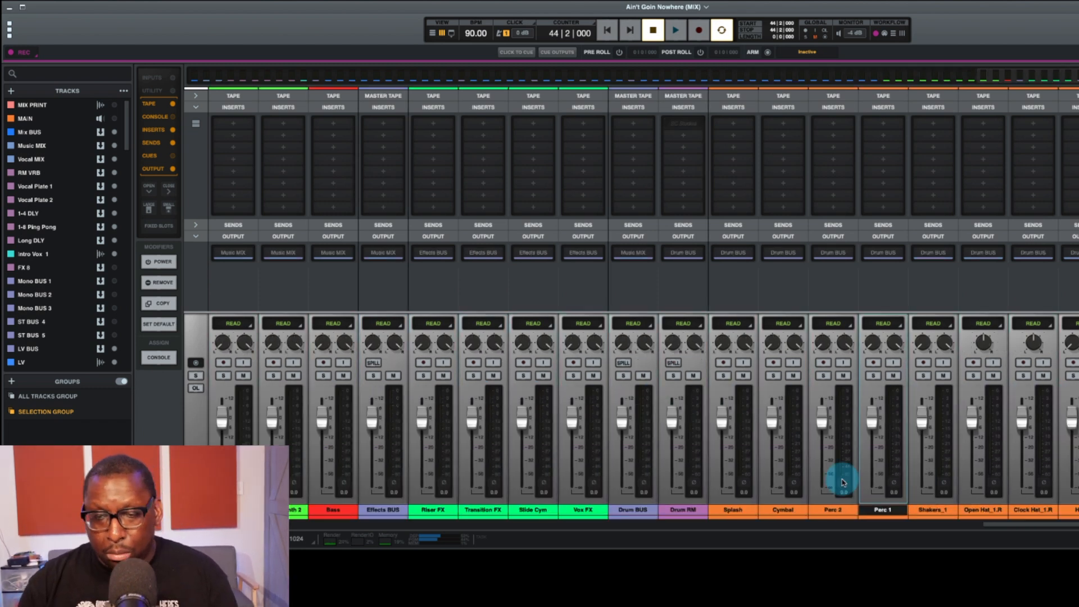
Step: Rename the Intro Vox_1 track as Intro Vox
{"action": "scroll", "coordinate": [643, 304], "scroll_direction": "right", "scroll_amount": 6}
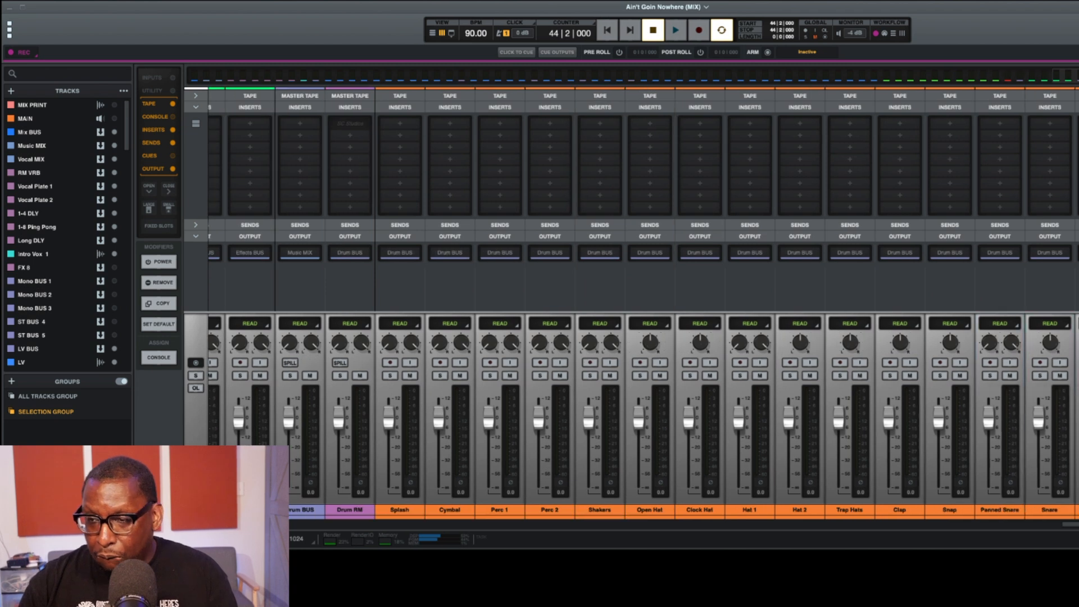
{"action": "scroll", "coordinate": [643, 416], "scroll_direction": "right", "scroll_amount": 15}
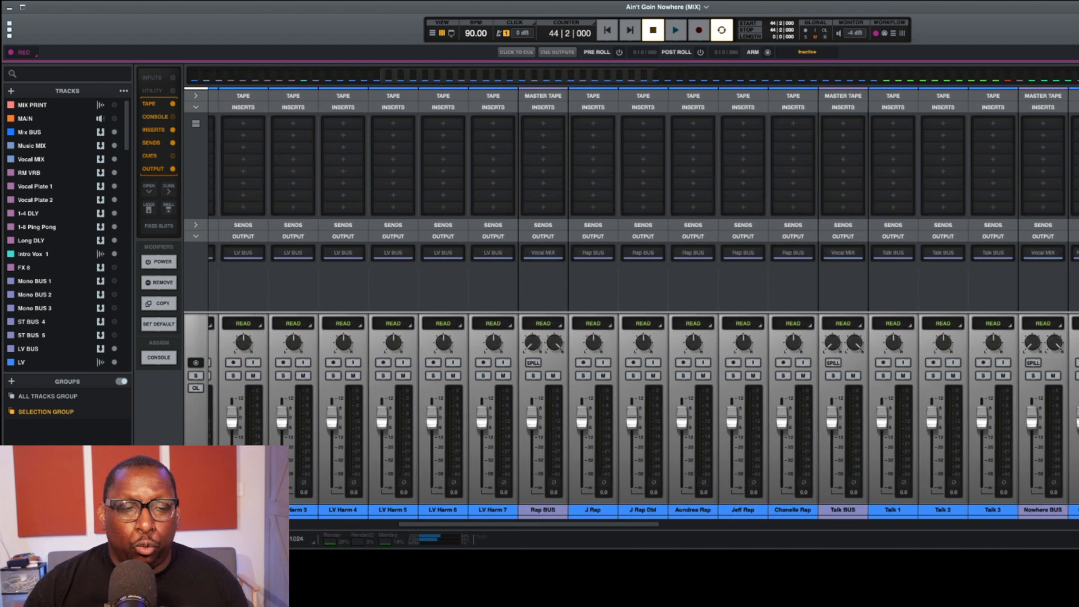
{"action": "scroll", "coordinate": [643, 416], "scroll_direction": "left", "scroll_amount": 9}
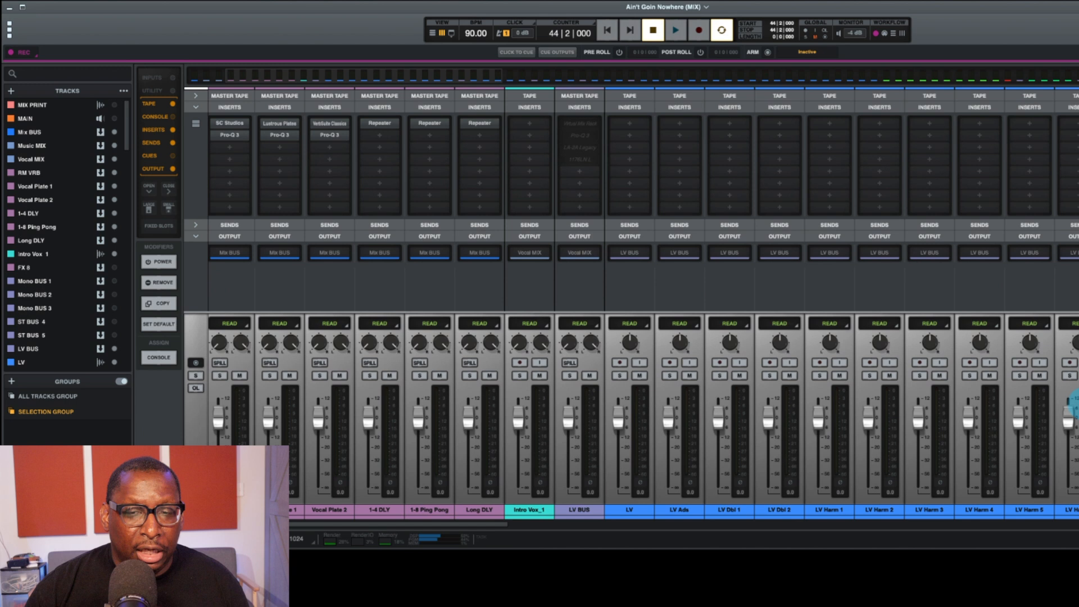
{"action": "scroll", "coordinate": [643, 416], "scroll_direction": "left", "scroll_amount": 2}
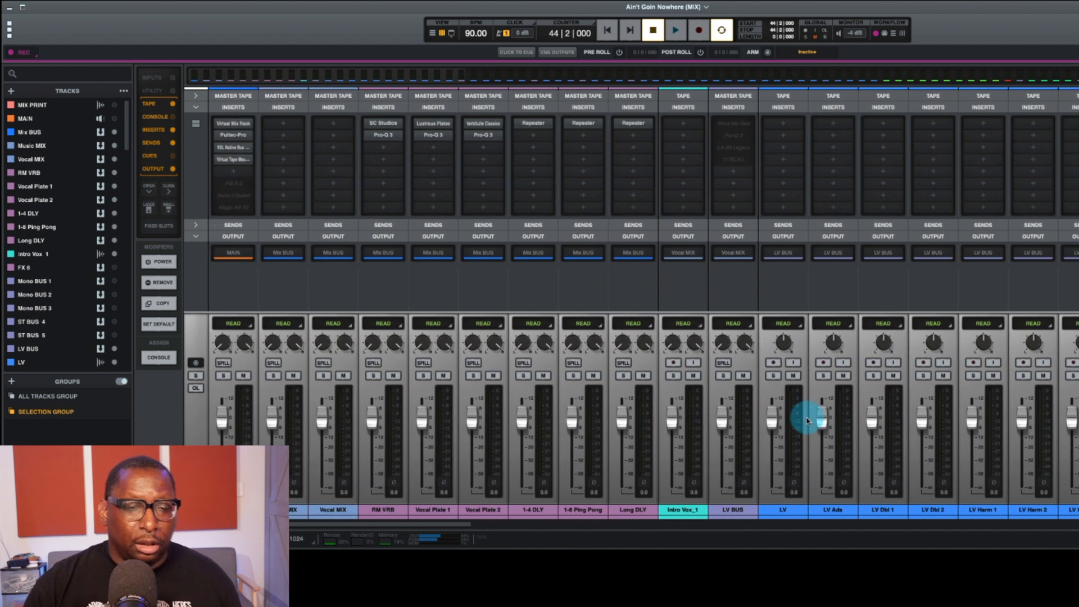
{"action": "double_click", "coordinate": [690, 512]}
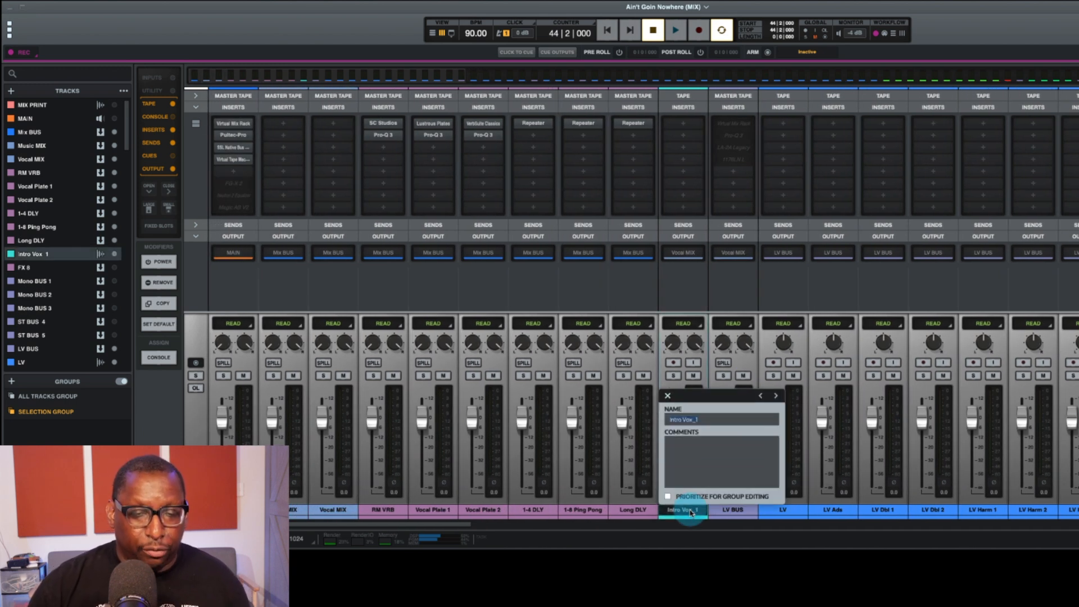
{"action": "key", "text": "Return"}
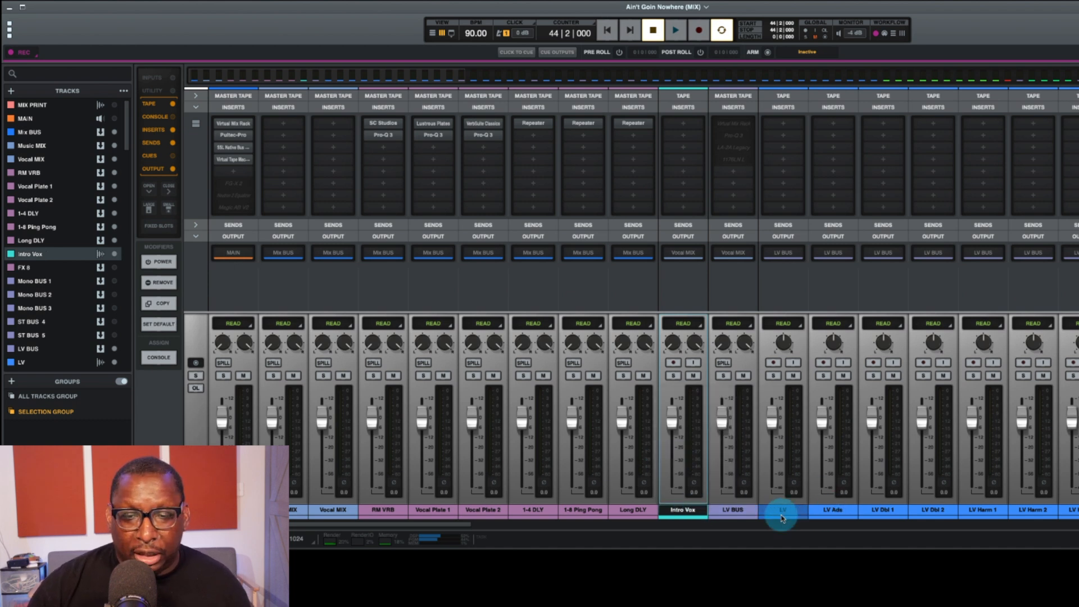
Step: Recolor the lead vocal tracks from LV through LV Harm 7 turquoise to match Intro Vox
{"action": "left_click", "coordinate": [783, 510]}
{"action": "scroll", "coordinate": [781, 509], "scroll_direction": "right", "scroll_amount": 5}
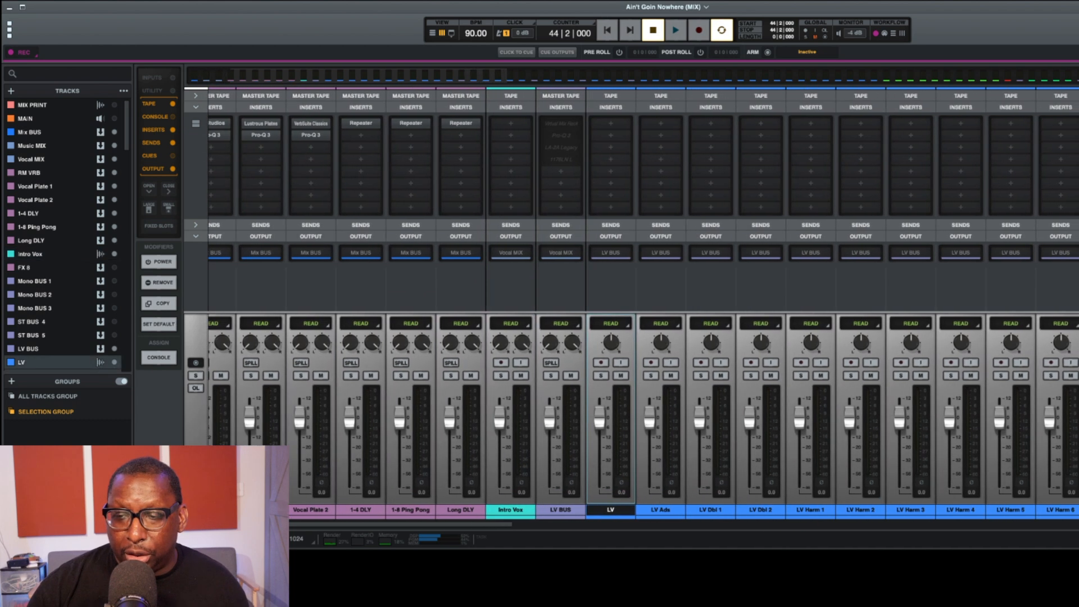
{"action": "left_click", "coordinate": [1075, 509], "text": "shift"}
{"action": "key", "text": "super+shift+c"}
{"action": "left_click", "coordinate": [96, 205]}
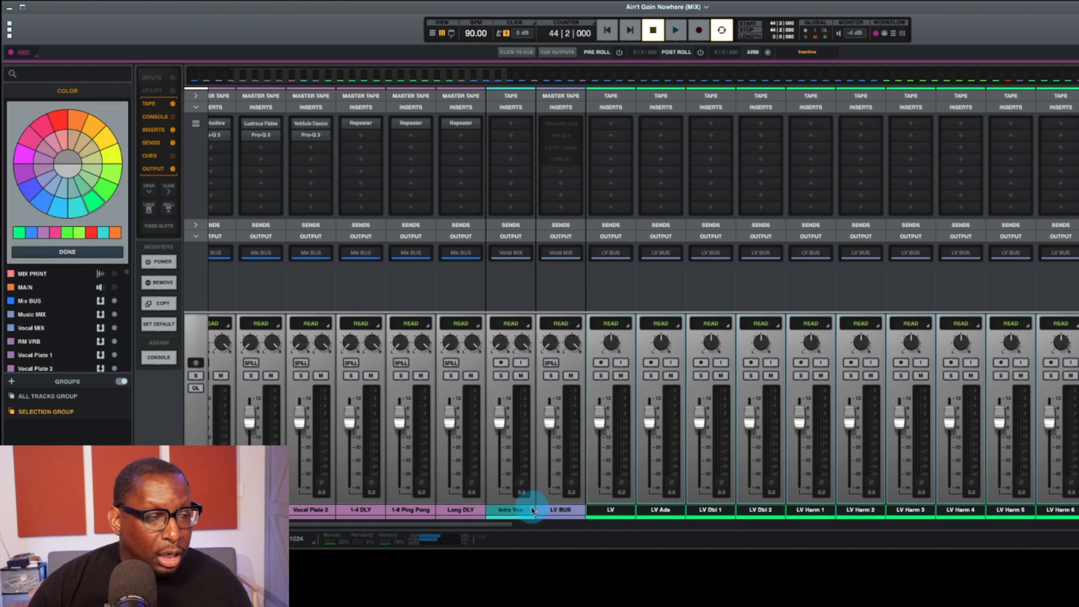
{"action": "left_click", "coordinate": [77, 207]}
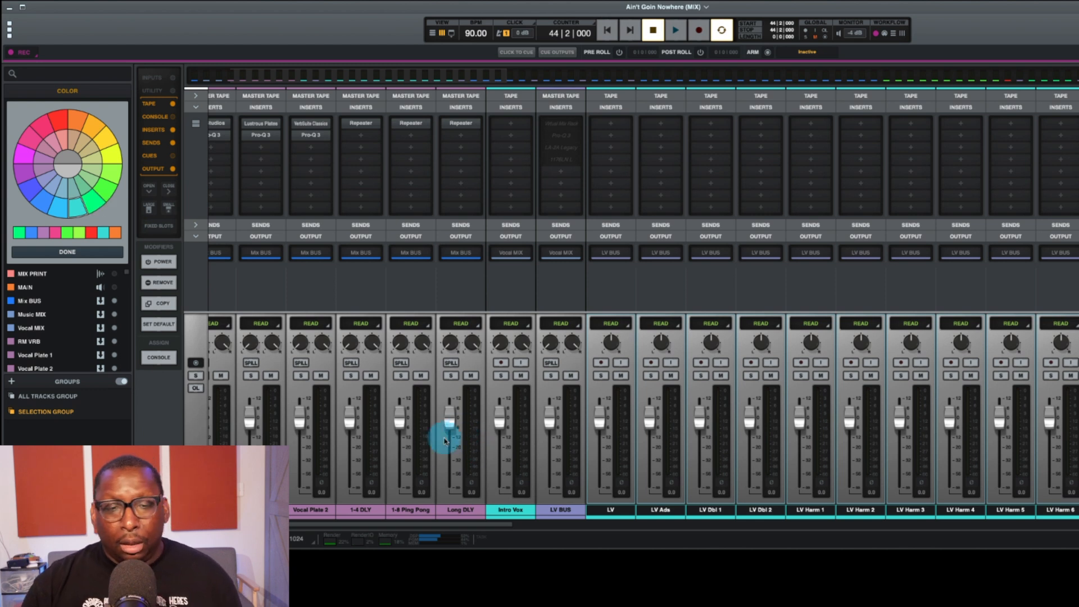
{"action": "left_click", "coordinate": [501, 512]}
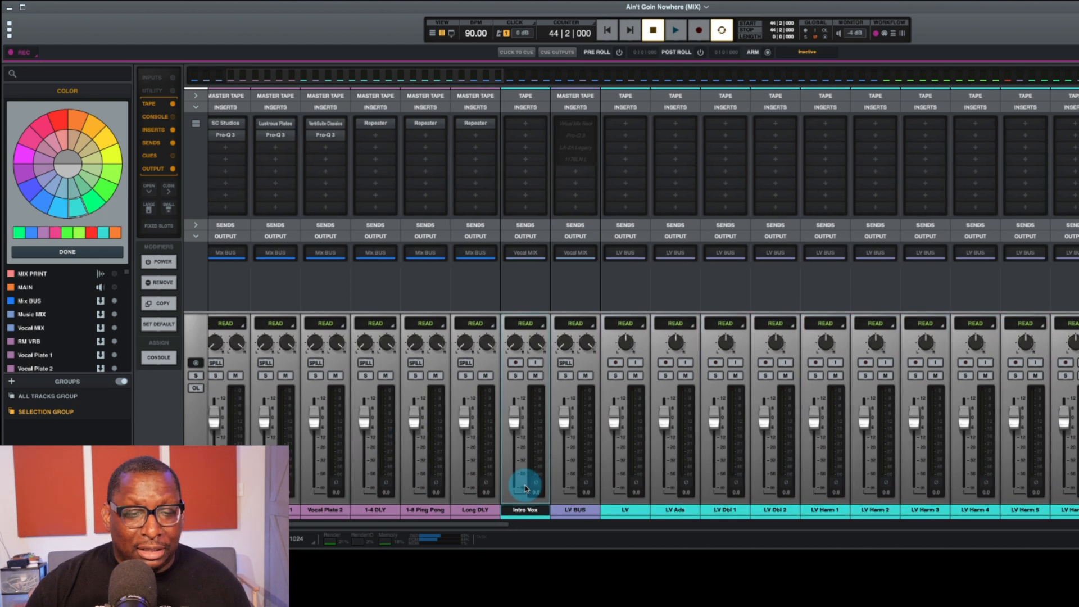
Step: Close the color picker and review the names and colors of all tracks across the mixer, from lead vocals to drums
{"action": "scroll", "coordinate": [526, 488], "scroll_direction": "right", "scroll_amount": 3}
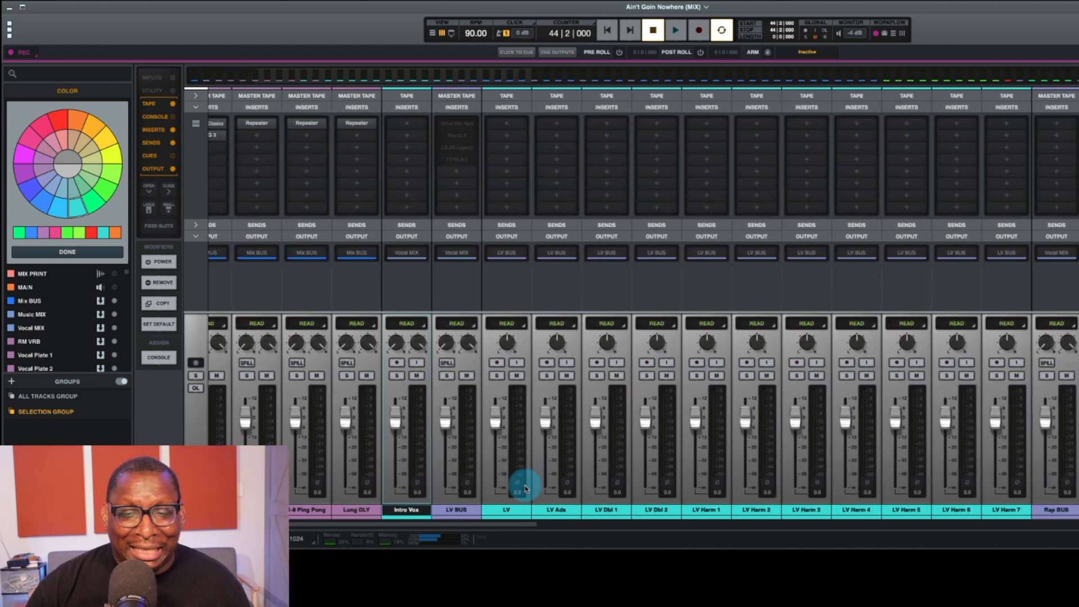
{"action": "scroll", "coordinate": [525, 487], "scroll_direction": "right", "scroll_amount": 5}
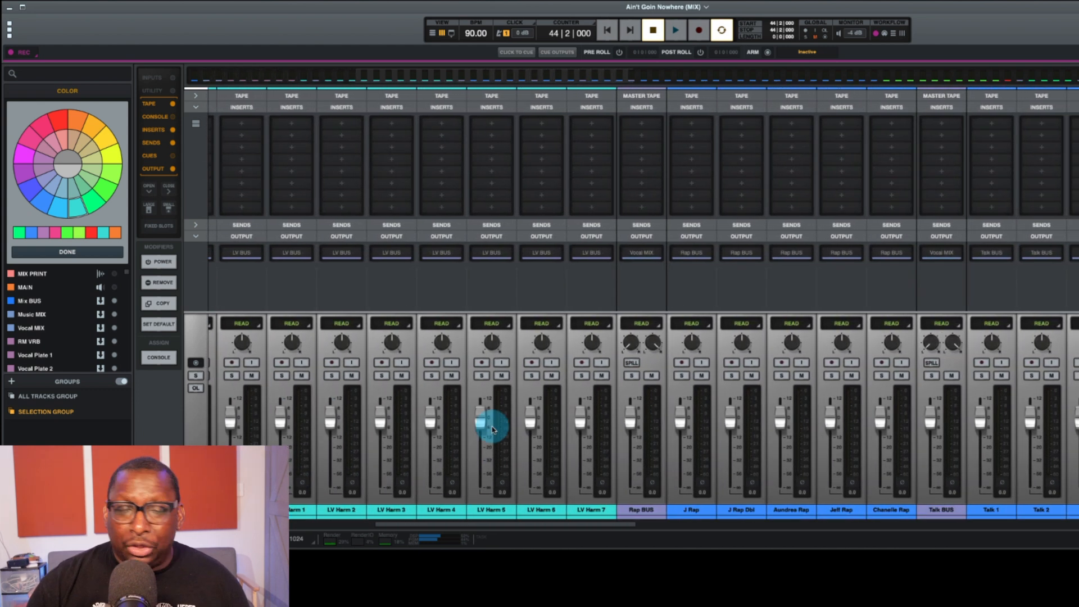
{"action": "scroll", "coordinate": [486, 454], "scroll_direction": "right", "scroll_amount": 1}
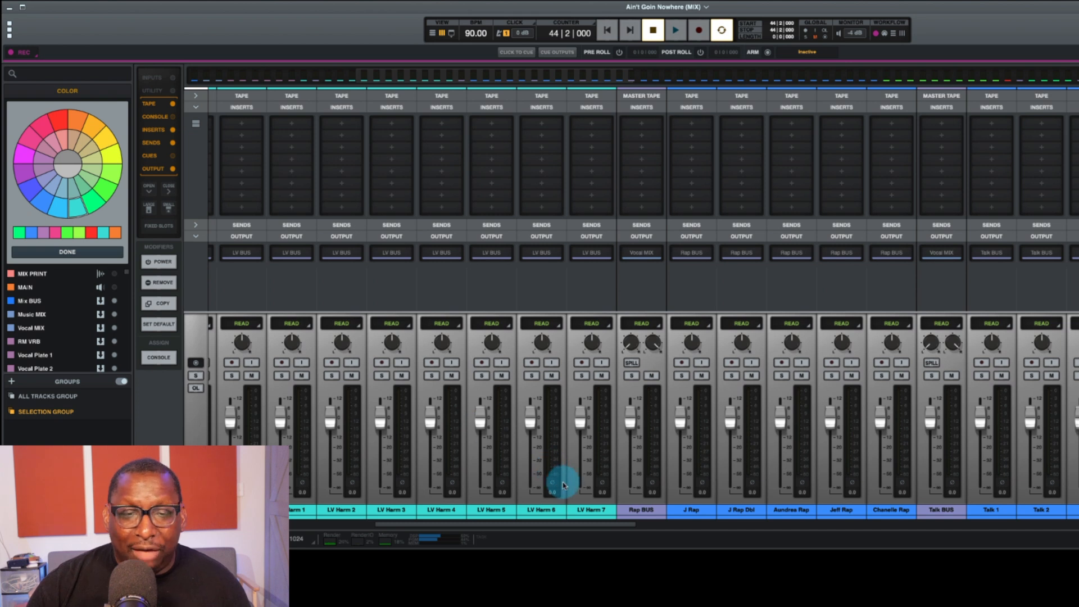
{"action": "scroll", "coordinate": [586, 460], "scroll_direction": "right", "scroll_amount": 9}
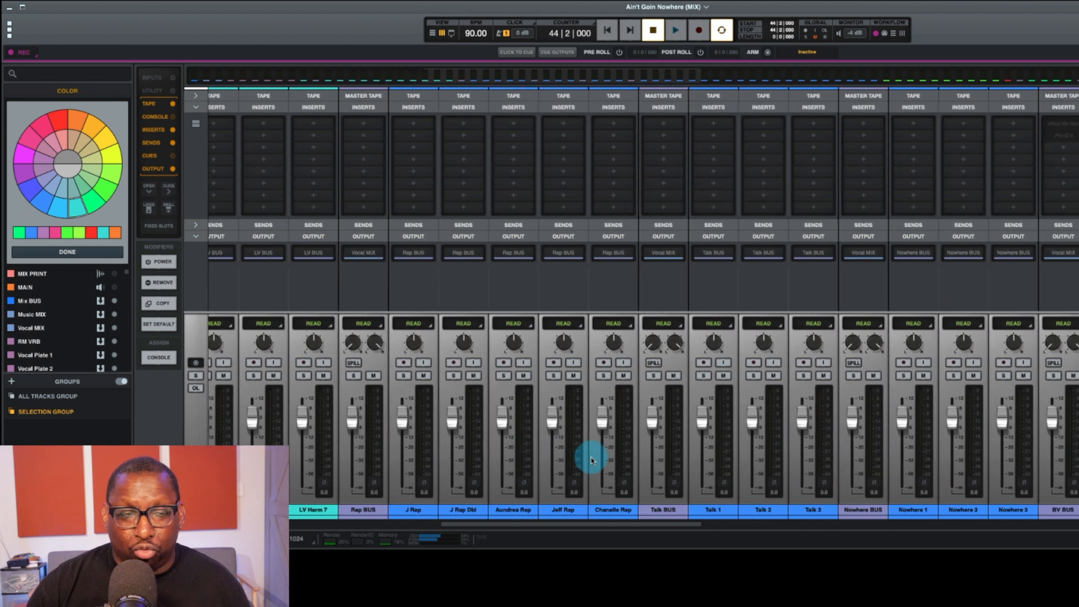
{"action": "key", "text": "Escape"}
{"action": "scroll", "coordinate": [614, 453], "scroll_direction": "right", "scroll_amount": 20}
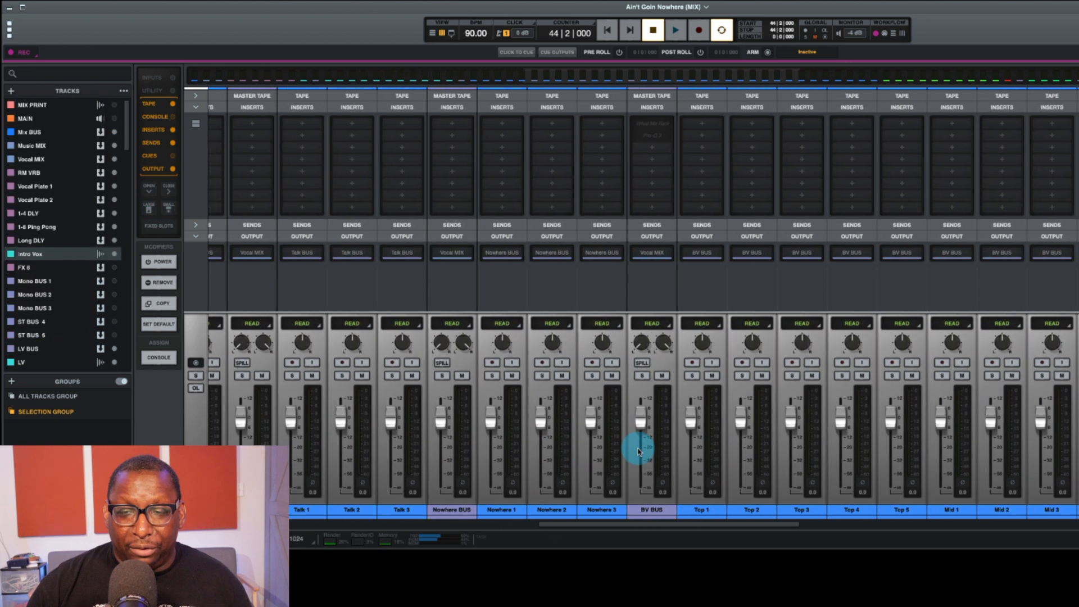
{"action": "scroll", "coordinate": [650, 454], "scroll_direction": "right", "scroll_amount": 20}
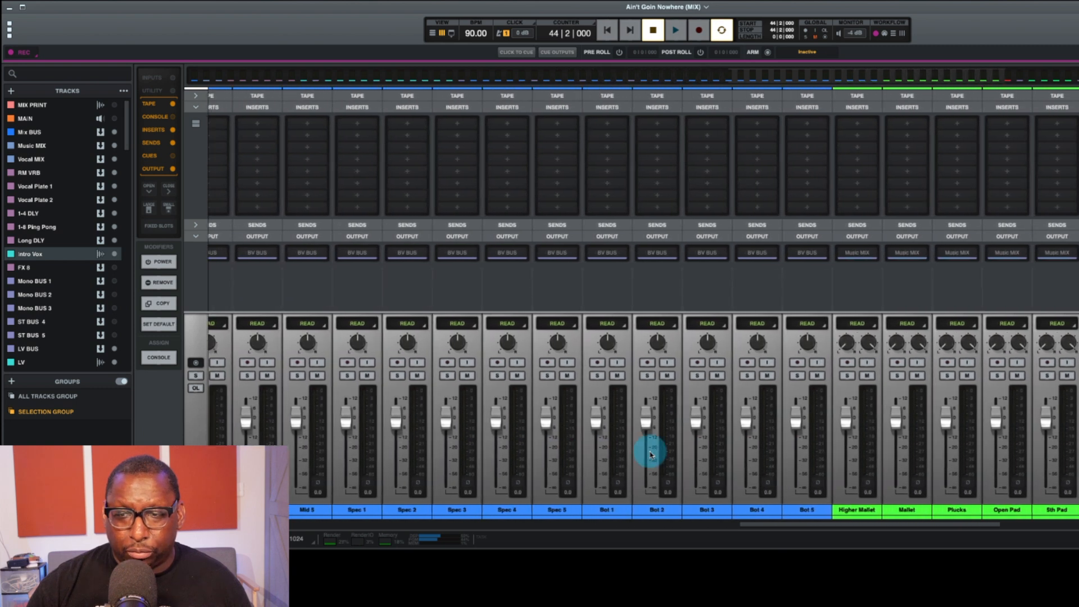
{"action": "scroll", "coordinate": [651, 454], "scroll_direction": "right", "scroll_amount": 20}
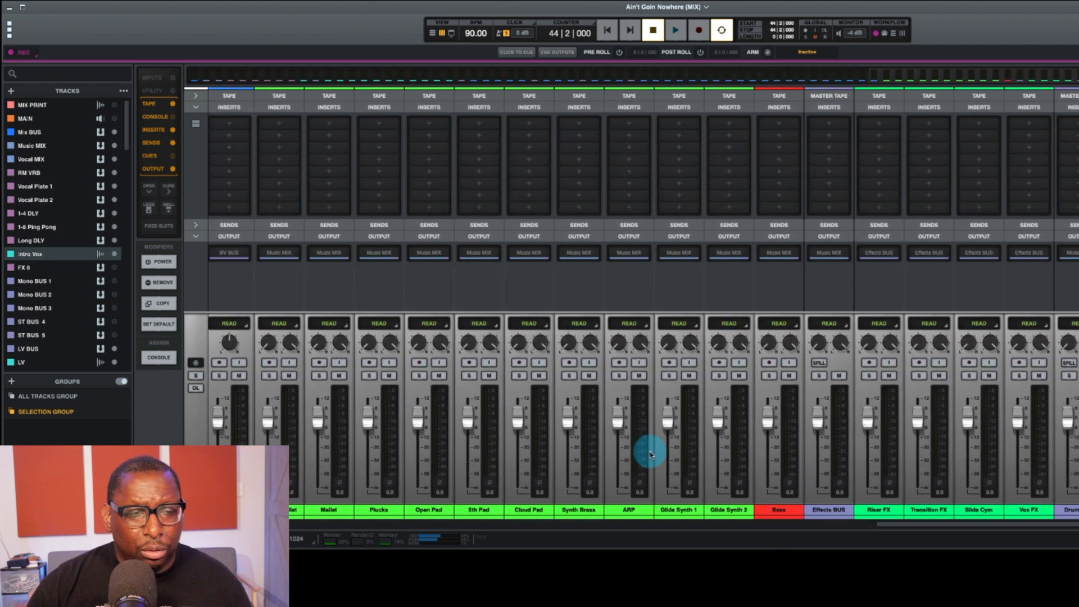
{"action": "scroll", "coordinate": [650, 454], "scroll_direction": "right", "scroll_amount": 2}
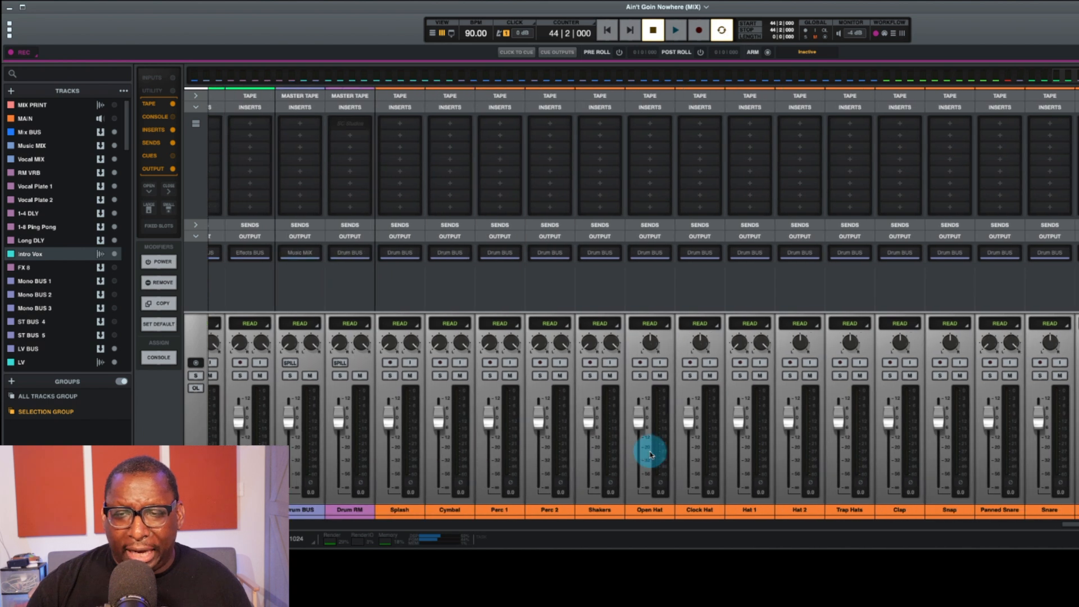
{"action": "scroll", "coordinate": [651, 454], "scroll_direction": "right", "scroll_amount": 20}
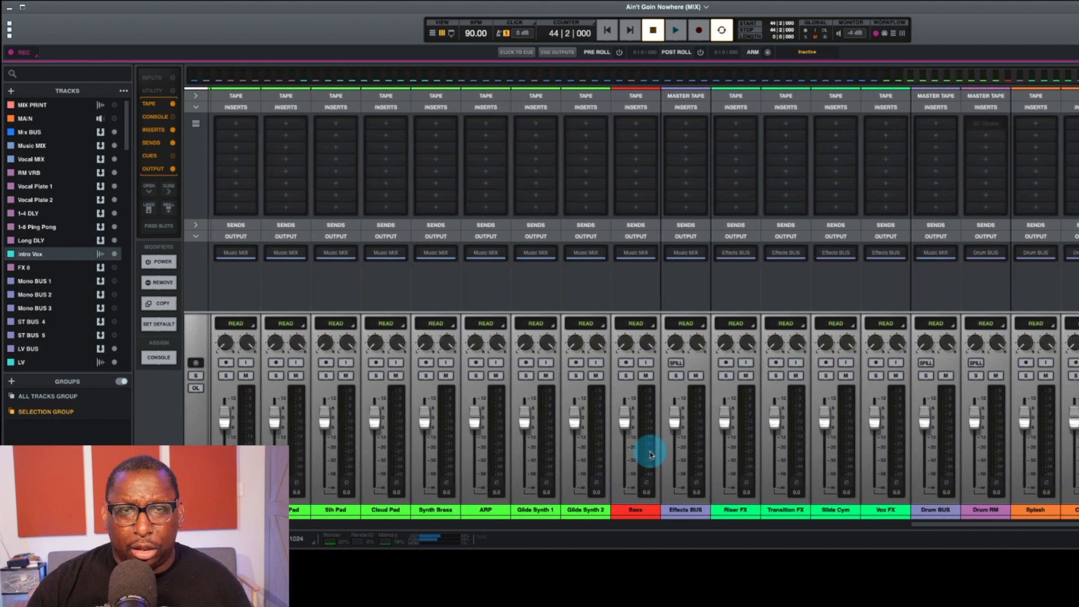
{"action": "scroll", "coordinate": [650, 454], "scroll_direction": "left", "scroll_amount": 20}
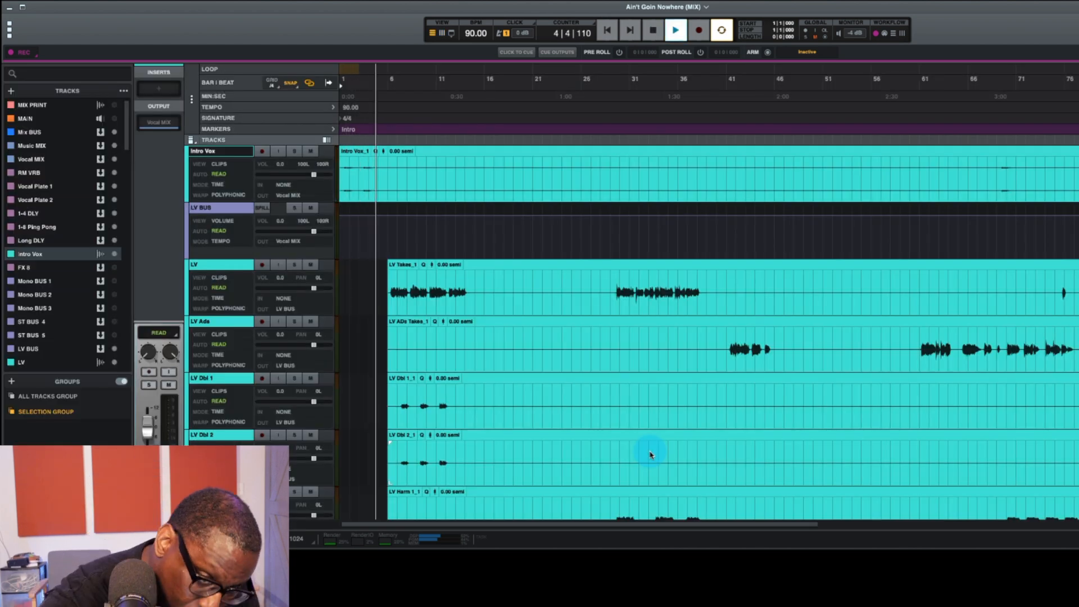
Step: Add song-section markers for Verse 1 at bar 6 and Chorus at bar 14
{"action": "type", "text": "Pre Chorus 1"}
{"action": "key", "text": "Return"}
{"action": "left_click", "coordinate": [525, 82]}
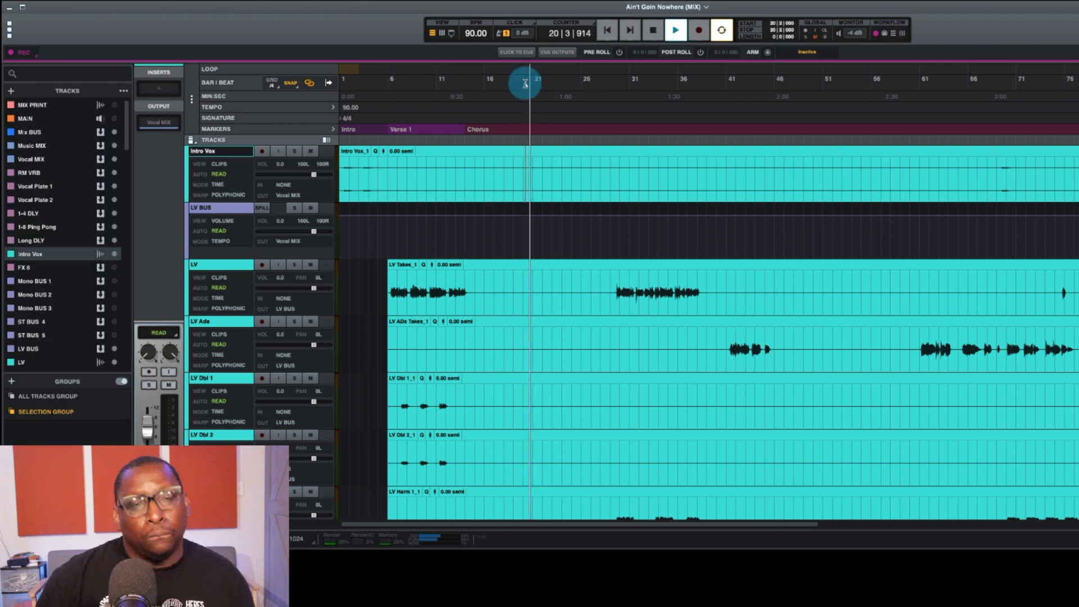
Step: Add a Break 1 marker at bar 22 and rename the Chorus marker as Chorus 1
{"action": "type", "text": "Break 1"}
{"action": "key", "text": "Return"}
{"action": "double_click", "coordinate": [484, 131]}
{"action": "key", "text": "Return"}
Step: Add a Verse 2 marker at bar 30 and a Chorus 2 marker at bar 38
{"action": "left_click", "coordinate": [610, 82]}
{"action": "key", "text": "space"}
{"action": "type", "text": "Verse 2"}
{"action": "left_click", "coordinate": [696, 82]}
{"action": "type", "text": "Chorus 2"}
{"action": "key", "text": "space"}
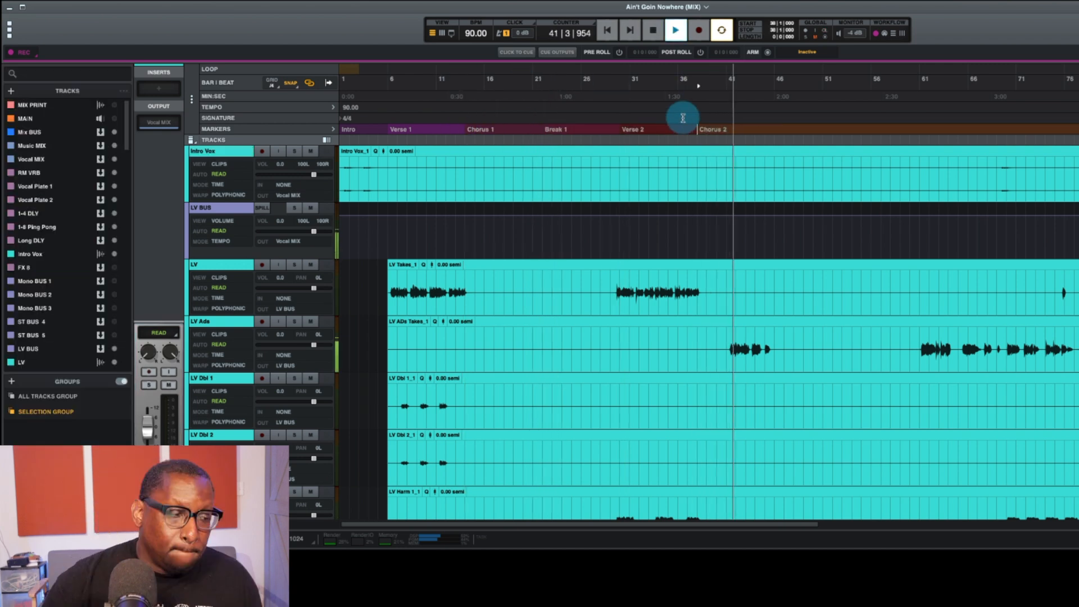
Step: Add a Rap 1 marker at bar 46 and a Rap 2 marker at bar 54
{"action": "type", "text": "Rap 1"}
{"action": "left_click", "coordinate": [862, 84]}
{"action": "key", "text": "space"}
{"action": "left_click", "coordinate": [841, 83]}
{"action": "type", "text": "Rap 2"}
{"action": "key", "text": "Return"}
Step: Add a Chorus 3 marker at bar 62
{"action": "left_click", "coordinate": [926, 83]}
{"action": "type", "text": "Chorus 3"}
{"action": "key", "text": "Return"}
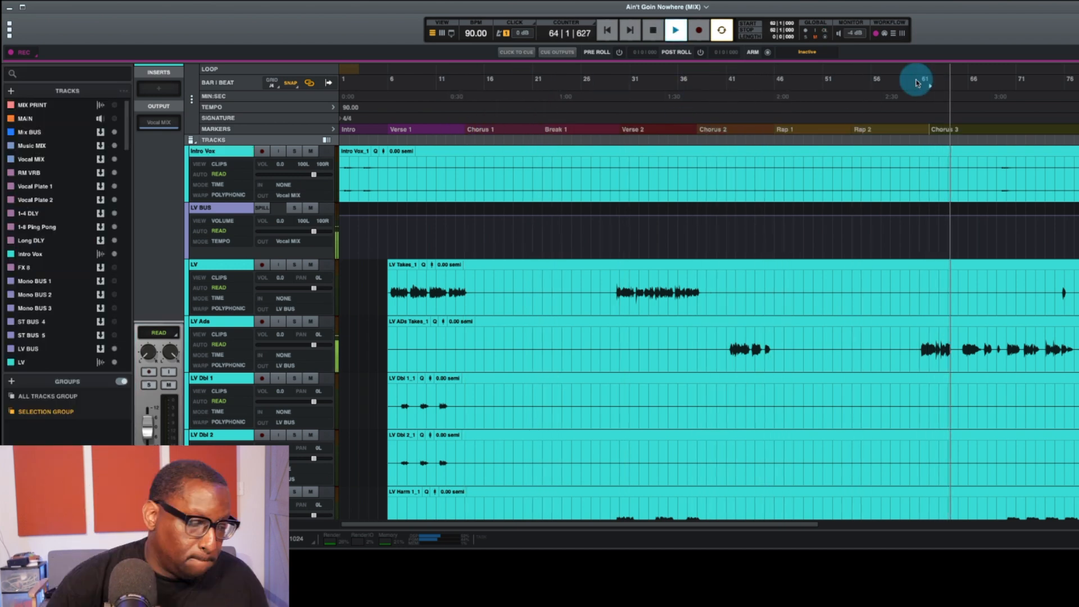
Step: Add a final section marker at bar 70 and name it Outro
{"action": "key", "text": "Return"}
{"action": "type", "text": "Vamp"}
{"action": "key", "text": "Return"}
{"action": "key", "text": "space"}
{"action": "double_click", "coordinate": [1020, 134]}
{"action": "type", "text": "Outro"}
{"action": "key", "text": "Return"}
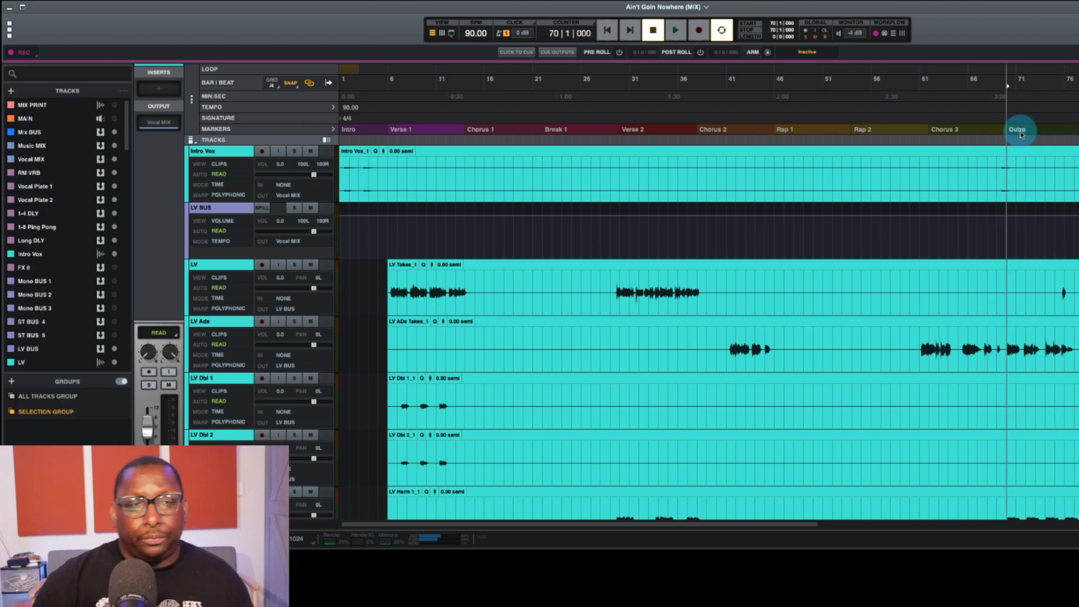
Step: Review the whole arrangement and jump between the Verse 2, Rap 2 and Intro markers
{"action": "key", "text": "Return"}
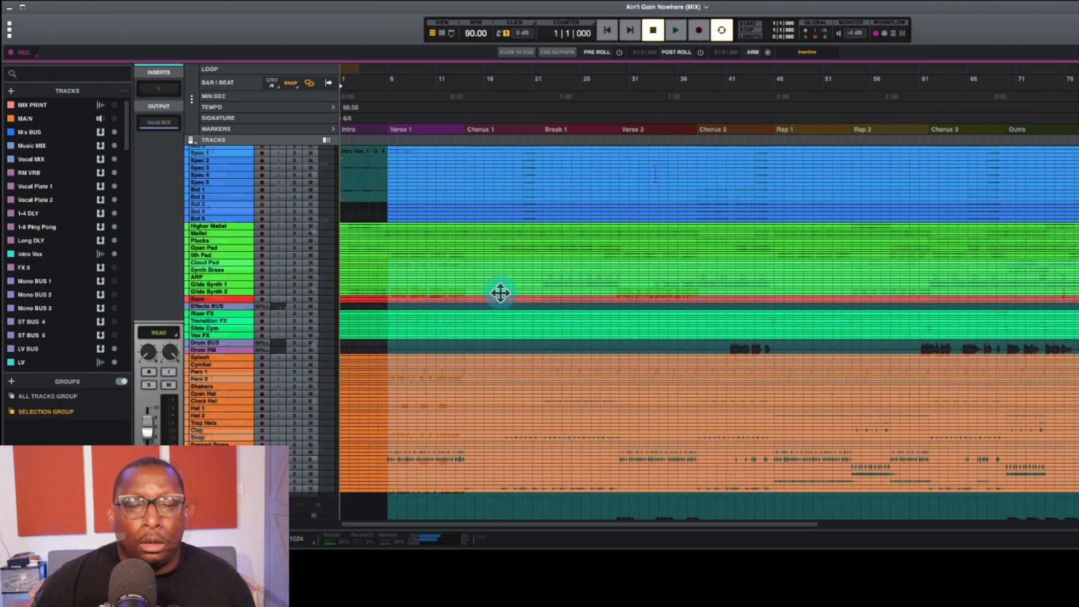
{"action": "scroll", "coordinate": [503, 301], "scroll_direction": "up", "scroll_amount": 2}
{"action": "scroll", "coordinate": [503, 301], "scroll_direction": "up", "scroll_amount": 10}
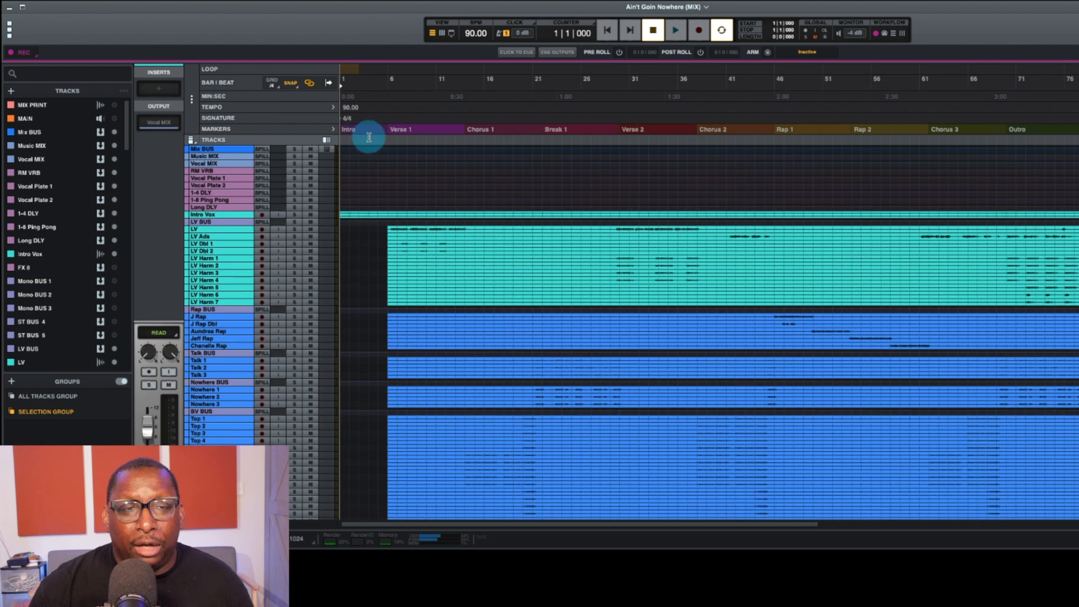
{"action": "left_click", "coordinate": [631, 129]}
{"action": "left_click", "coordinate": [860, 129]}
{"action": "left_click", "coordinate": [344, 130]}
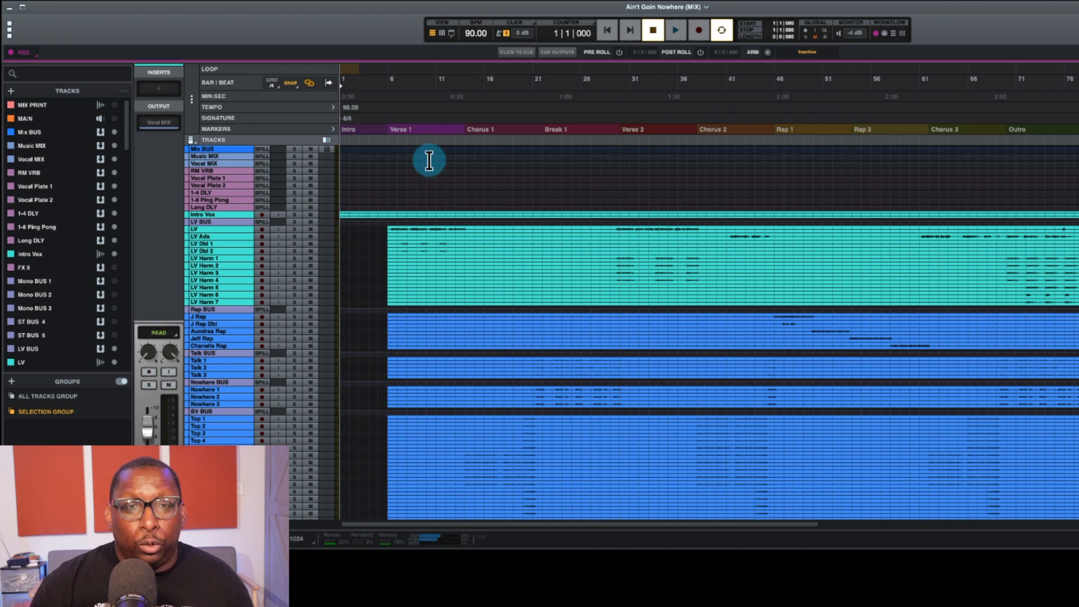